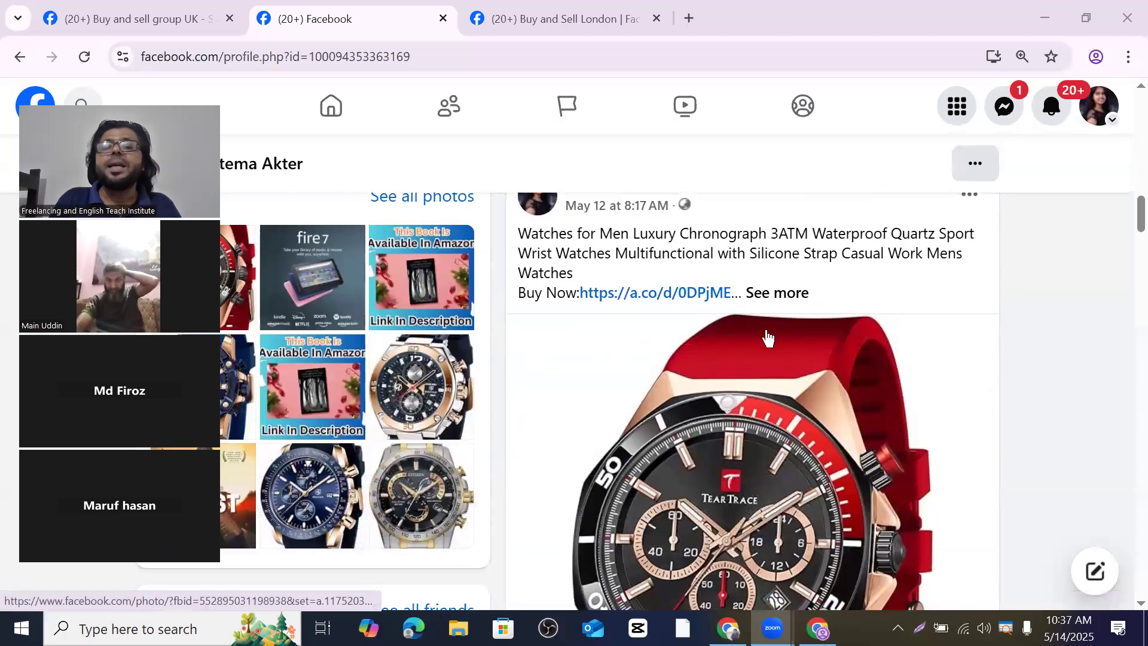
Expand the men's chronograph watch post and examine its Buy Now link, description, hashtags and product picture.
{"action": "left_click", "coordinate": [784, 294]}
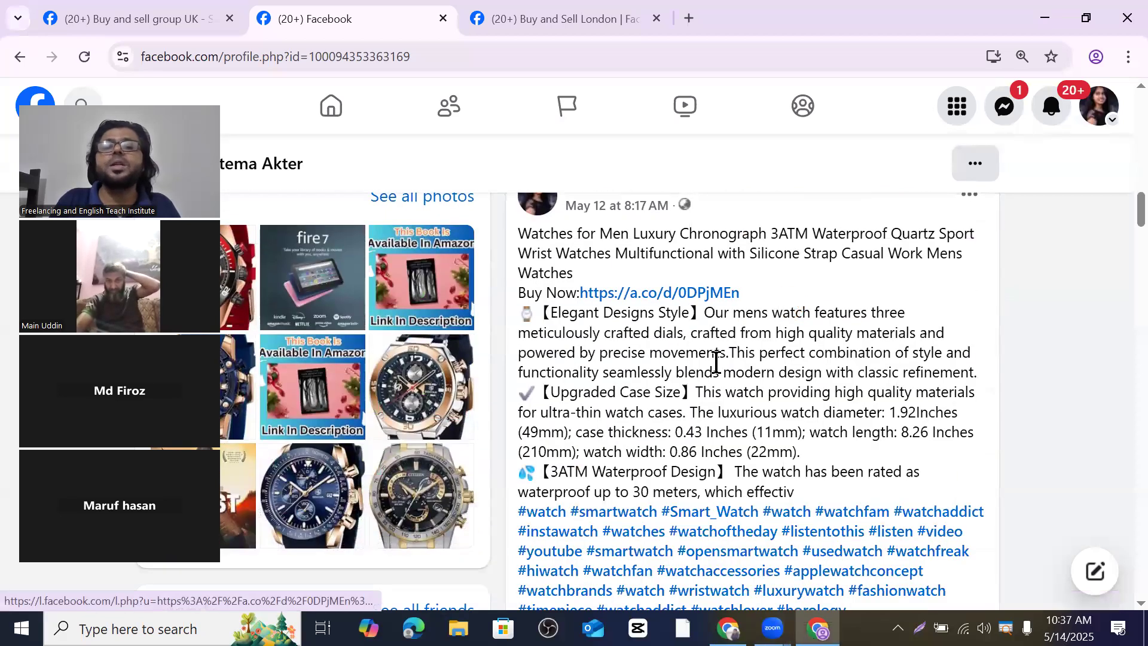
{"action": "left_click_drag", "start_coordinate": [743, 292], "coordinate": [578, 292]}
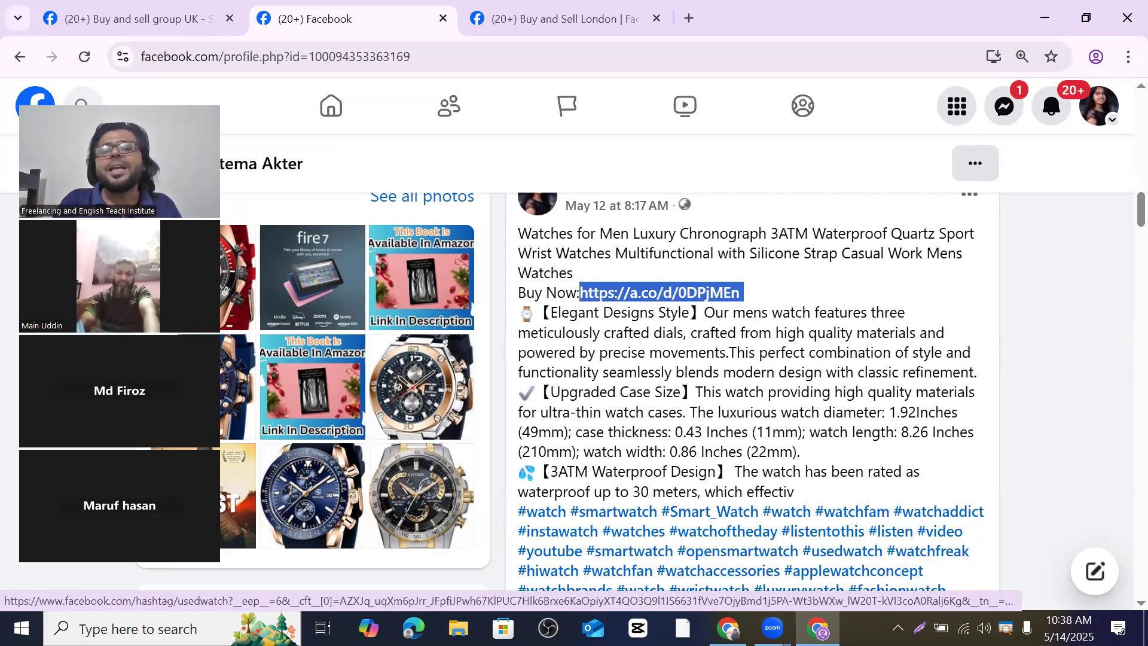
{"action": "scroll", "coordinate": [773, 333], "scroll_direction": "up", "scroll_amount": 4}
{"action": "scroll", "coordinate": [705, 414], "scroll_direction": "down", "scroll_amount": 4}
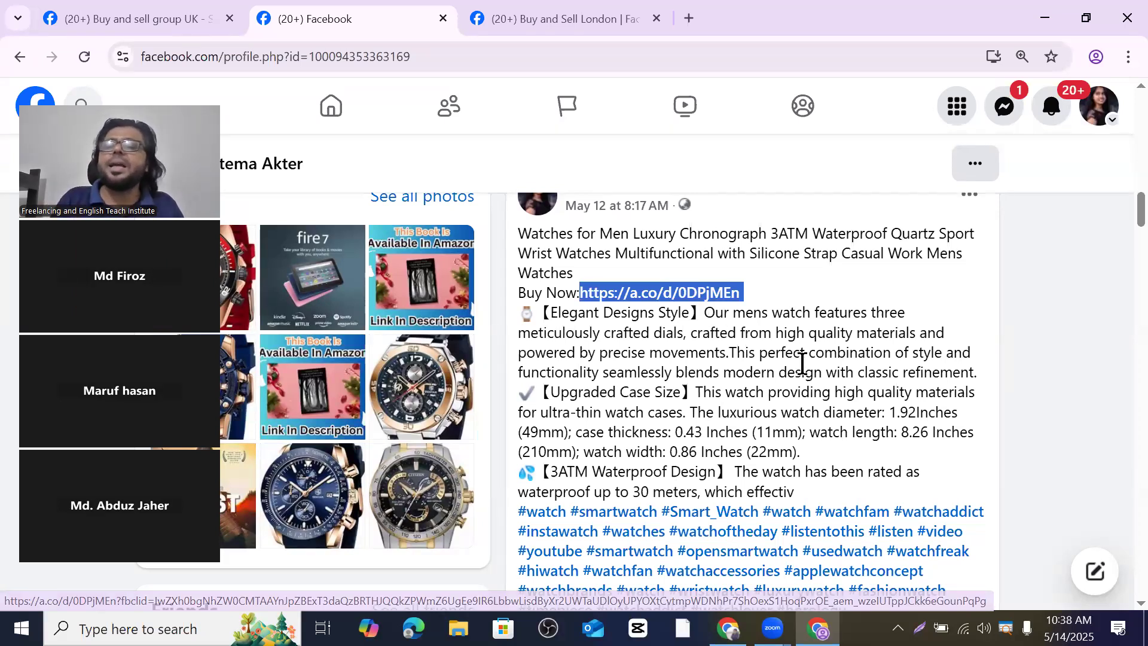
{"action": "scroll", "coordinate": [806, 331], "scroll_direction": "down", "scroll_amount": 3}
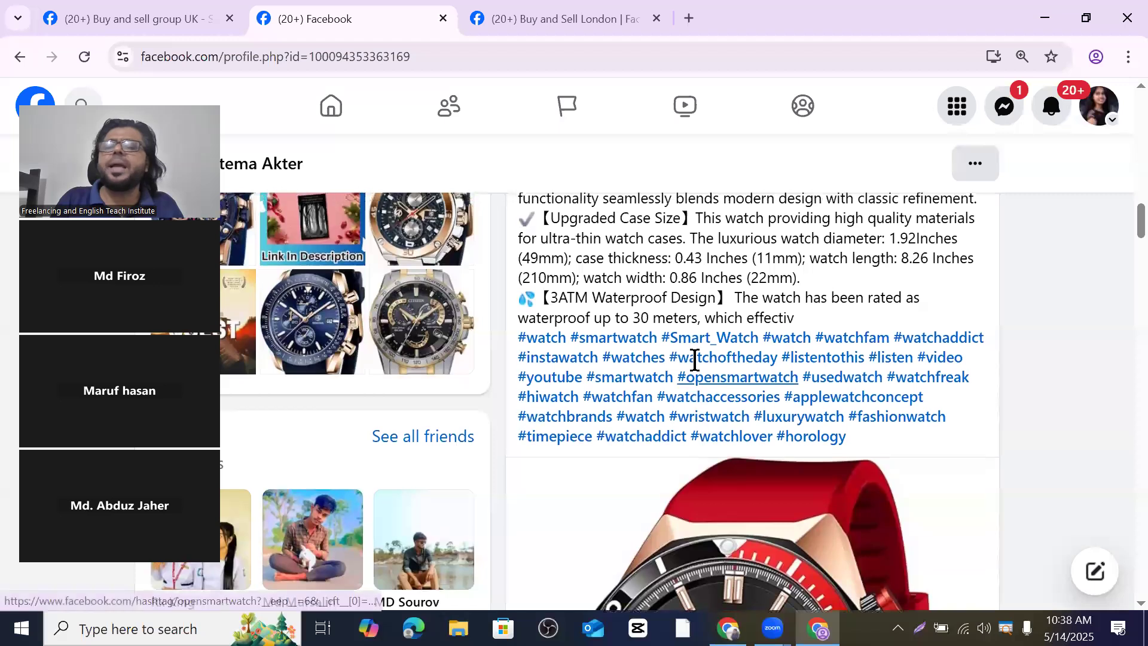
{"action": "scroll", "coordinate": [717, 353], "scroll_direction": "down", "scroll_amount": 5}
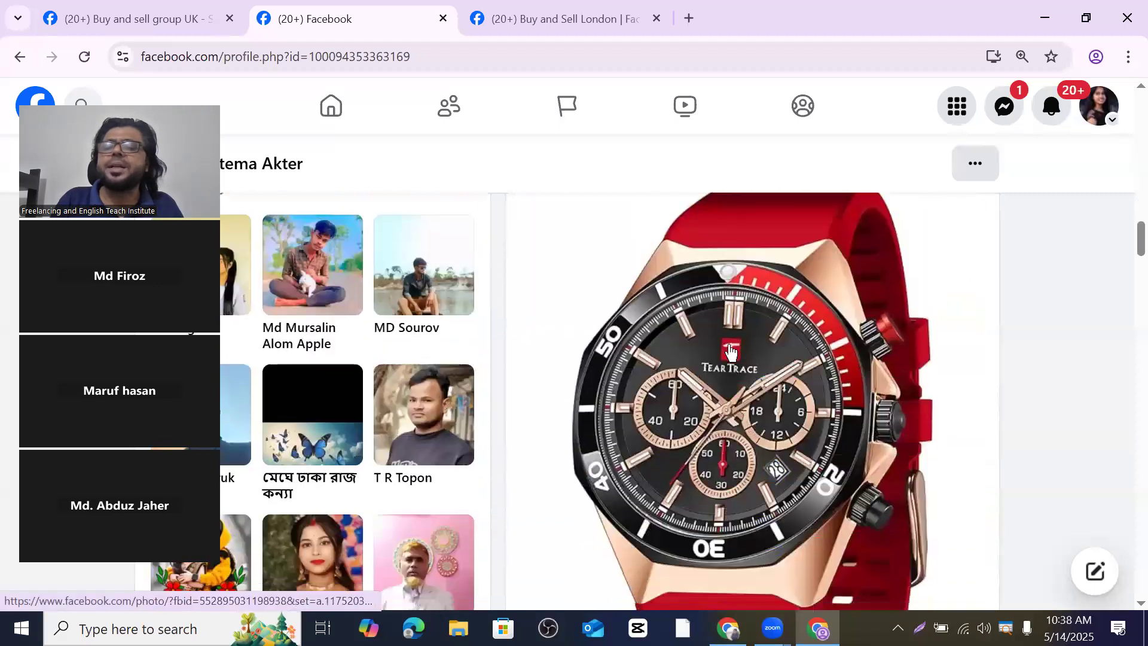
{"action": "scroll", "coordinate": [730, 357], "scroll_direction": "up", "scroll_amount": 4}
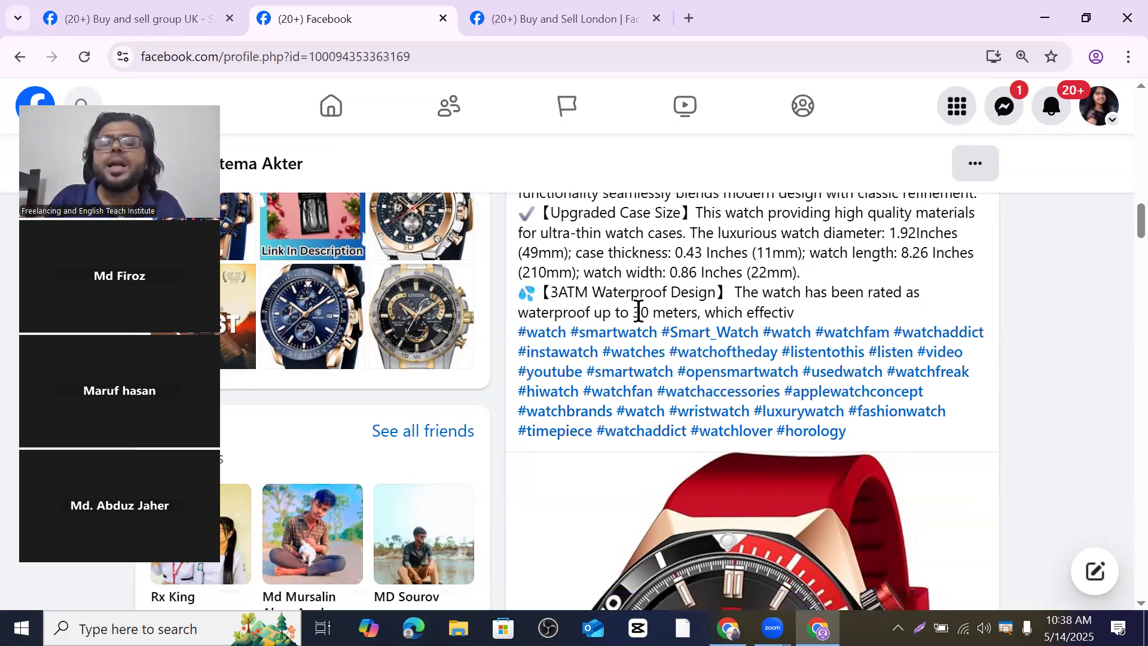
{"action": "scroll", "coordinate": [670, 320], "scroll_direction": "down", "scroll_amount": 1}
{"action": "scroll", "coordinate": [669, 320], "scroll_direction": "down", "scroll_amount": 1}
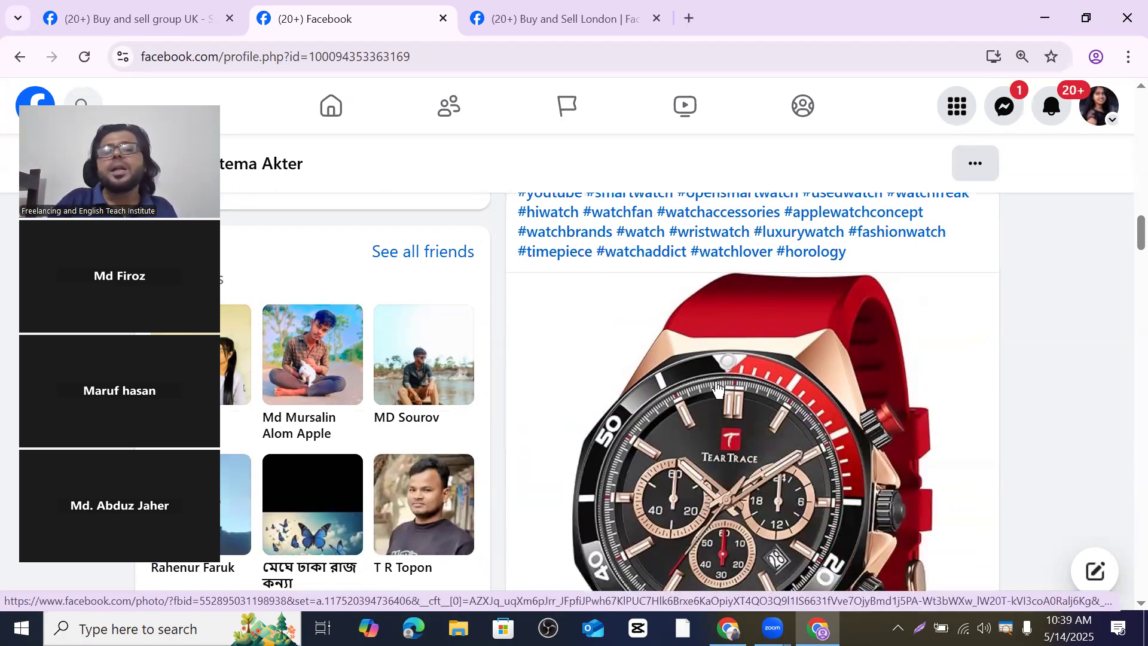
{"action": "scroll", "coordinate": [717, 389], "scroll_direction": "up", "scroll_amount": 5}
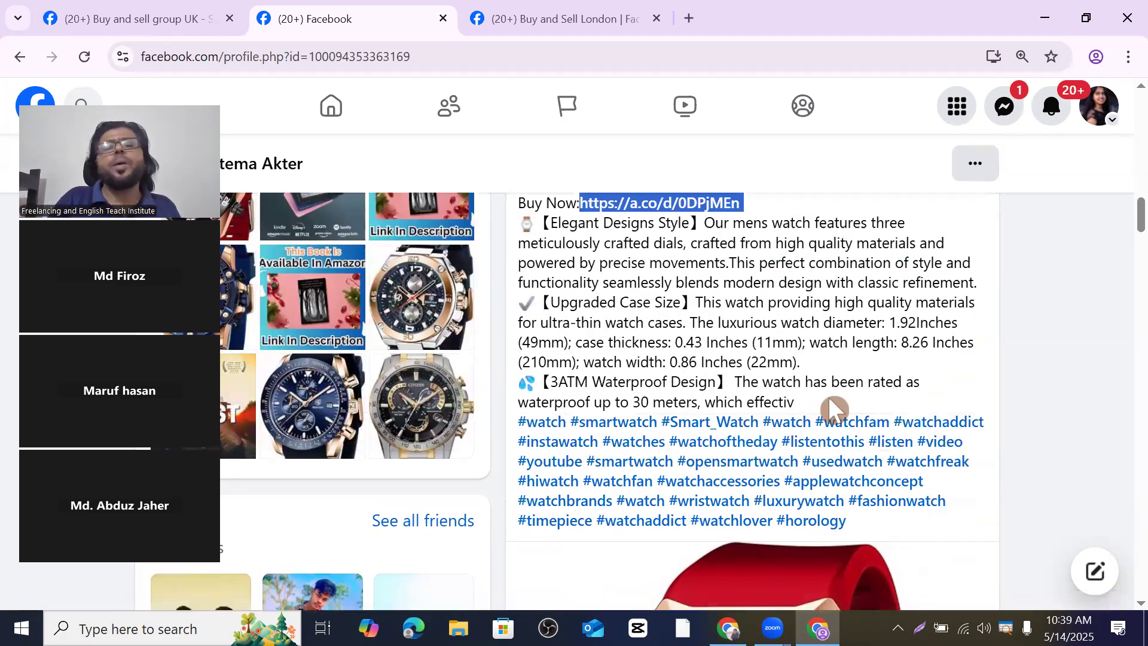
{"action": "scroll", "coordinate": [730, 248], "scroll_direction": "up", "scroll_amount": 2}
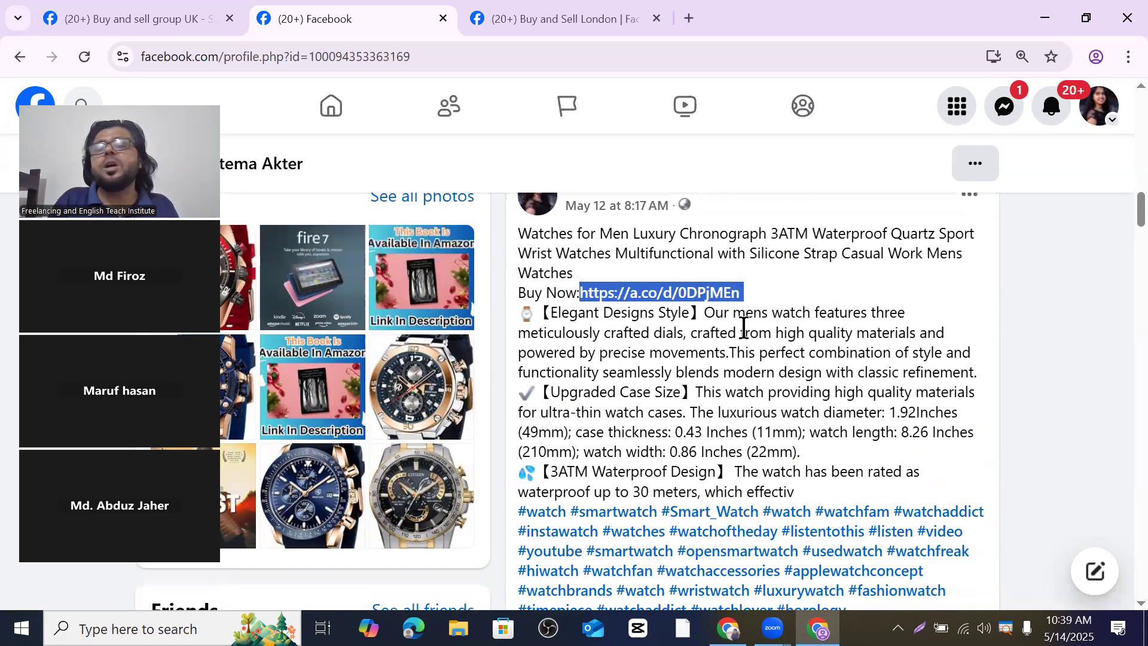
{"action": "left_click", "coordinate": [762, 300]}
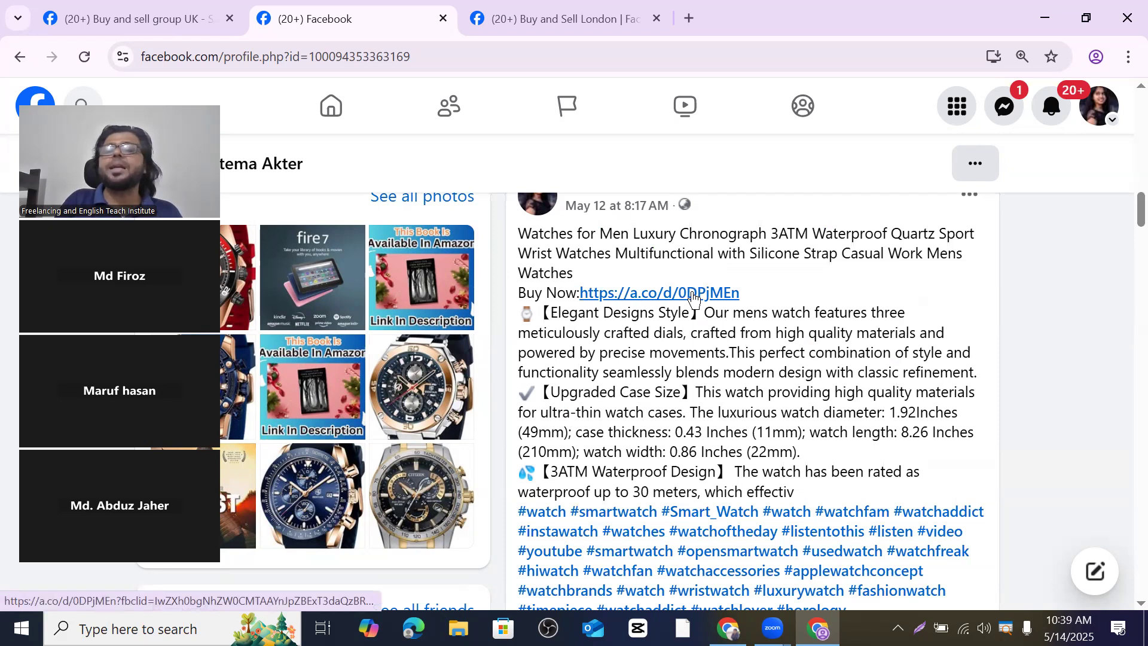
{"action": "left_click", "coordinate": [692, 297]}
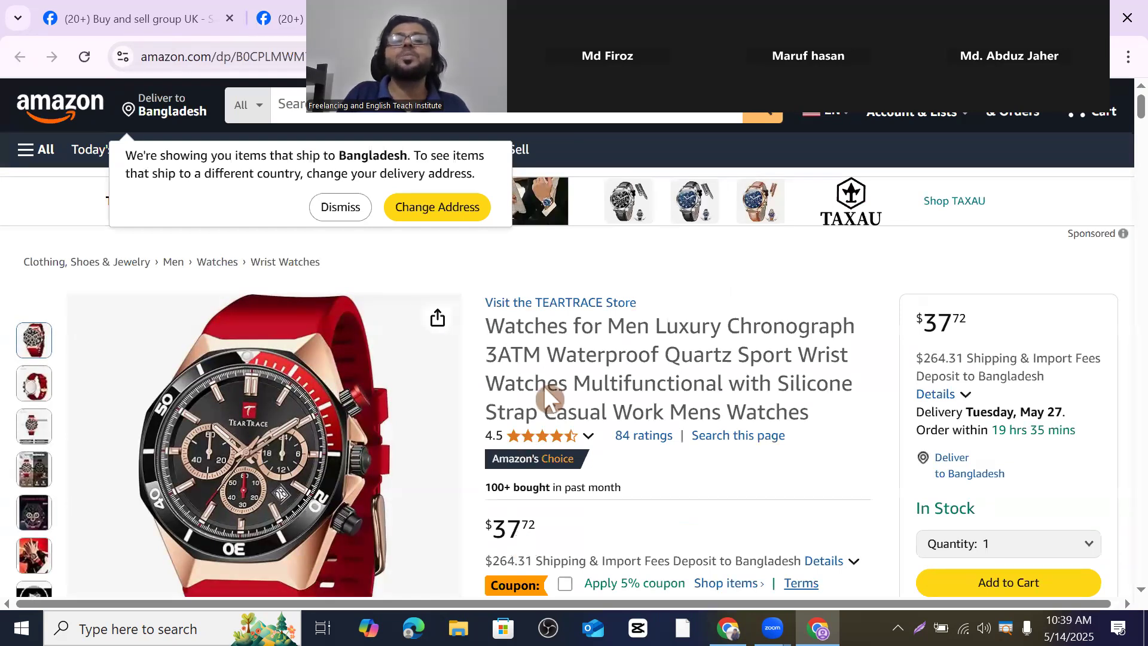
{"action": "mouse_move", "coordinate": [568, 436]}
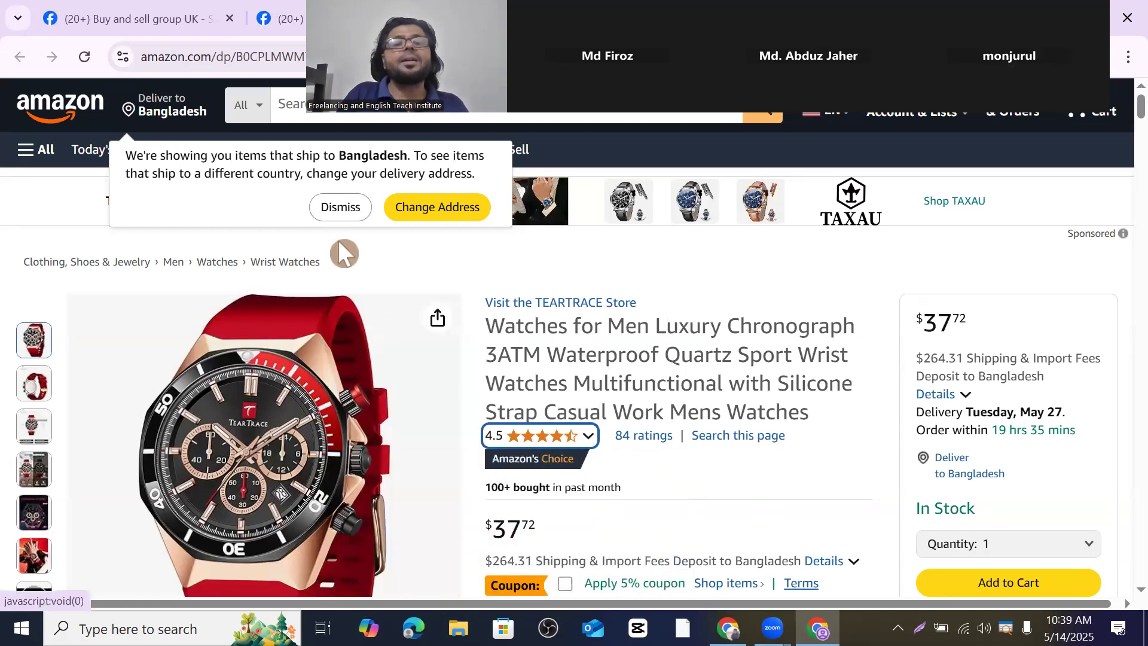
{"action": "left_click", "coordinate": [340, 207]}
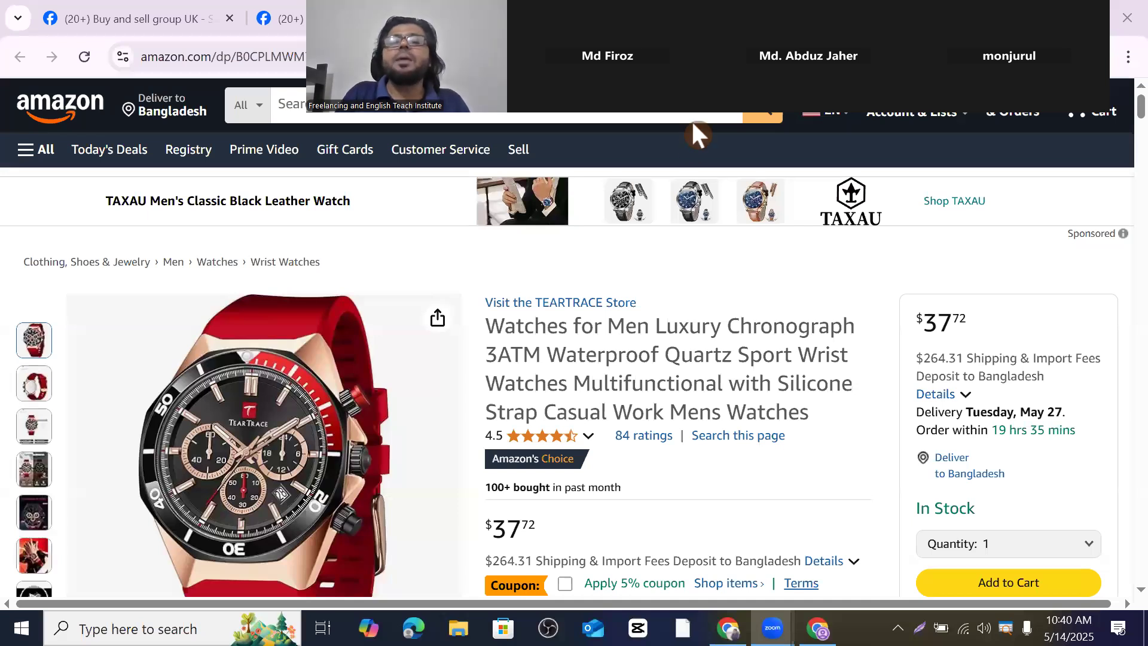
{"action": "left_click", "coordinate": [605, 437]}
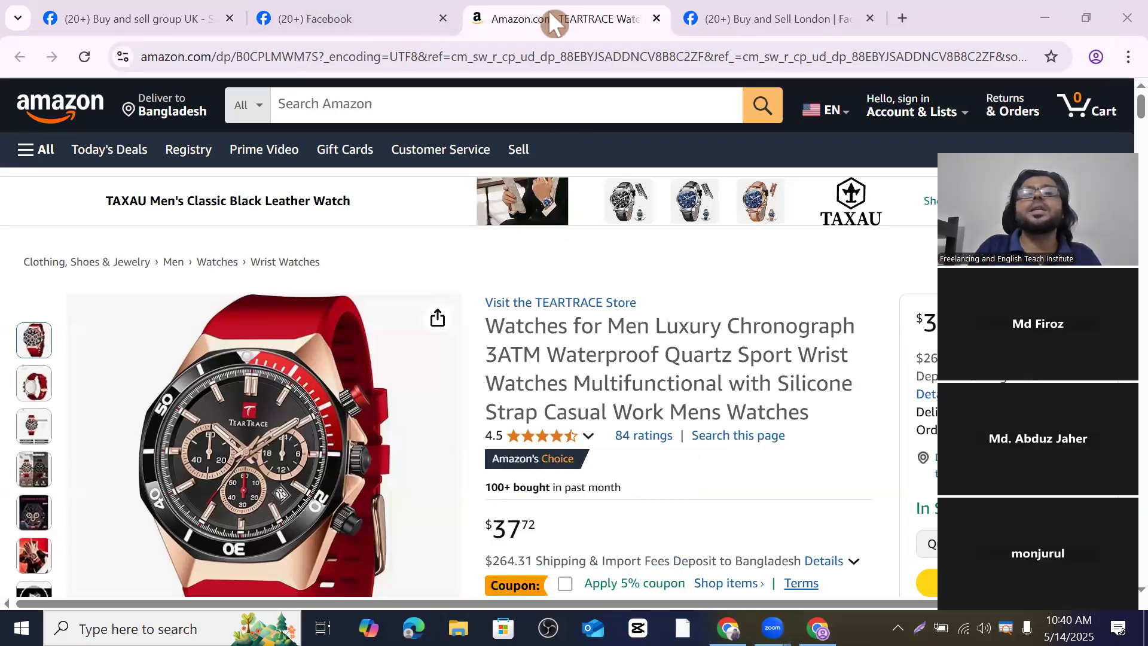
Revisit the watch post and the Buy and Sell London group, and review the Amazon watch listing down to its purchase options.
{"action": "left_click", "coordinate": [272, 19]}
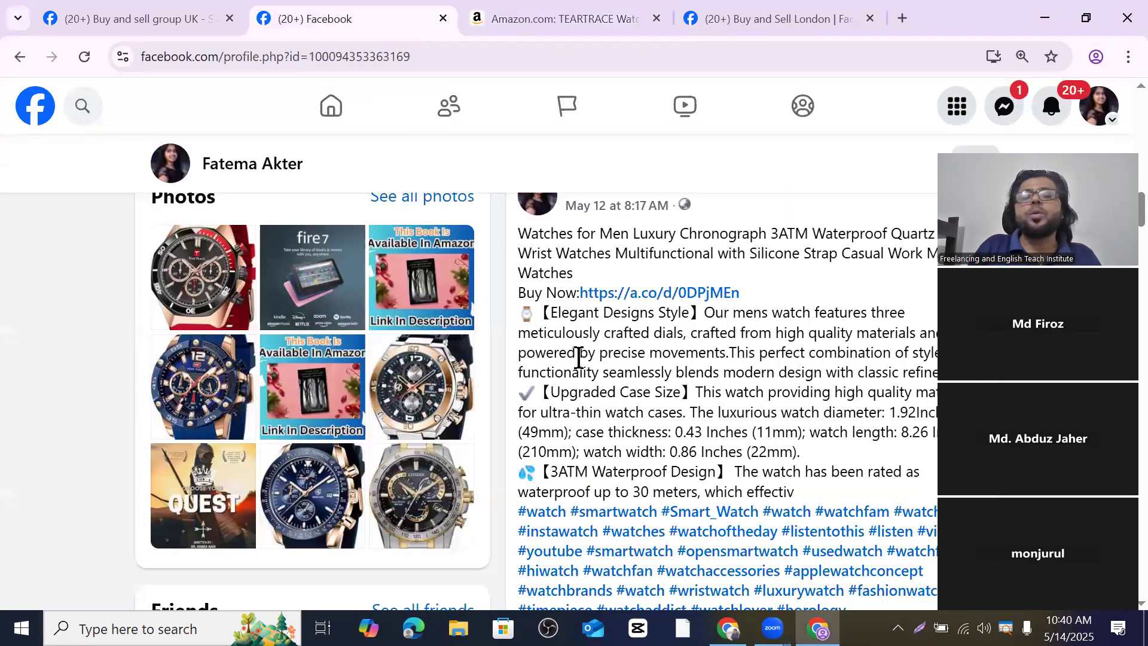
{"action": "scroll", "coordinate": [580, 353], "scroll_direction": "up", "scroll_amount": 2}
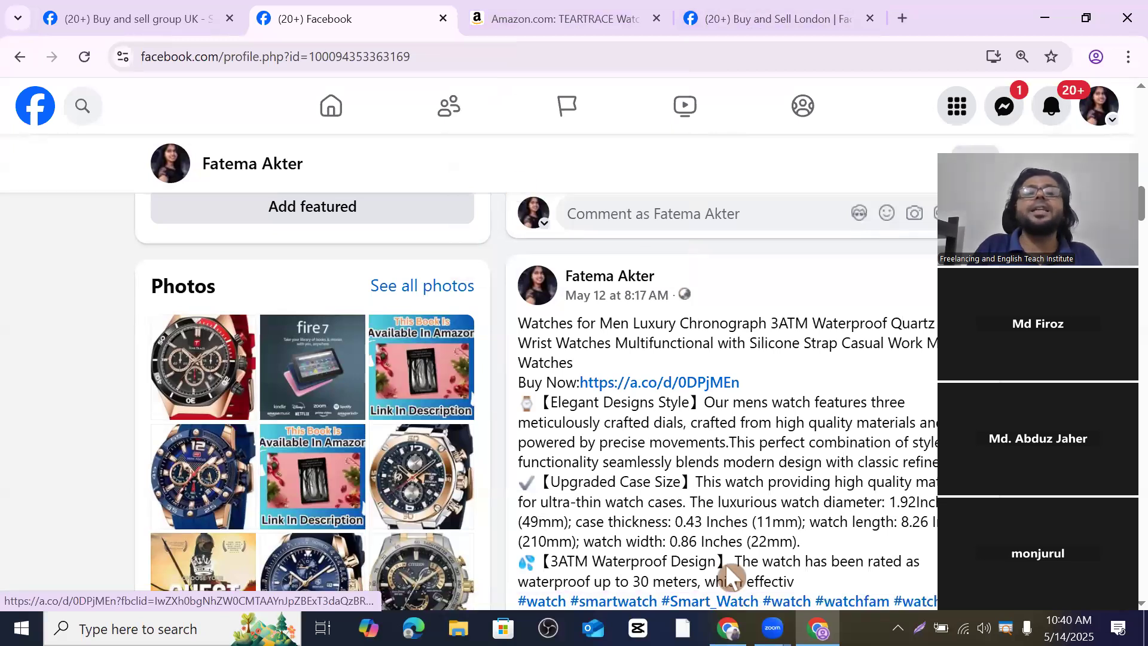
{"action": "key", "text": "alt+Tab"}
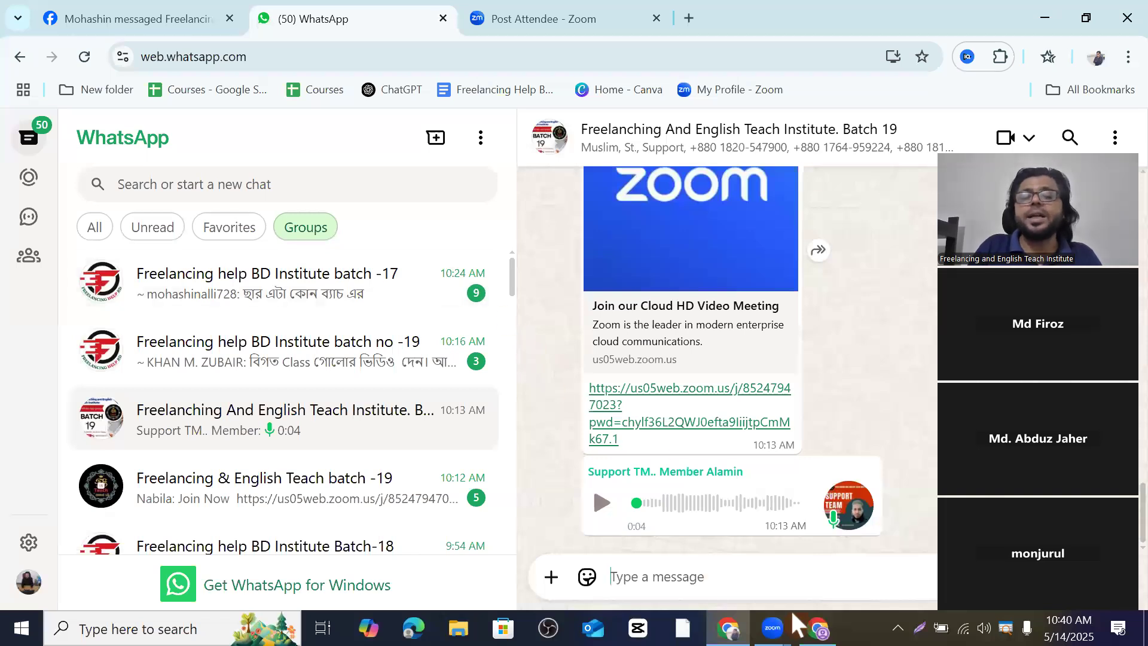
{"action": "key", "text": "alt+Tab"}
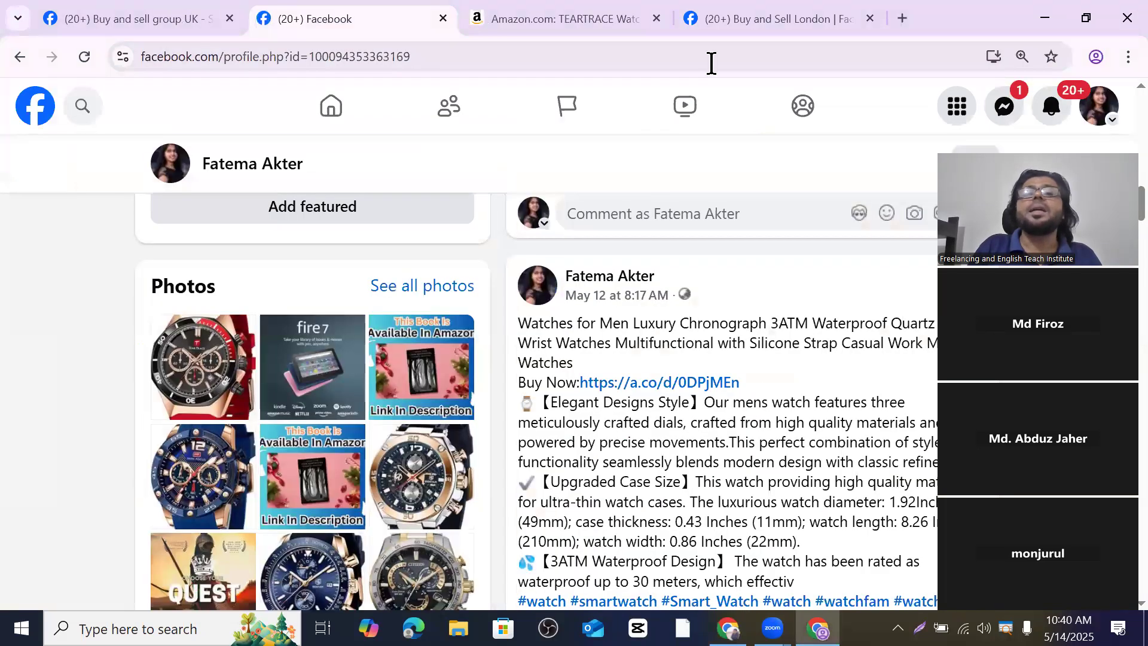
{"action": "left_click", "coordinate": [755, 23]}
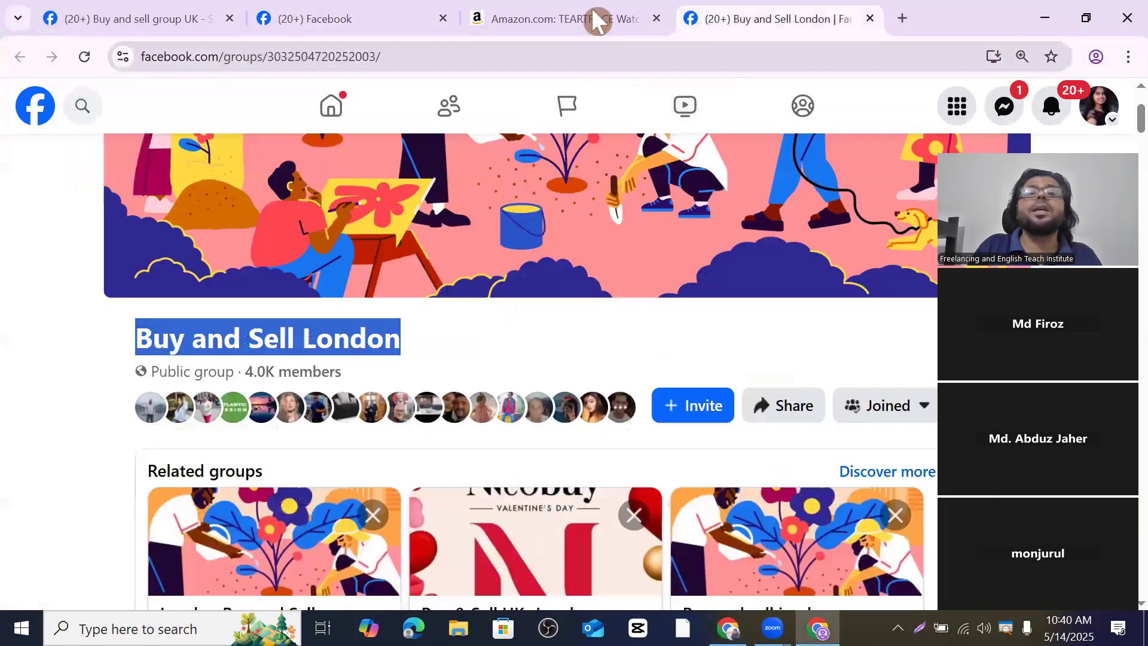
{"action": "left_click", "coordinate": [596, 21]}
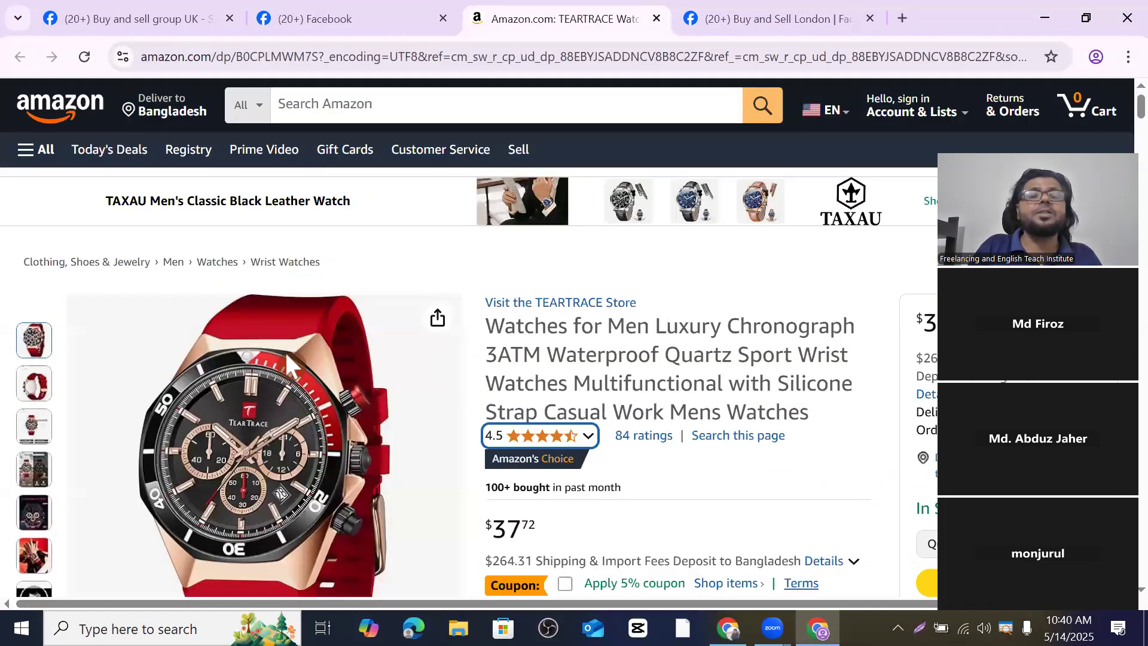
{"action": "scroll", "coordinate": [311, 225], "scroll_direction": "down", "scroll_amount": 4}
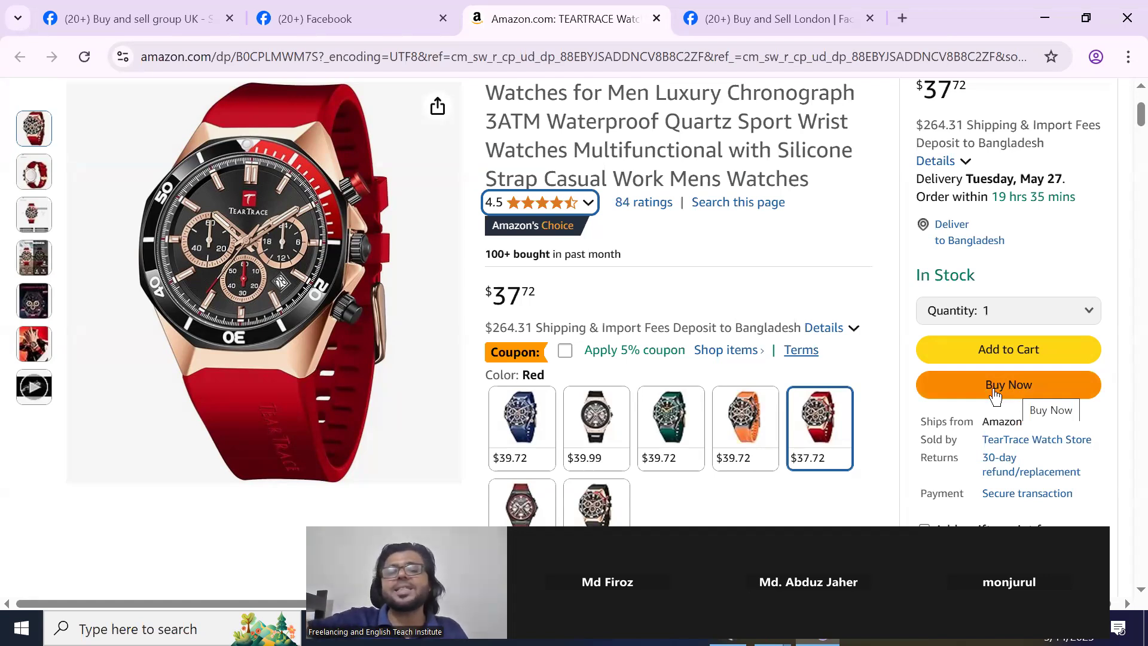
Return to the Facebook watch post and copy its Buy Now link.
{"action": "left_click", "coordinate": [315, 24]}
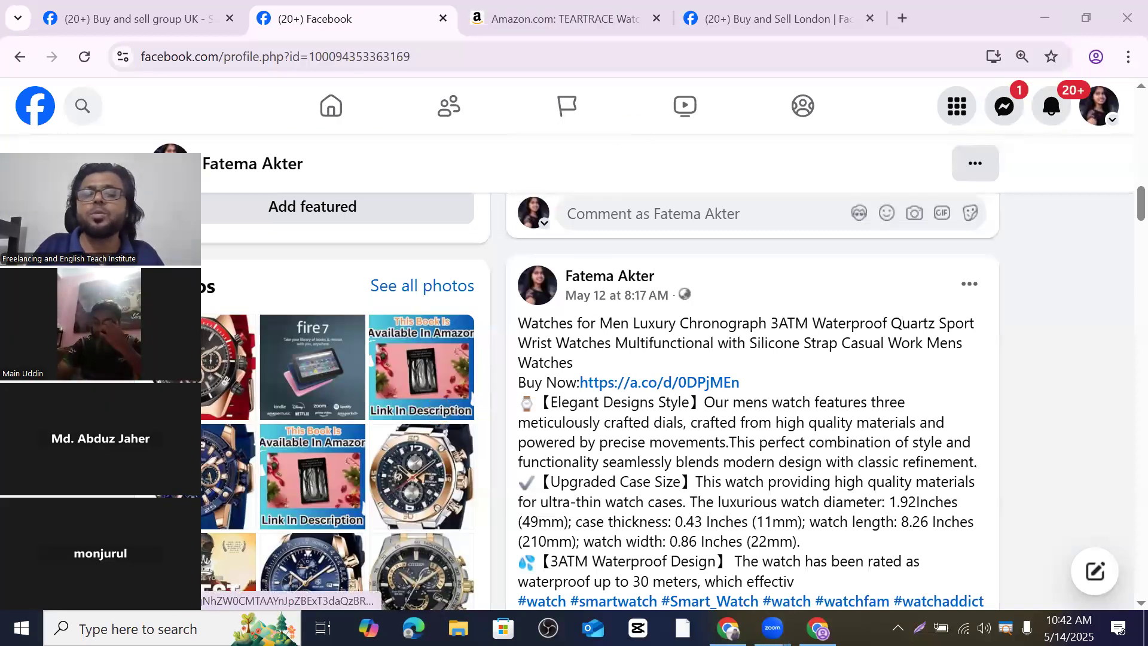
{"action": "left_click", "coordinate": [819, 625]}
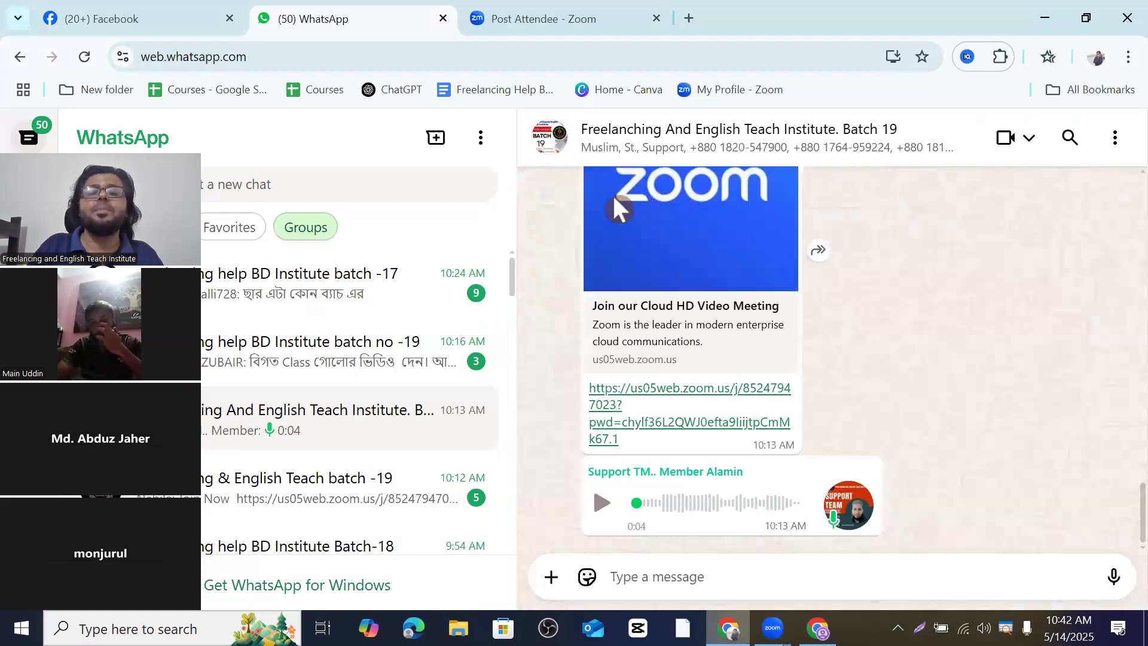
{"action": "left_click", "coordinate": [819, 621]}
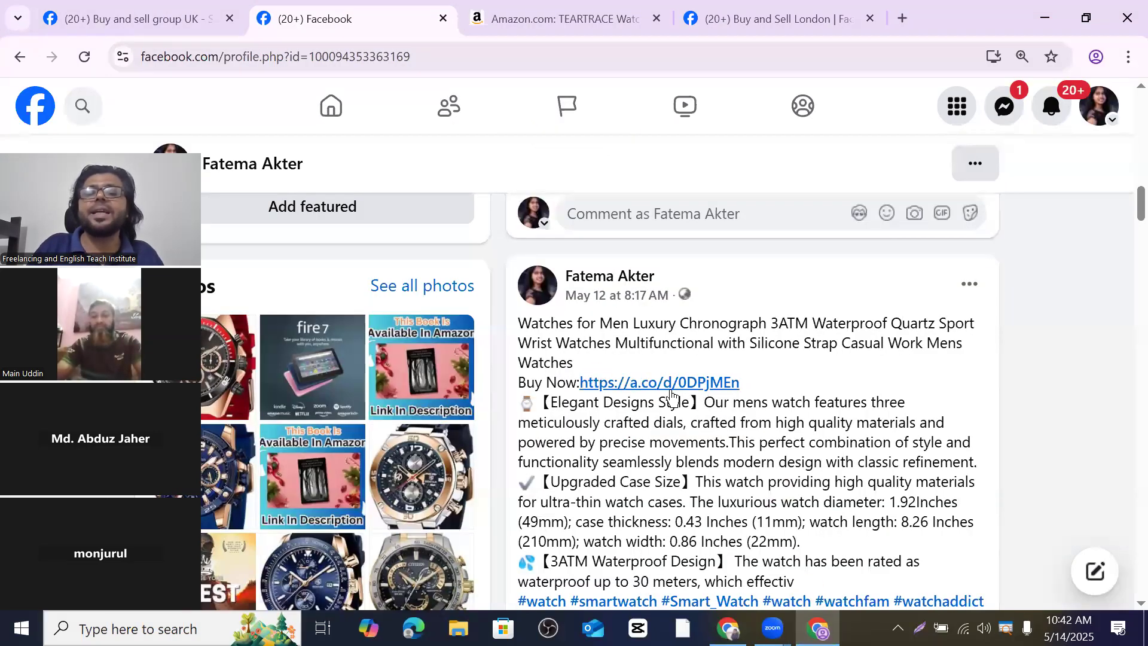
{"action": "left_click_drag", "start_coordinate": [755, 388], "coordinate": [578, 385]}
{"action": "key", "text": "ctrl+c"}
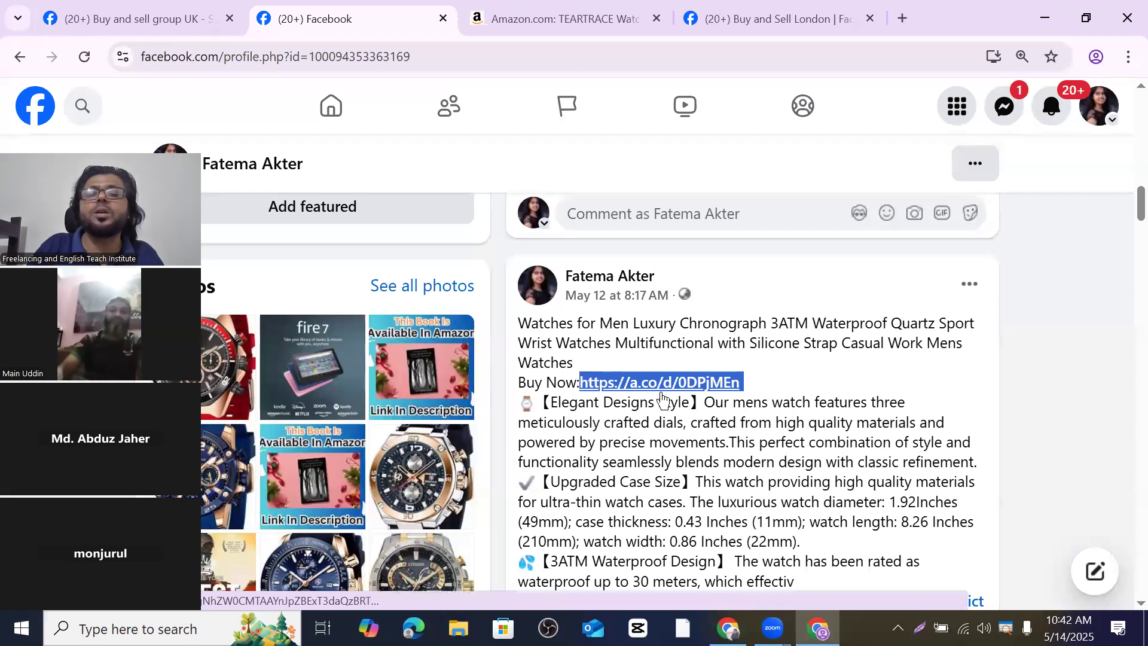
{"action": "right_click", "coordinate": [701, 386]}
{"action": "left_click", "coordinate": [748, 216]}
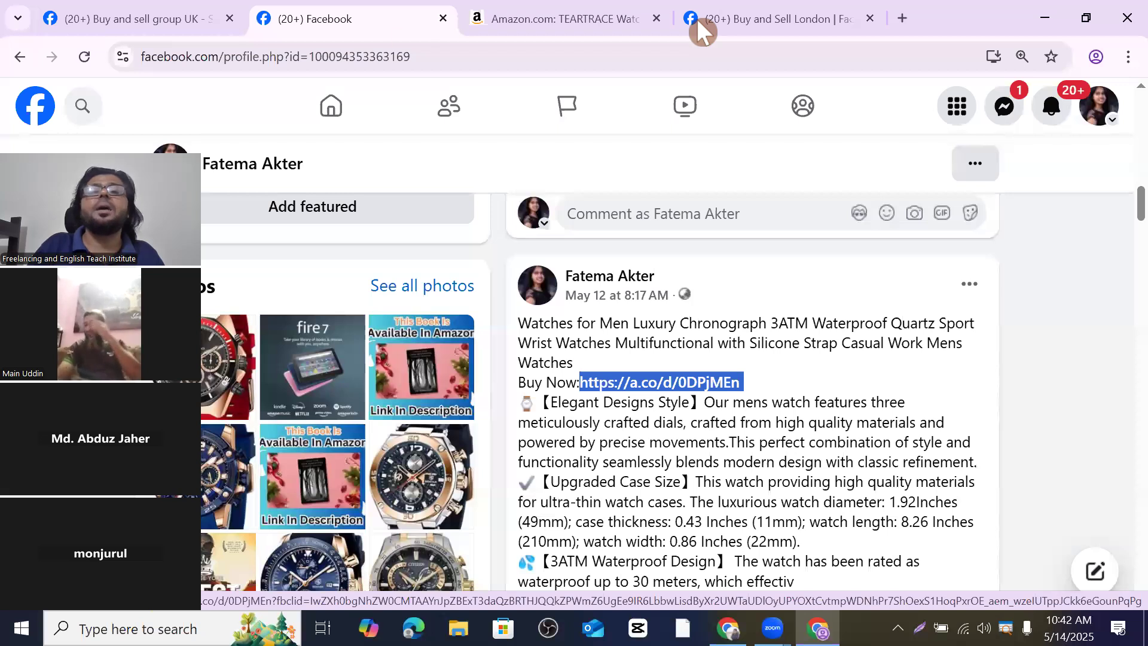
{"action": "key", "text": "alt+Tab"}
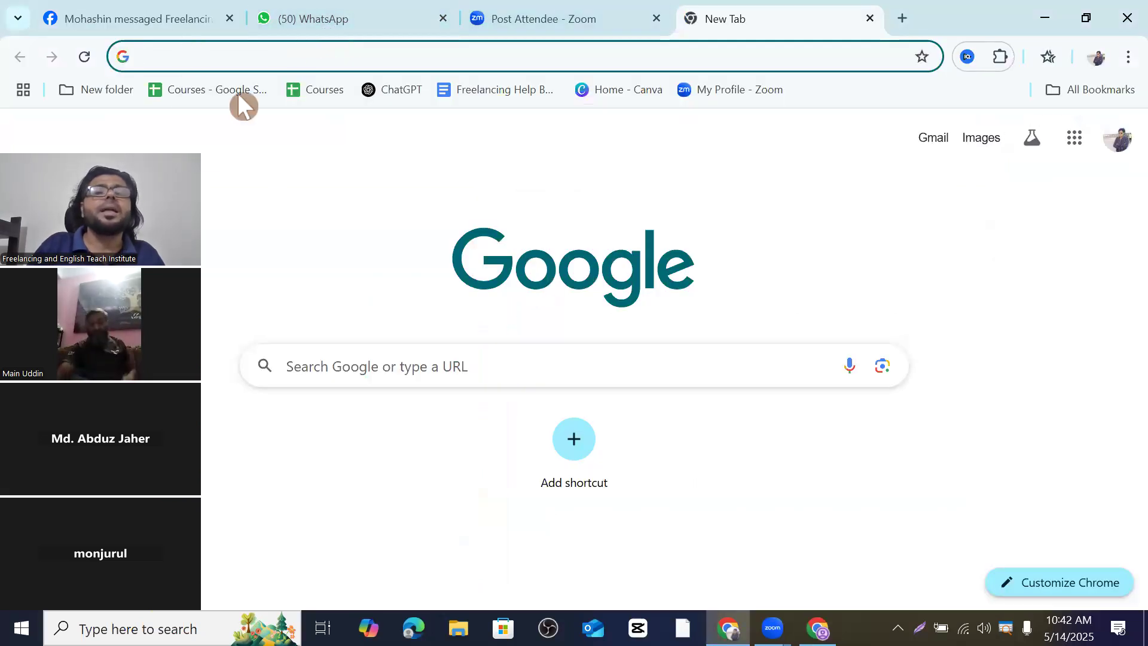
{"action": "right_click", "coordinate": [186, 54]}
{"action": "left_click", "coordinate": [241, 206]}
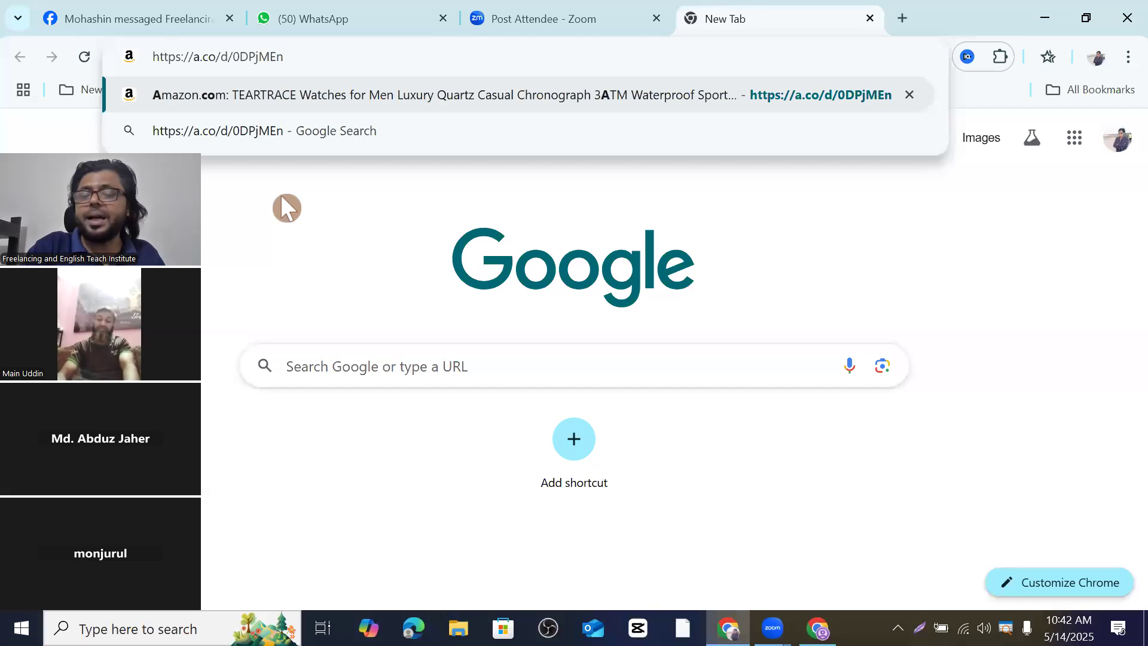
{"action": "key", "text": "Return"}
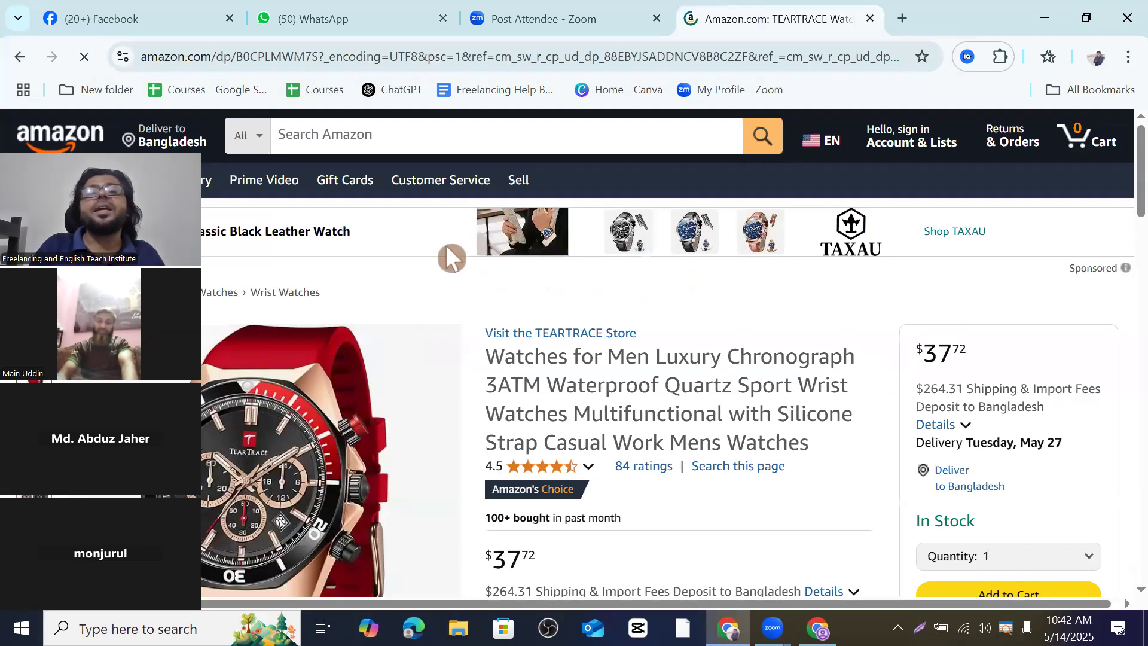
Open Google Drive in a new browser tab.
{"action": "left_click", "coordinate": [902, 19]}
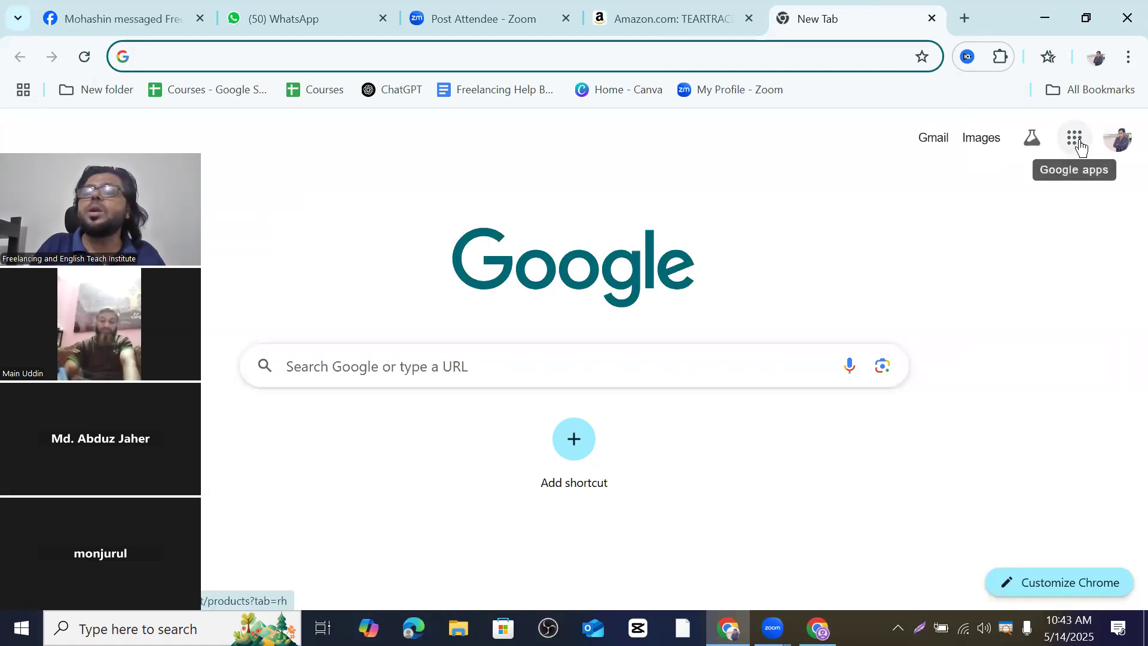
{"action": "left_click", "coordinate": [1079, 147]}
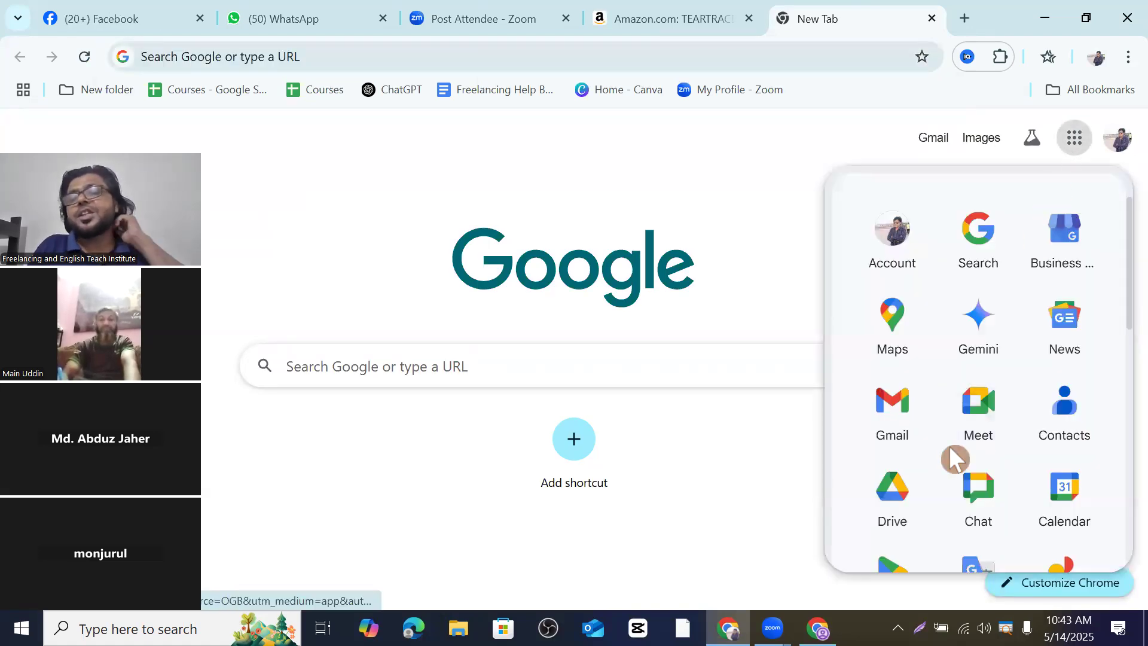
{"action": "left_click", "coordinate": [889, 508]}
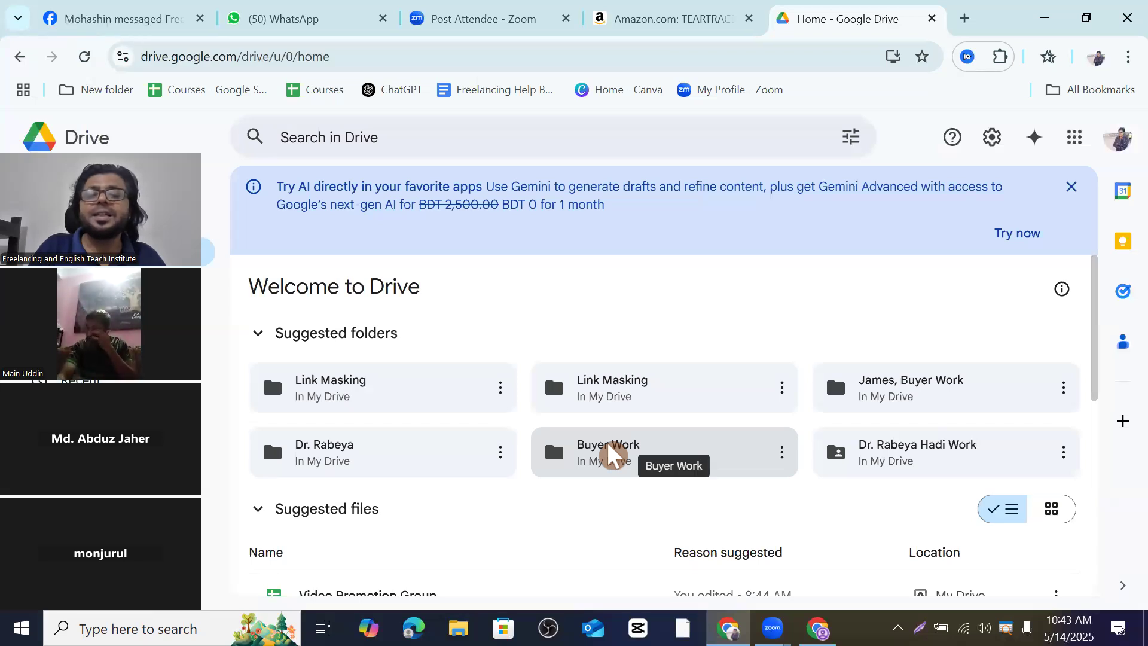
Open the untitled document holding the watch promotion text from the Buyer Work folder.
{"action": "left_click", "coordinate": [615, 458]}
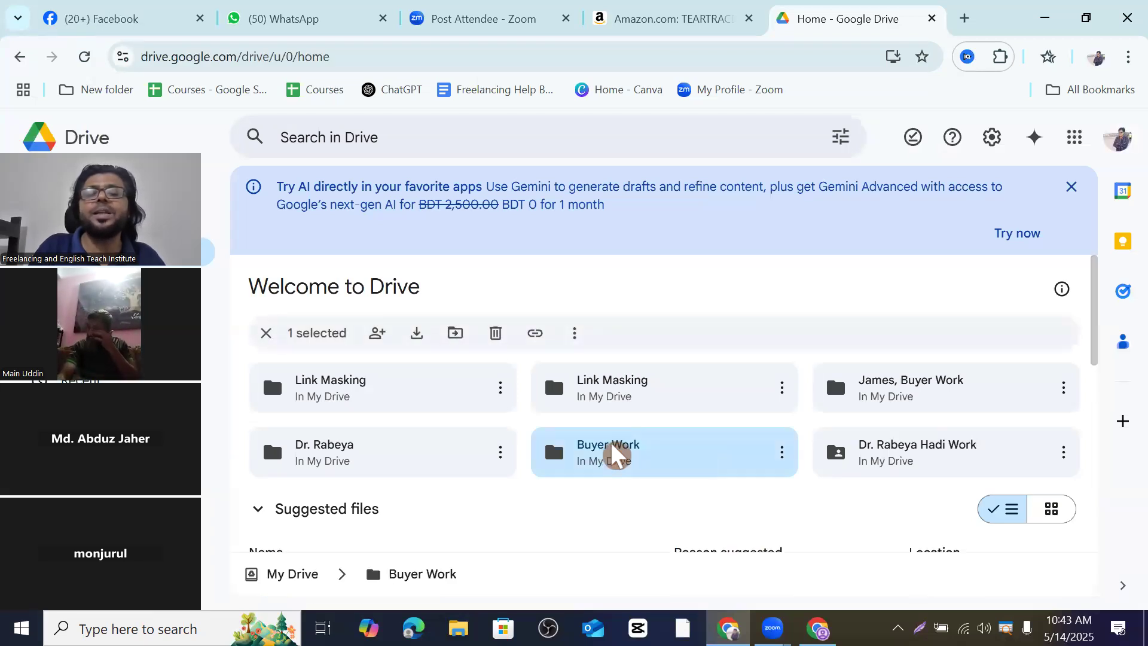
{"action": "double_click", "coordinate": [615, 457]}
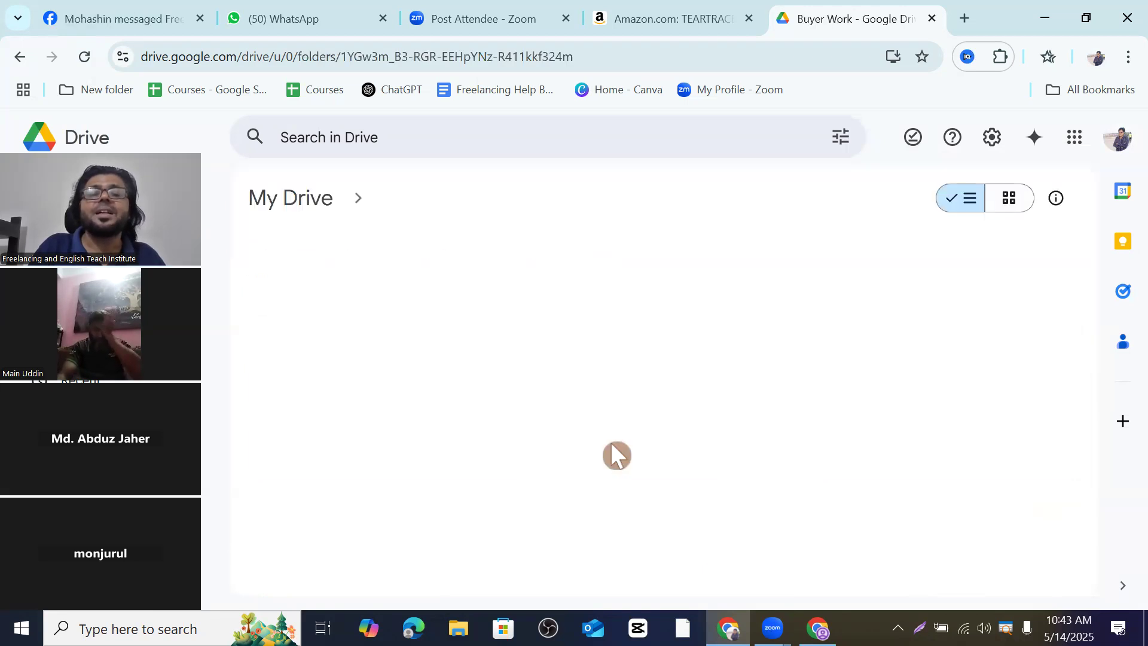
{"action": "left_click", "coordinate": [497, 420]}
{"action": "double_click", "coordinate": [497, 421]}
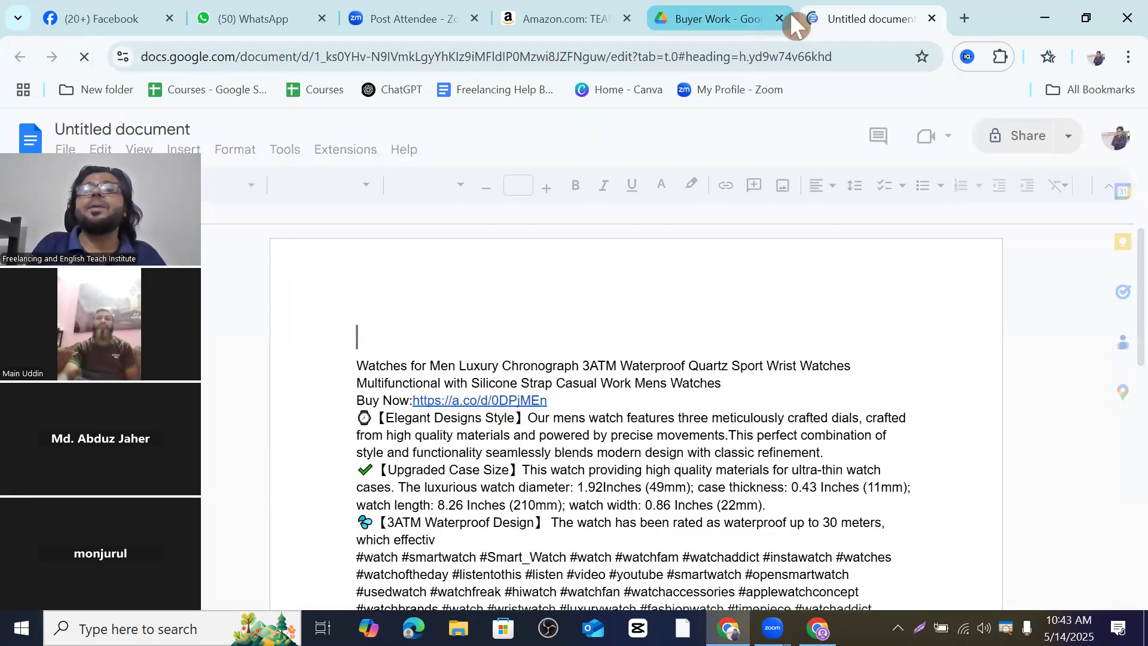
Close the Buyer Work Drive page, check Tab 2 of the promotion document, and return to Tab 1.
{"action": "mouse_move", "coordinate": [783, 19]}
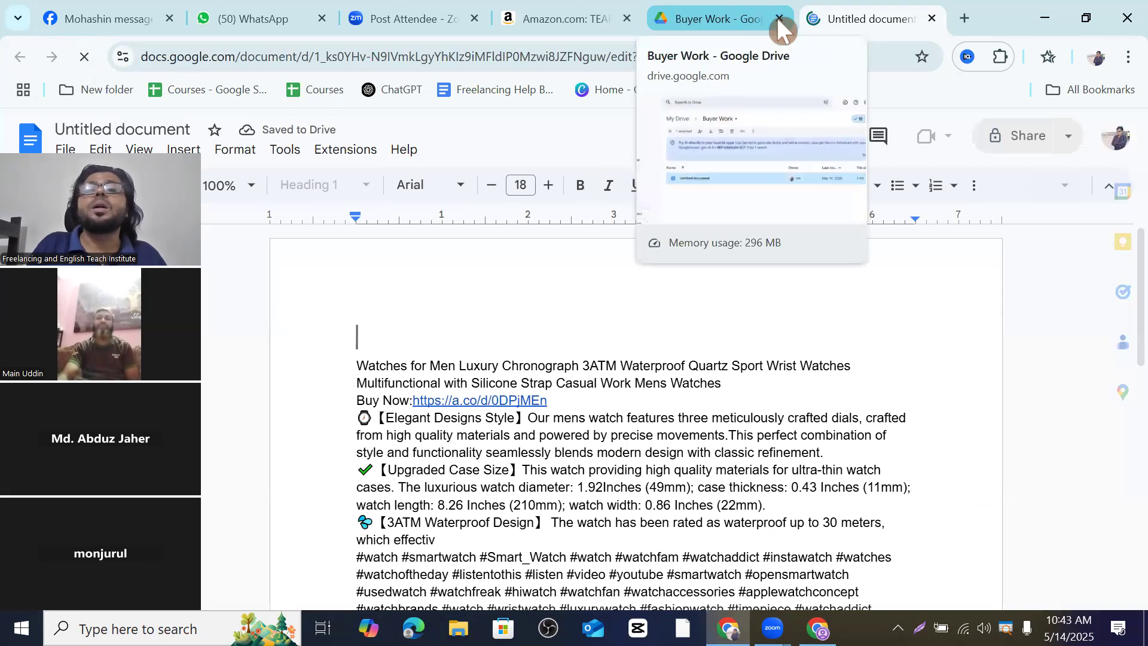
{"action": "left_click", "coordinate": [779, 19]}
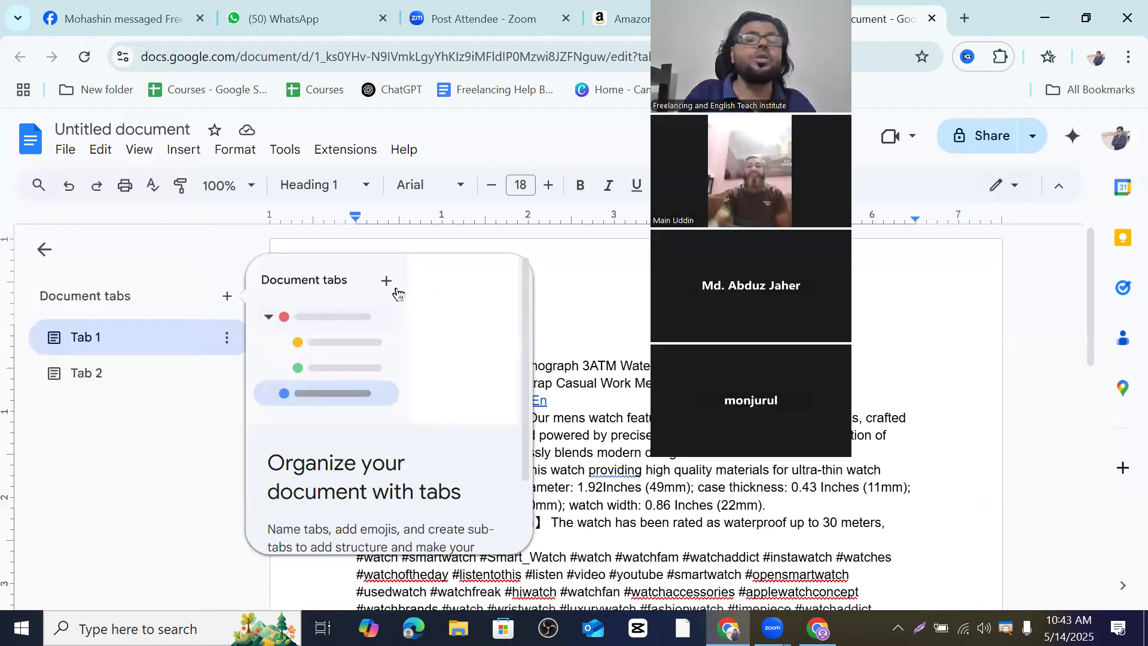
{"action": "left_click", "coordinate": [169, 374]}
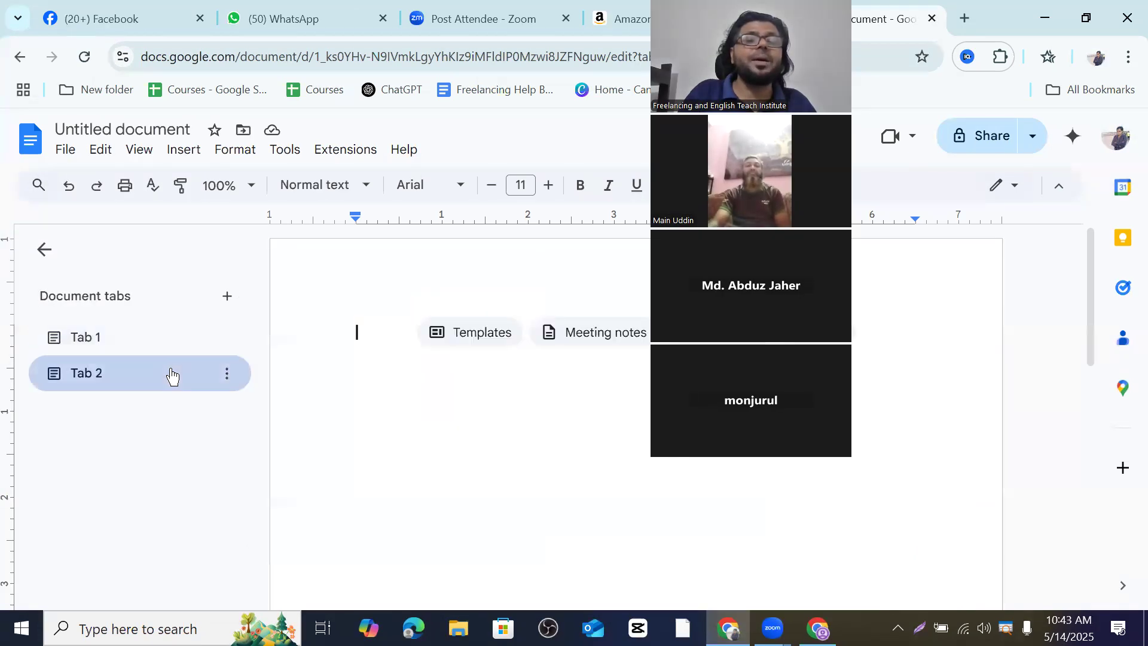
{"action": "left_click", "coordinate": [179, 341]}
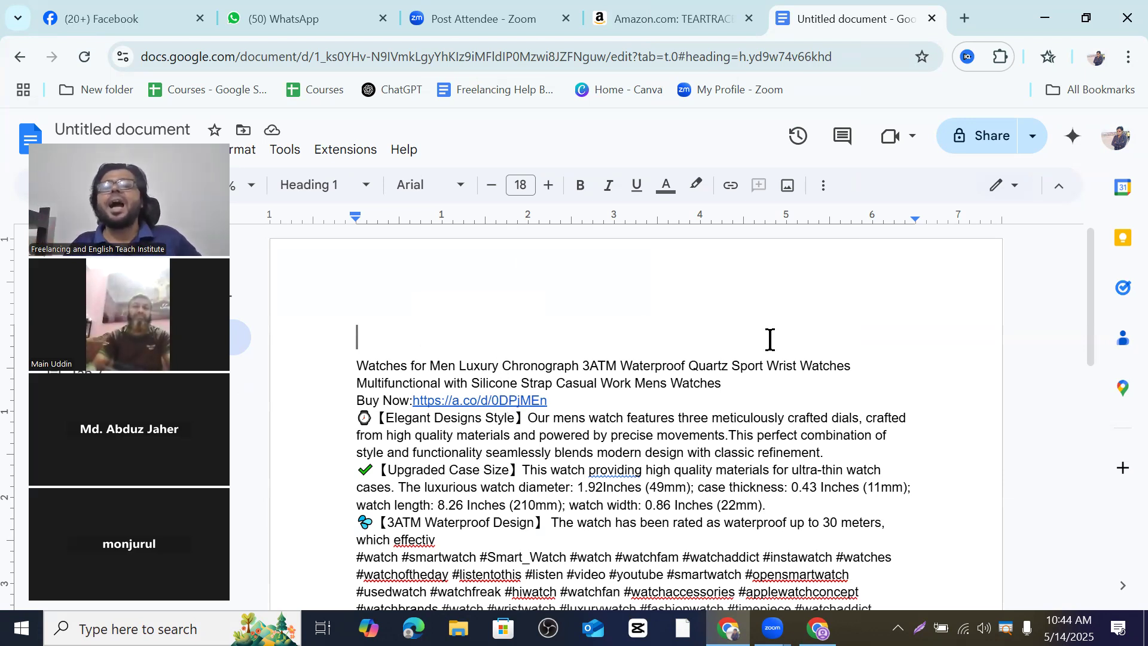
Open Google Drive from the Google apps in a new browser tab.
{"action": "left_click", "coordinate": [962, 13]}
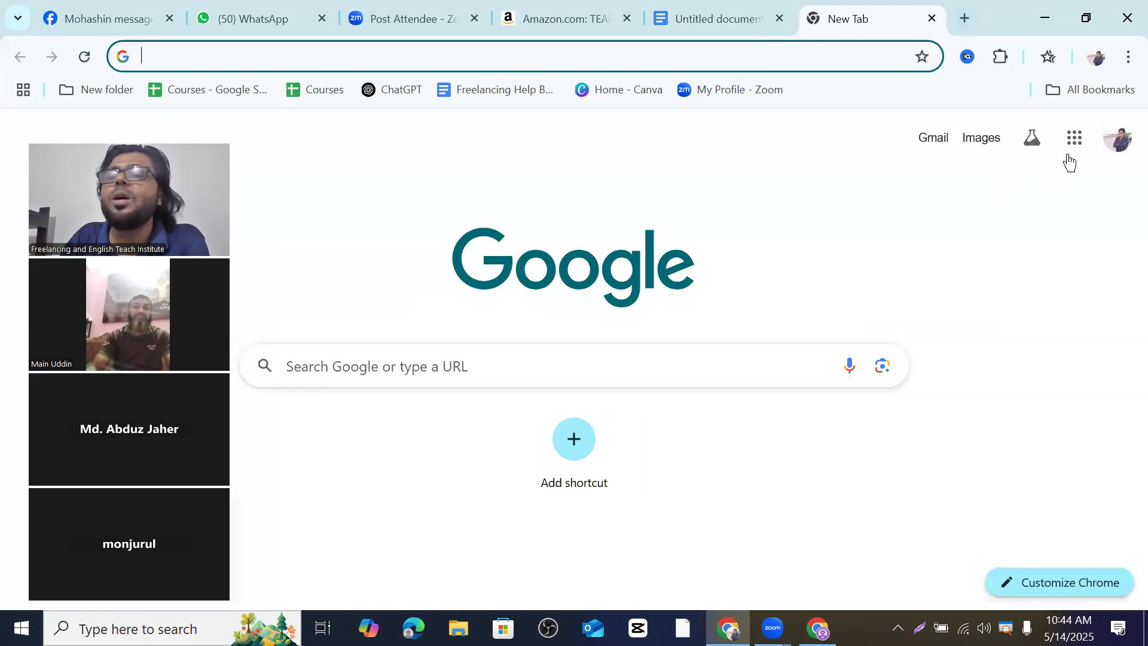
{"action": "left_click", "coordinate": [1075, 138]}
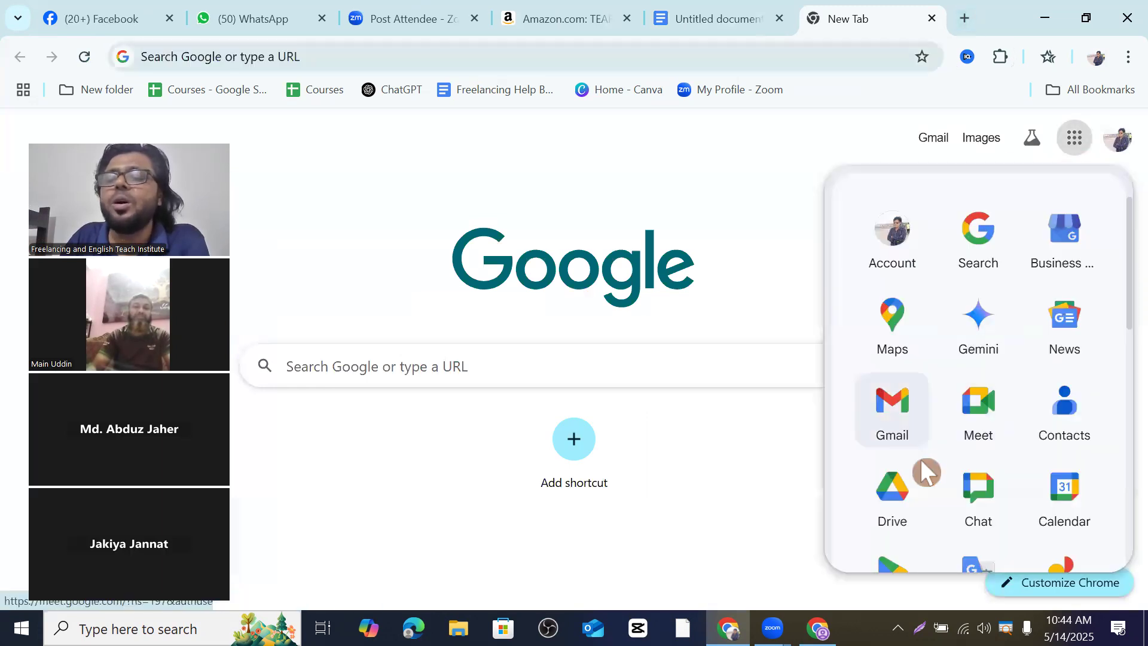
{"action": "left_click", "coordinate": [889, 501]}
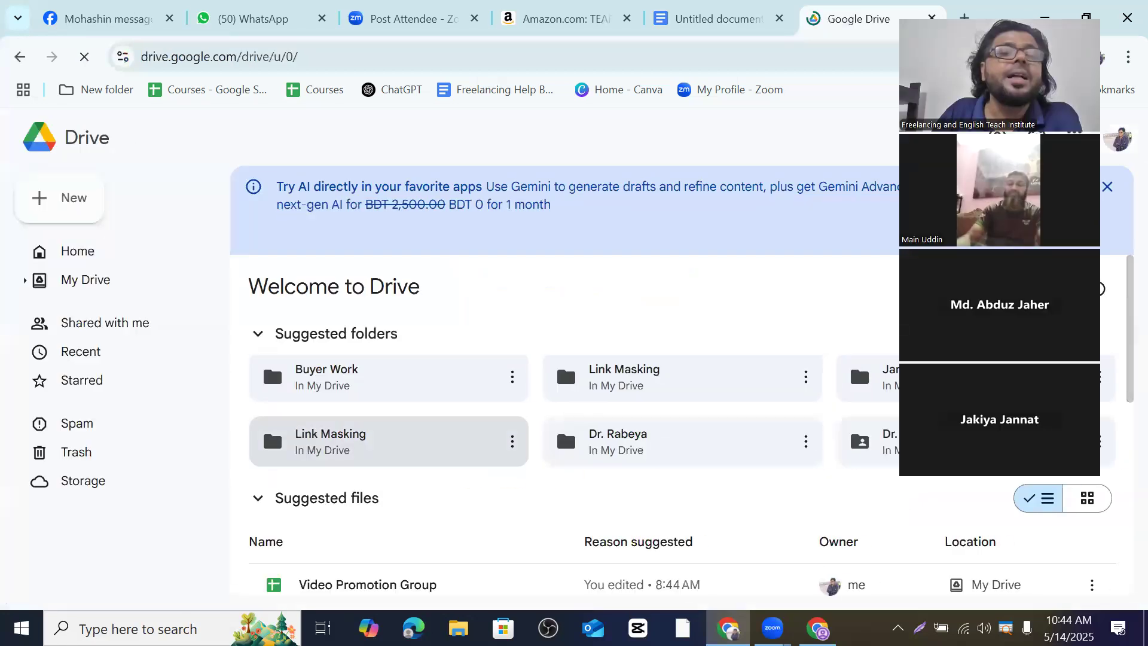
Create a new Drive folder named Link Masking.
{"action": "left_click", "coordinate": [70, 199]}
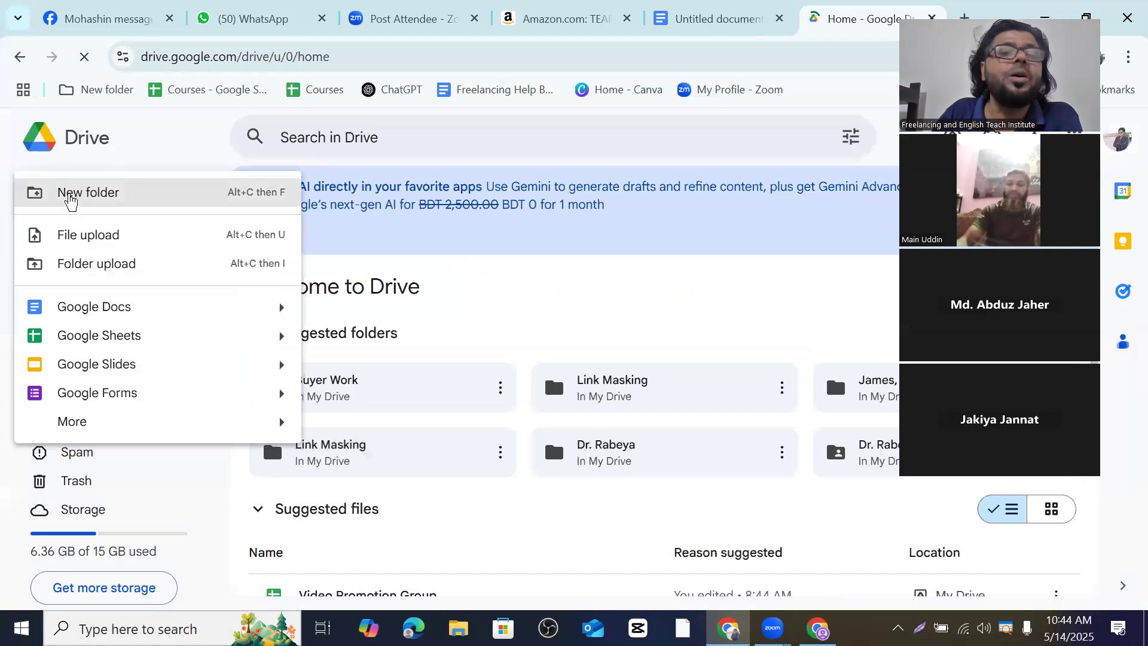
{"action": "key", "text": "Escape"}
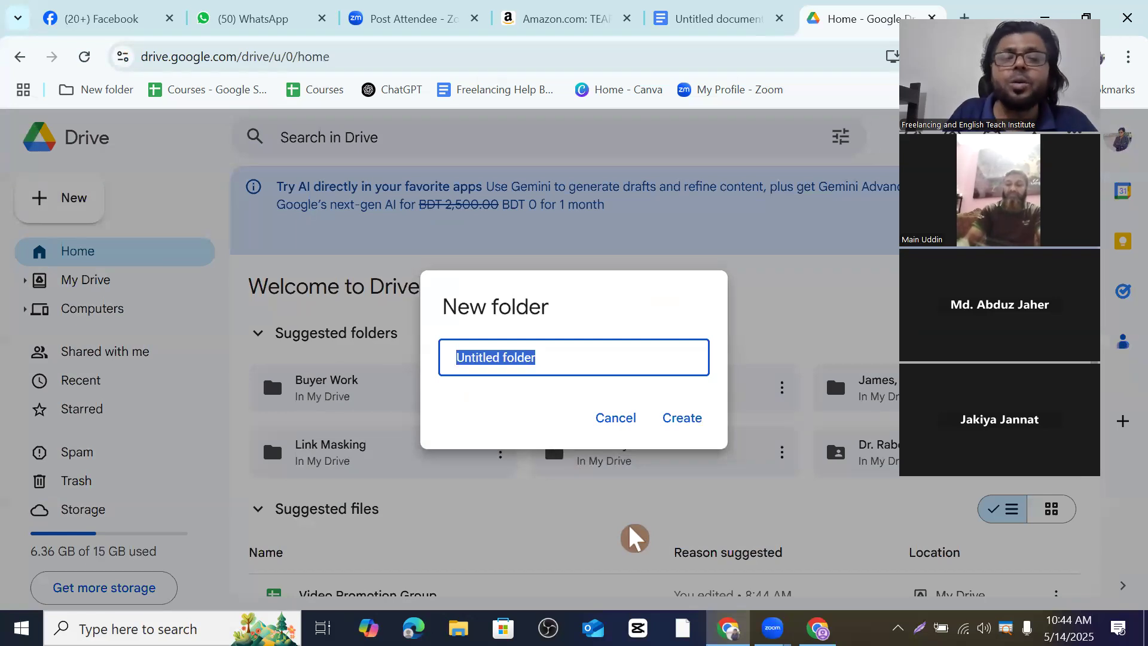
{"action": "type", "text": "L"}
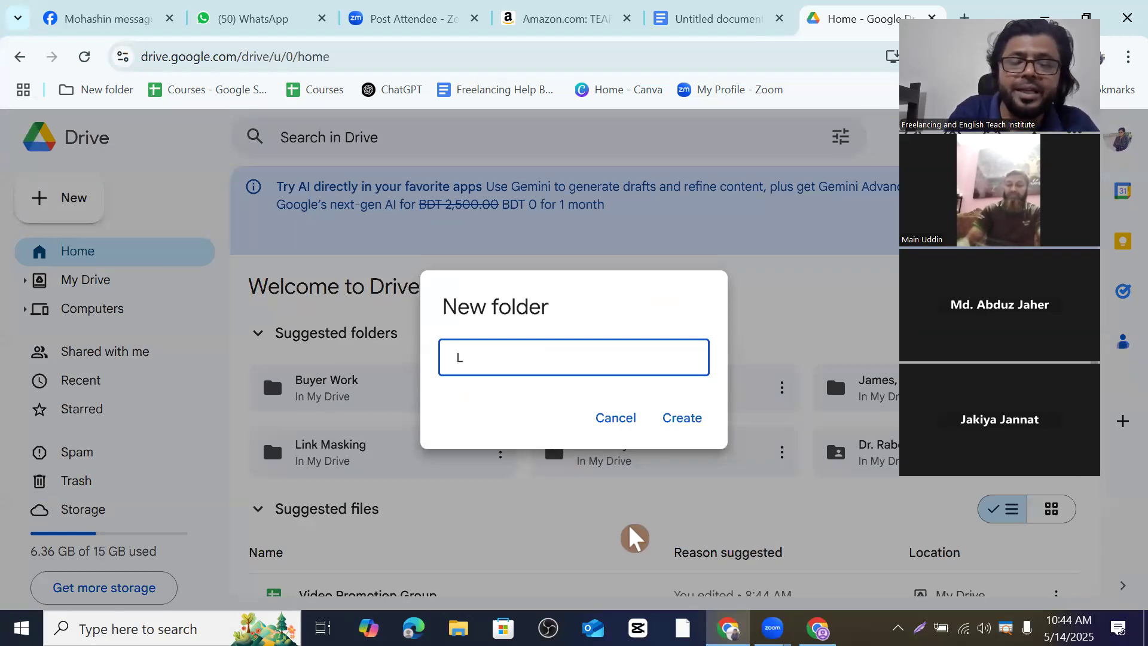
{"action": "type", "text": "ink "}
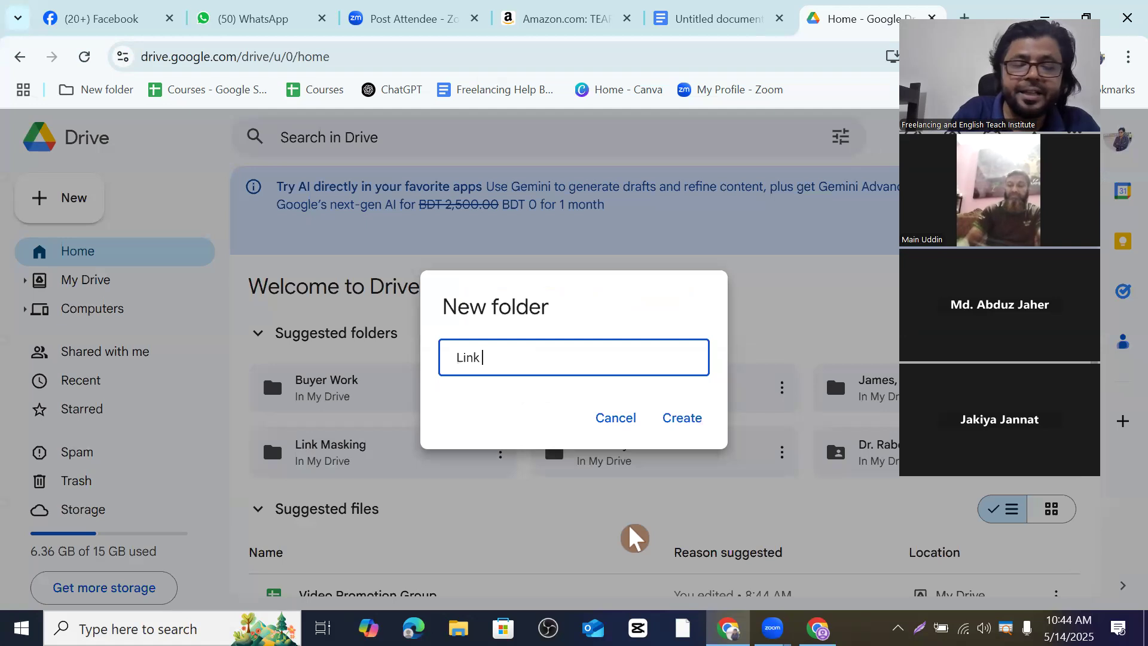
{"action": "type", "text": "Mask"}
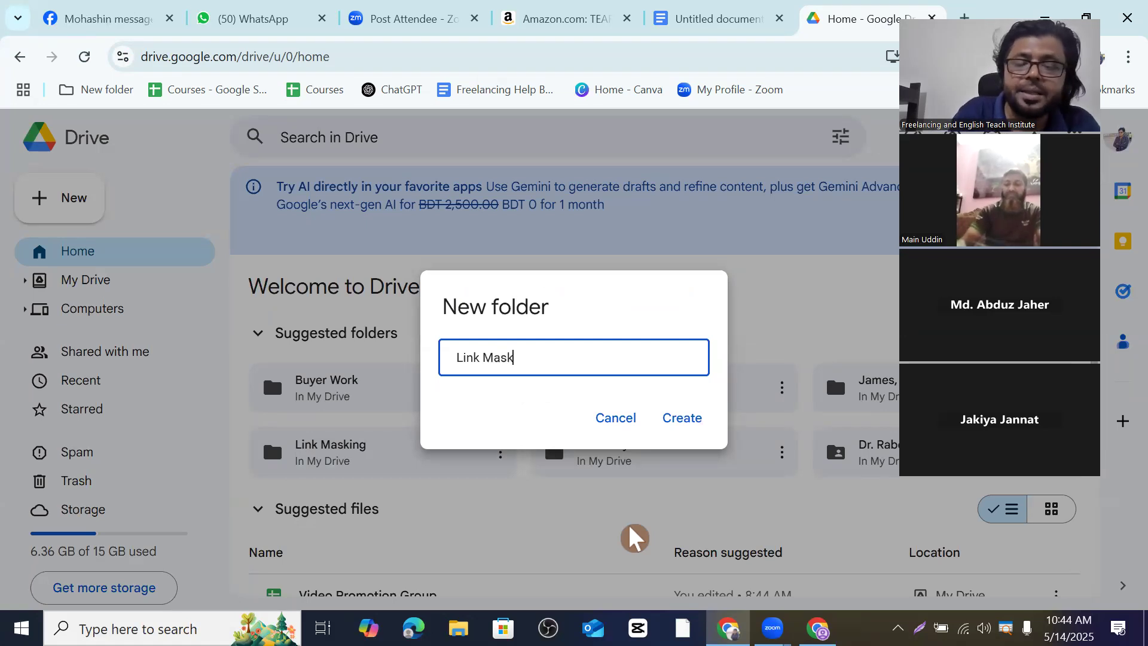
{"action": "type", "text": "ing"}
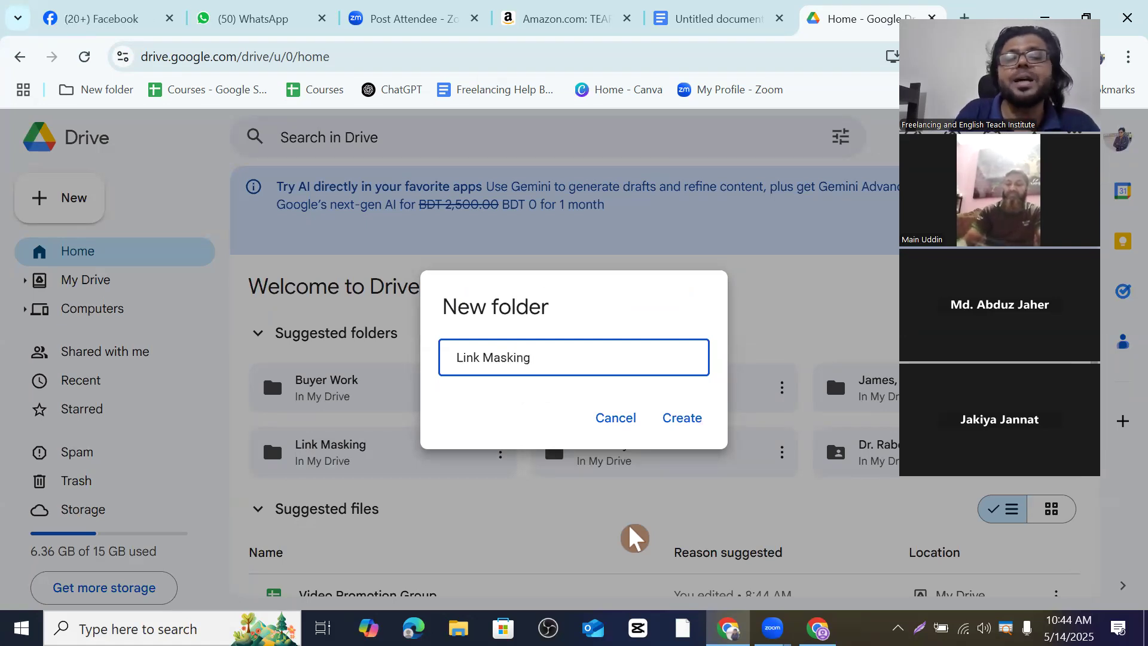
{"action": "left_click", "coordinate": [681, 427]}
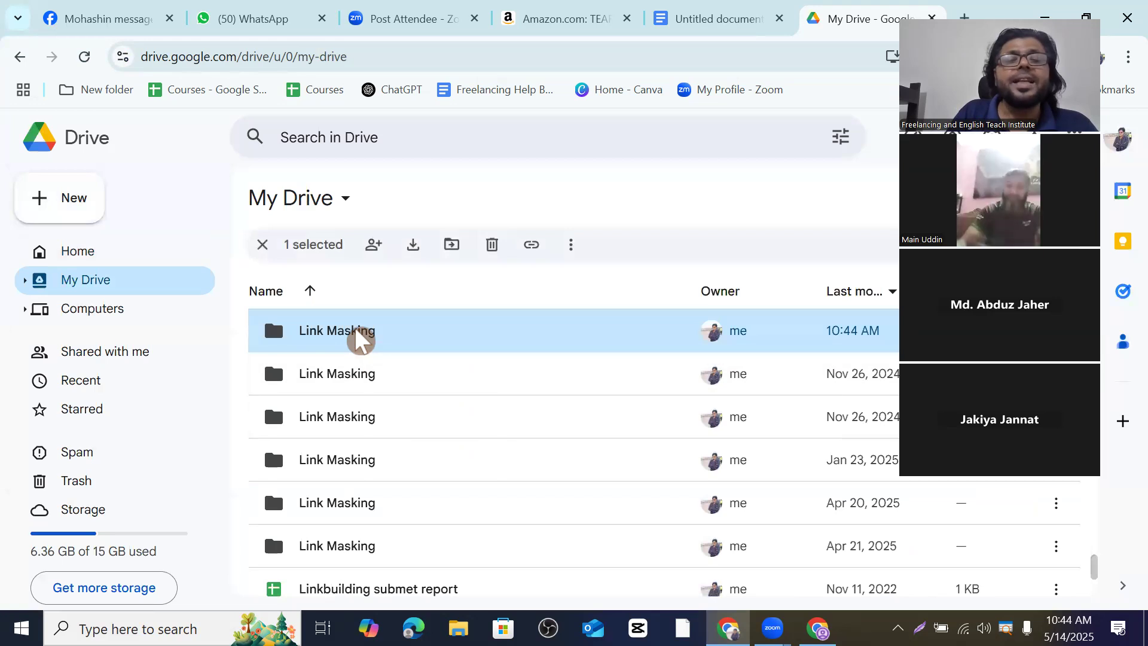
Open the newly created Link Masking folder in My Drive.
{"action": "double_click", "coordinate": [354, 328]}
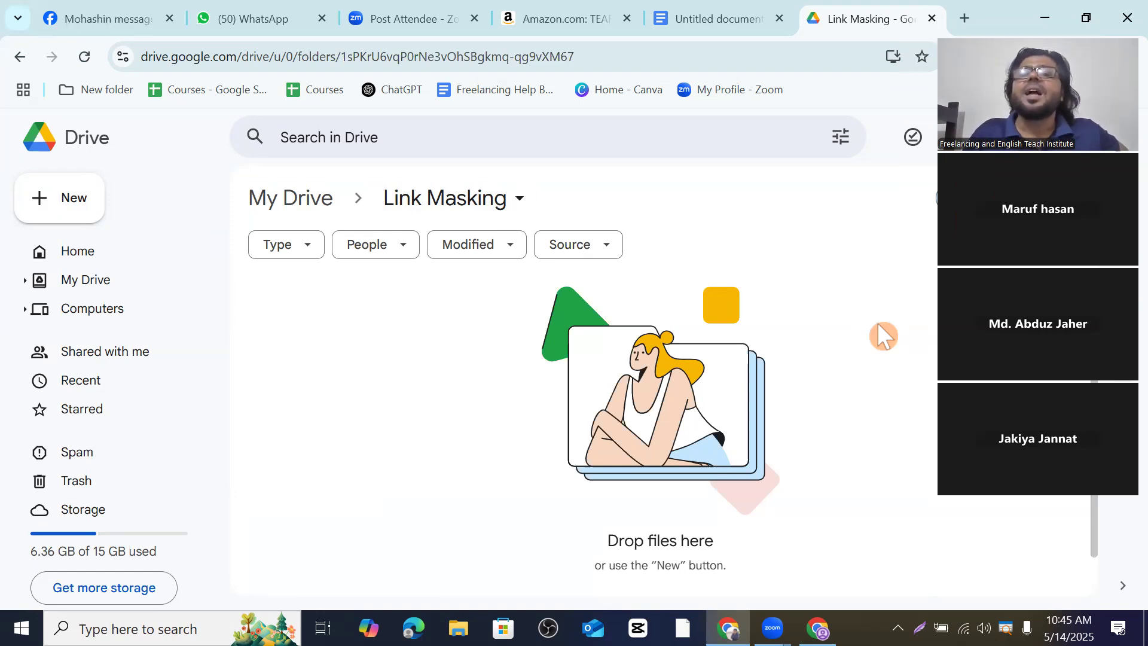
{"action": "left_click_drag", "start_coordinate": [1016, 322], "coordinate": [80, 284]}
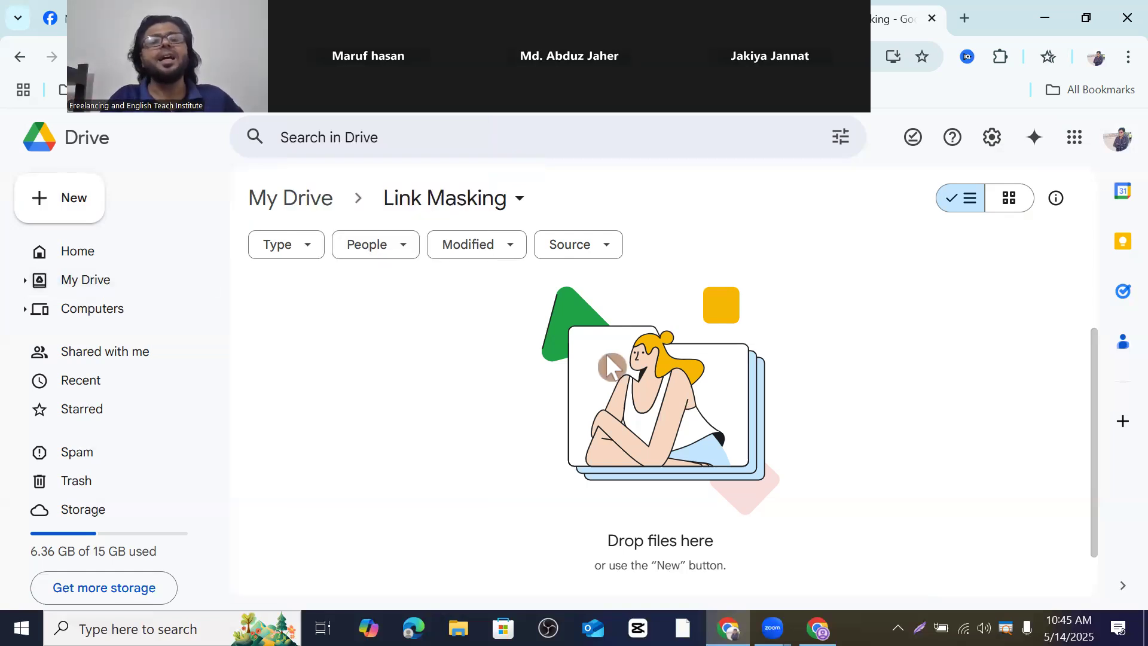
{"action": "left_click", "coordinate": [397, 210]}
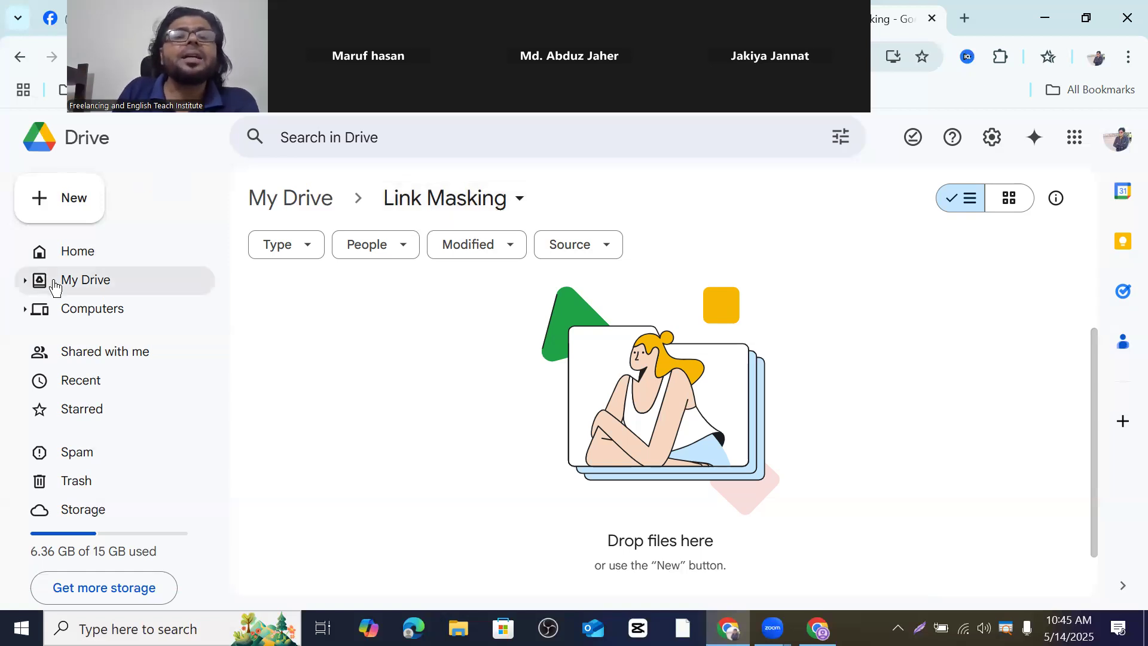
{"action": "left_click", "coordinate": [76, 203]}
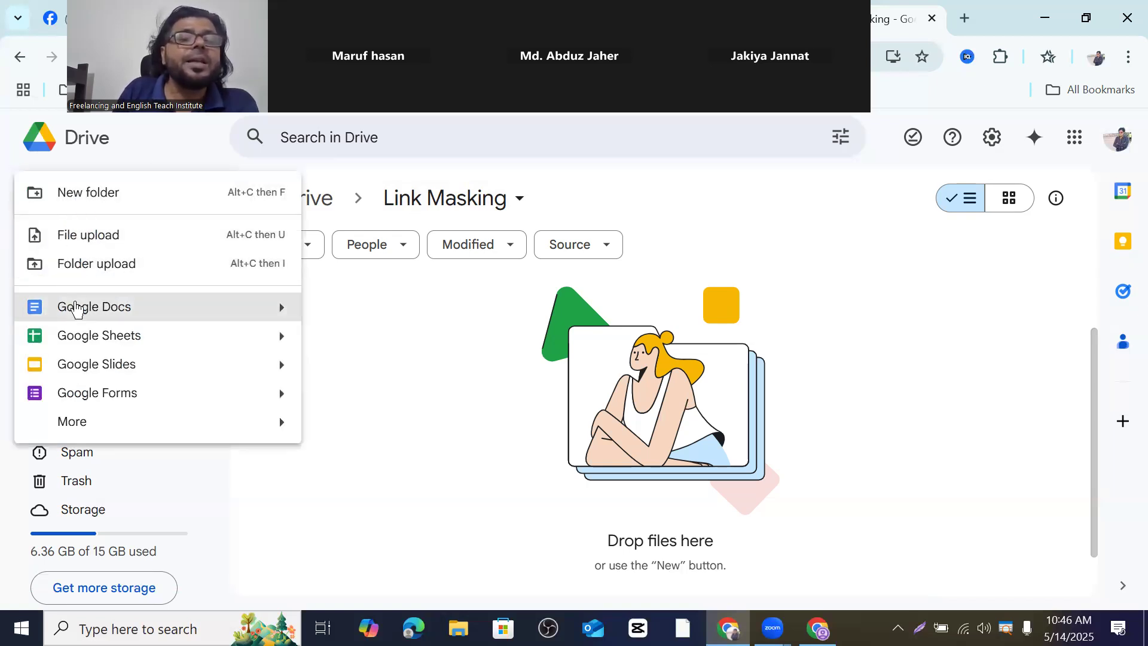
{"action": "mouse_move", "coordinate": [66, 421]}
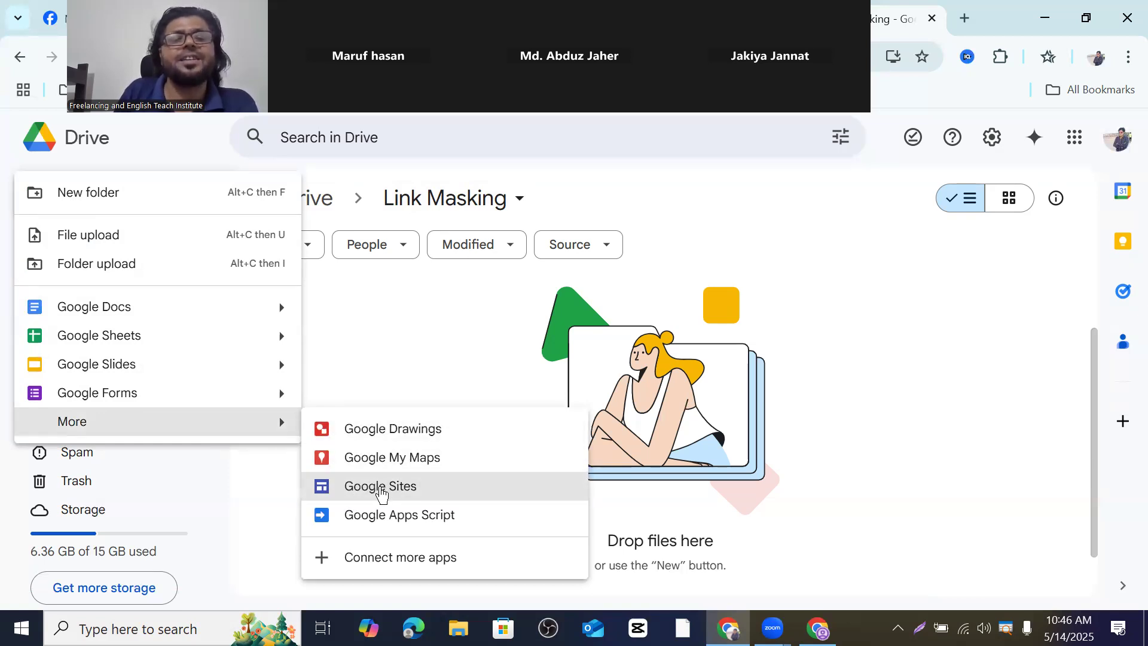
{"action": "left_click", "coordinate": [436, 328]}
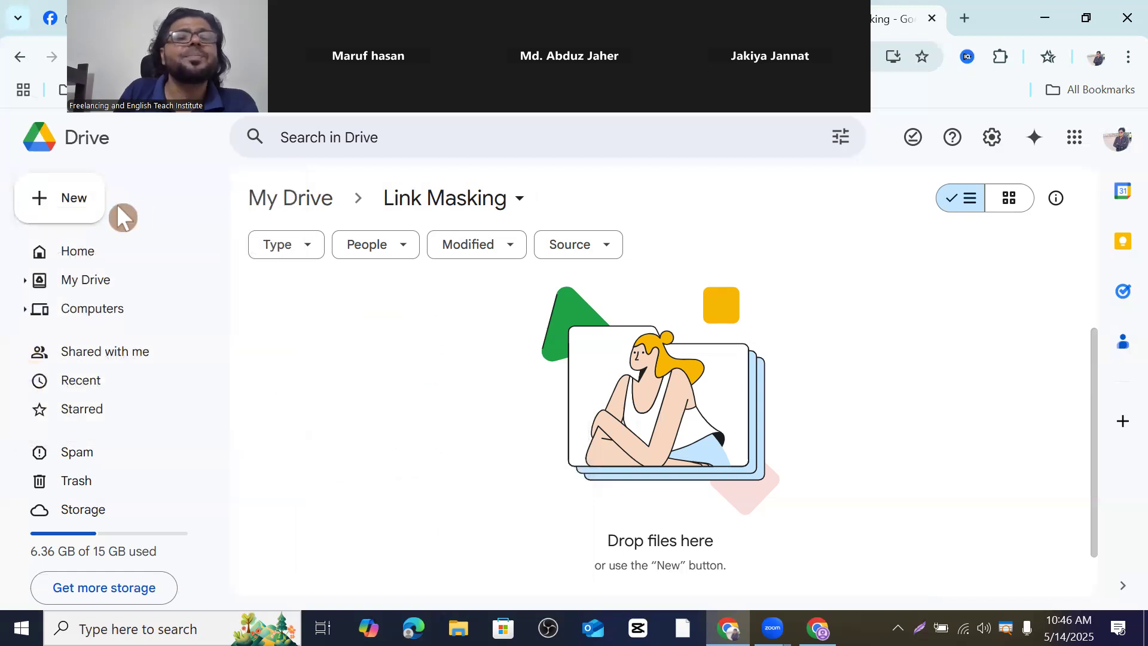
Create a Google Site in the Link Masking folder and delete the page title placeholder from its header.
{"action": "left_click", "coordinate": [69, 200]}
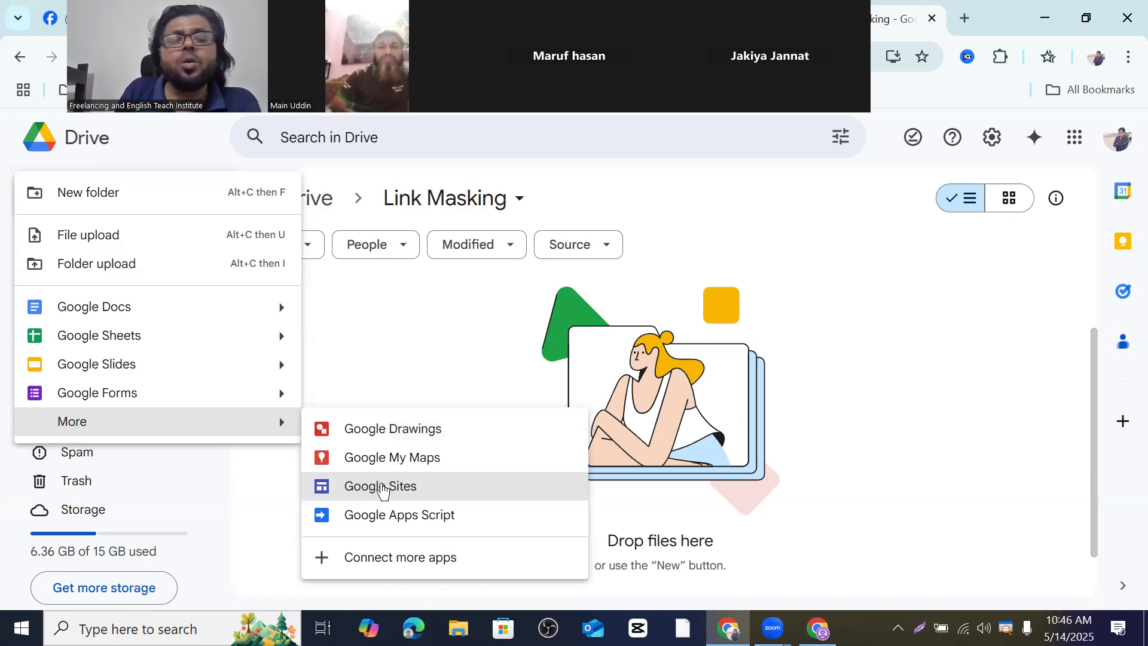
{"action": "left_click", "coordinate": [384, 490]}
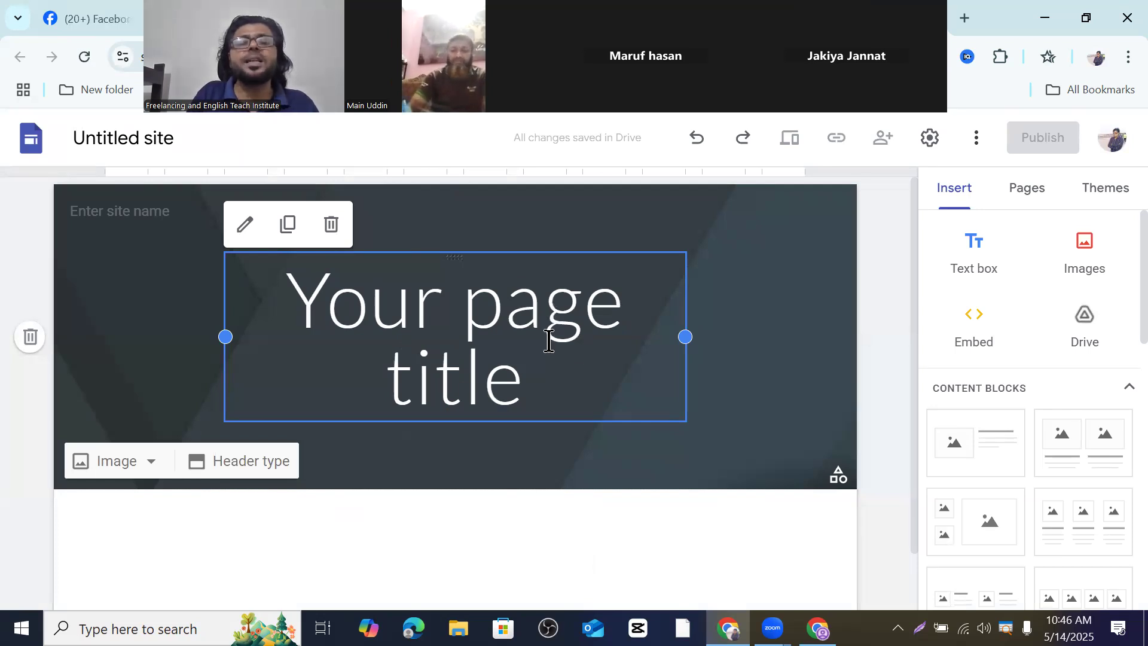
{"action": "left_click", "coordinate": [330, 225]}
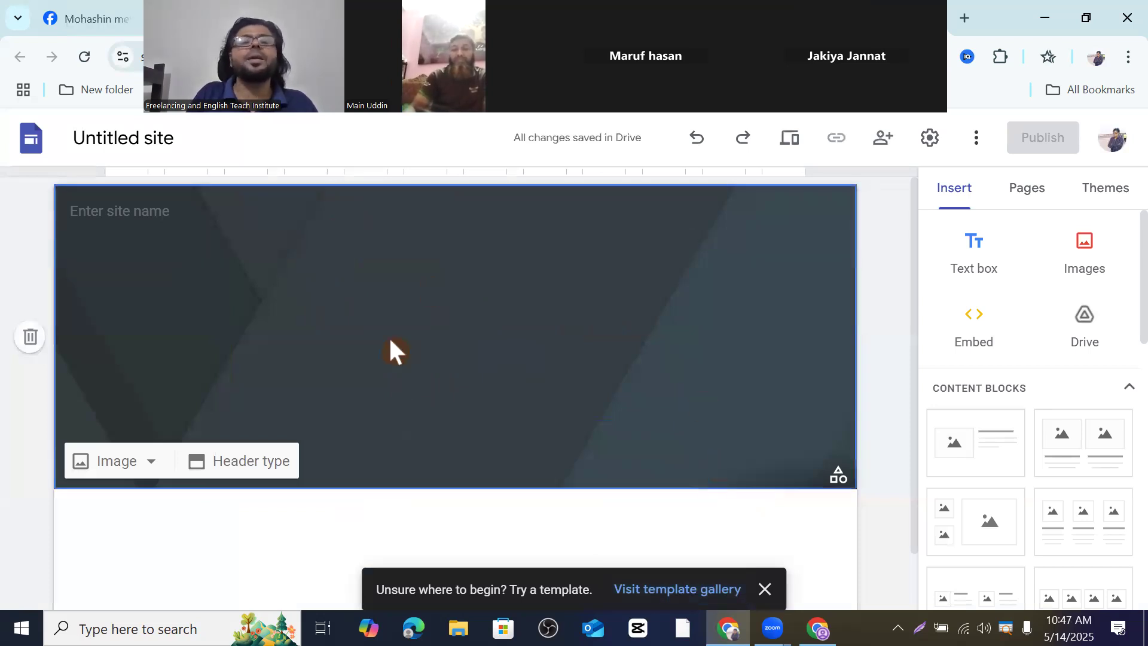
Copy the two-line title starting "Watches for Men Luxury Chronograph 3ATM Waterproof" from the promotion document and paste it as the site name.
{"action": "left_click", "coordinate": [98, 209]}
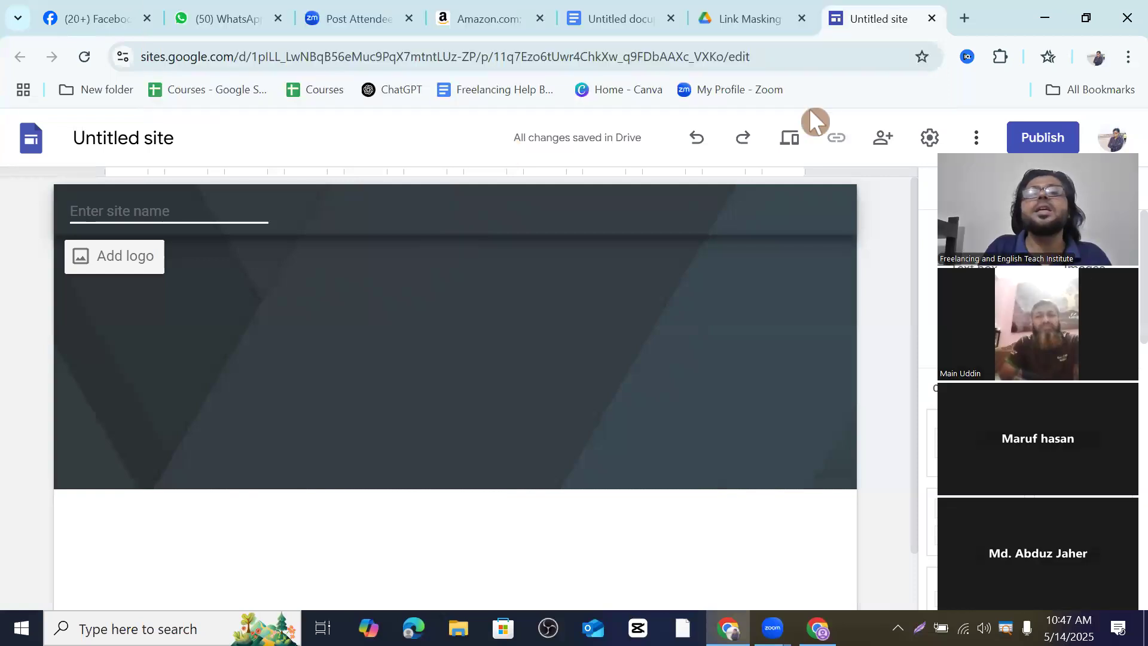
{"action": "left_click", "coordinate": [629, 15]}
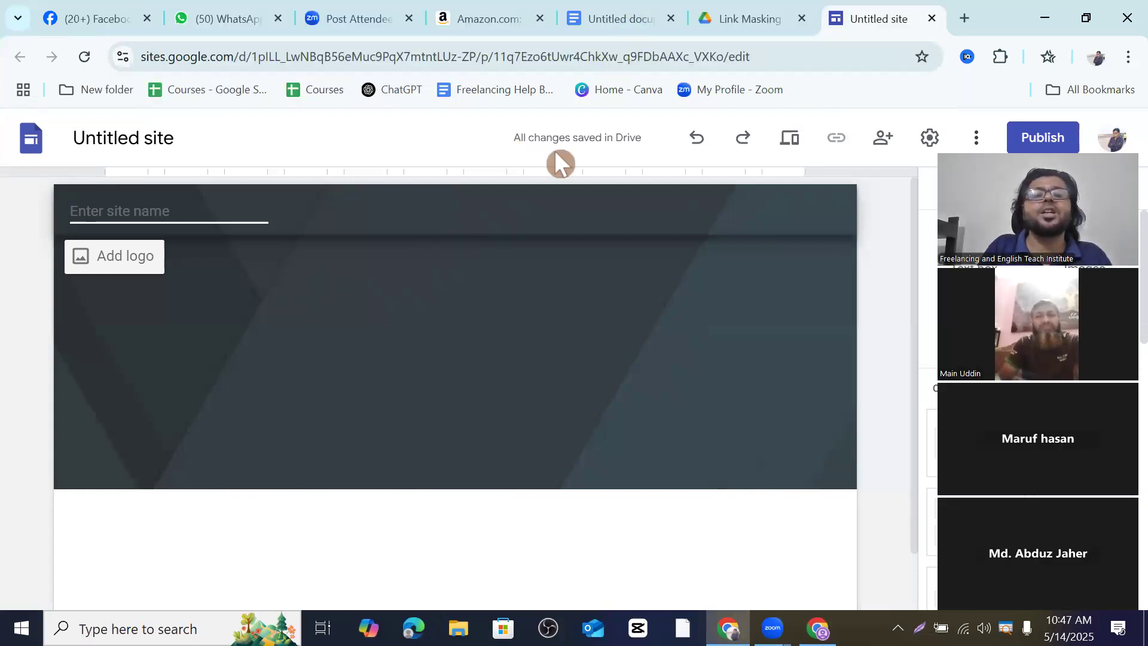
{"action": "left_click_drag", "start_coordinate": [354, 358], "coordinate": [691, 385]}
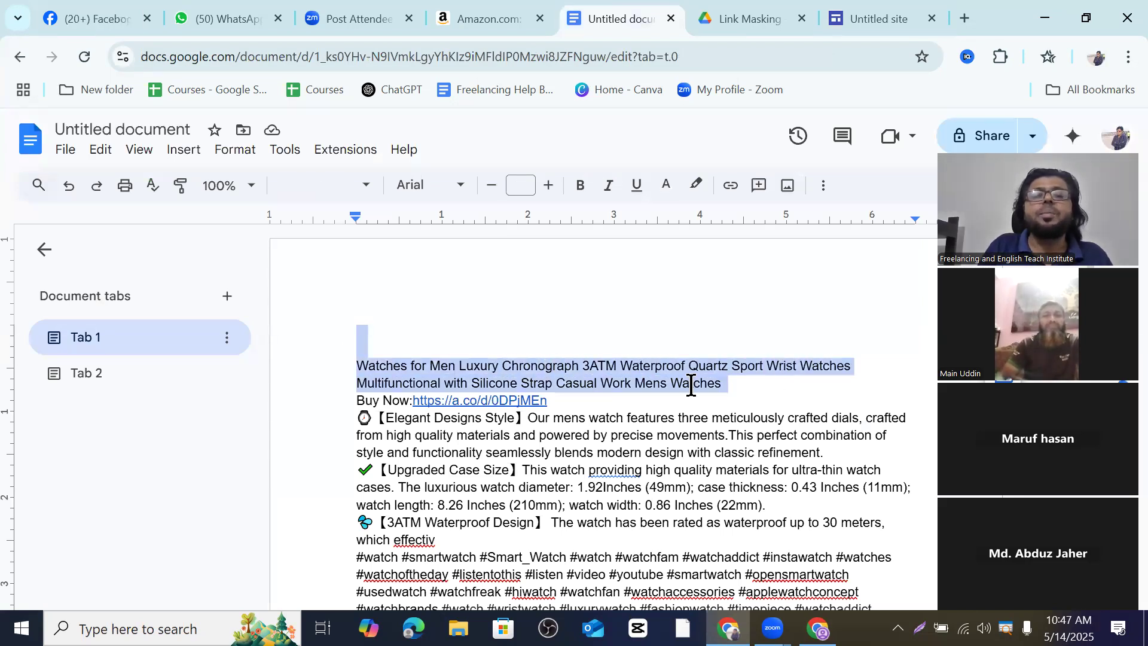
{"action": "right_click", "coordinate": [638, 372]}
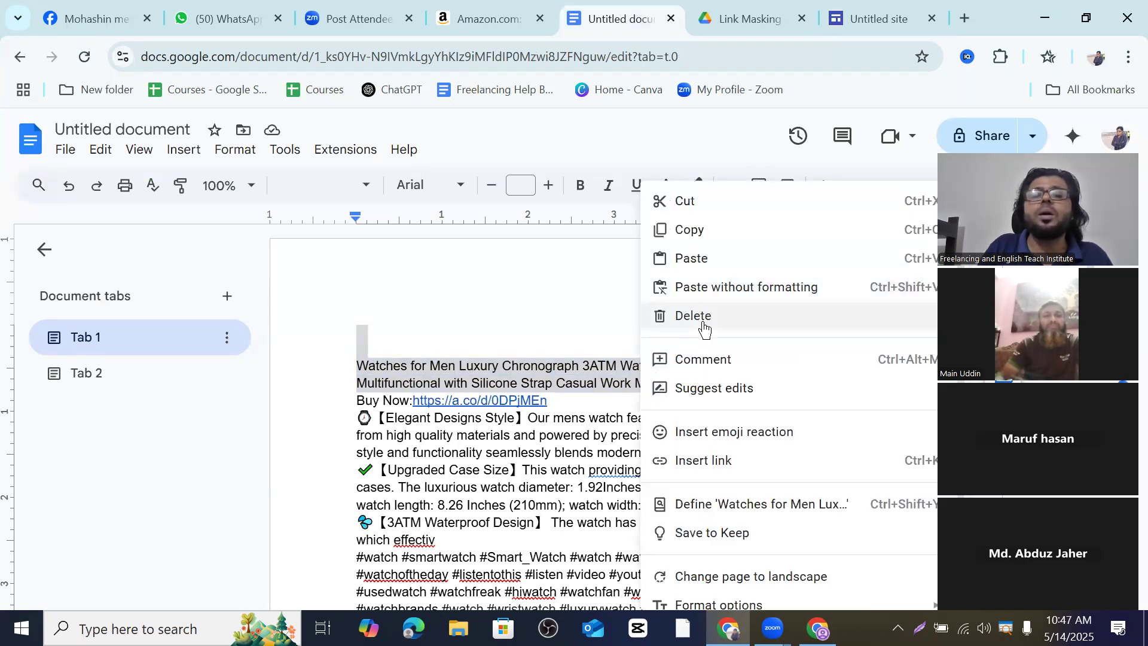
{"action": "left_click", "coordinate": [709, 234]}
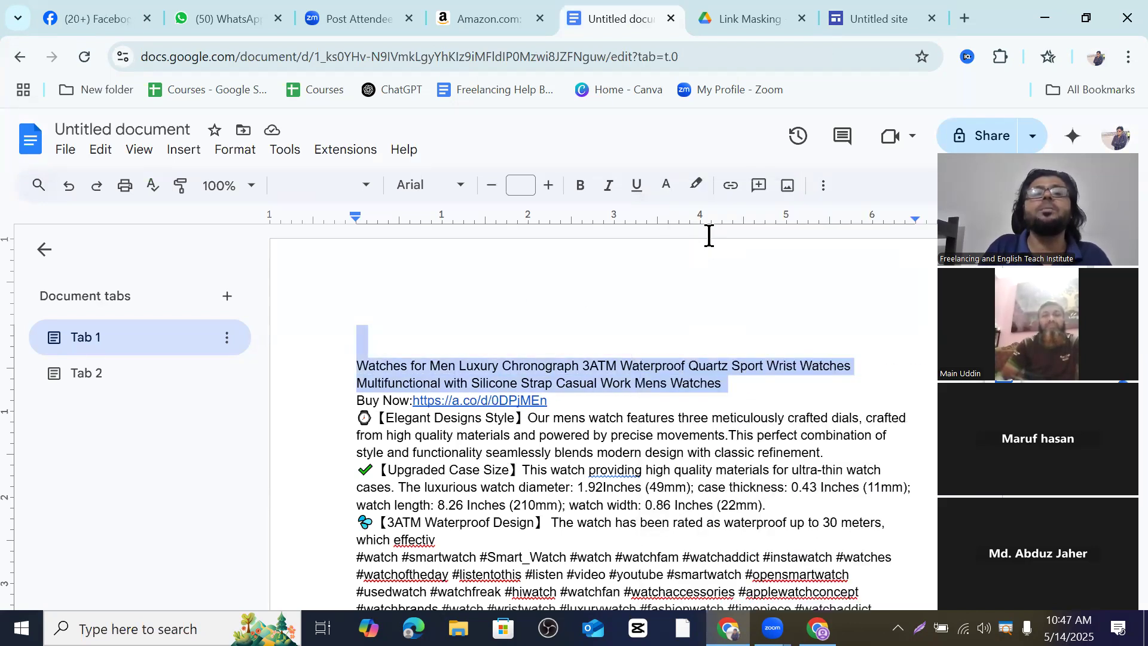
{"action": "left_click", "coordinate": [880, 17]}
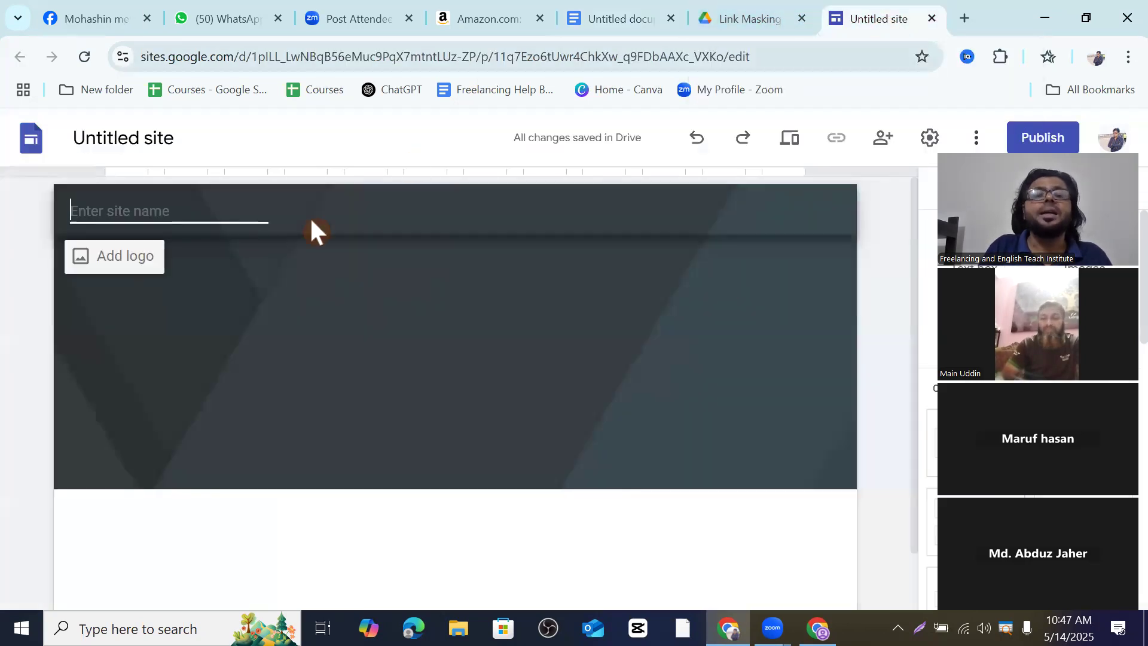
{"action": "right_click", "coordinate": [126, 210]}
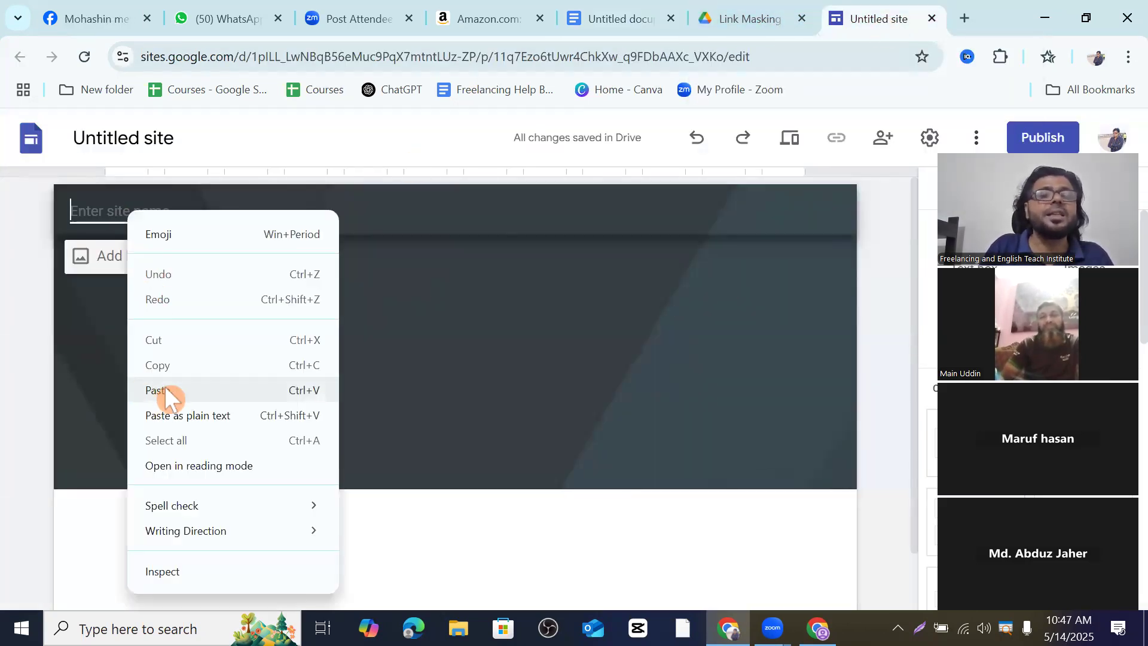
{"action": "left_click", "coordinate": [165, 390]}
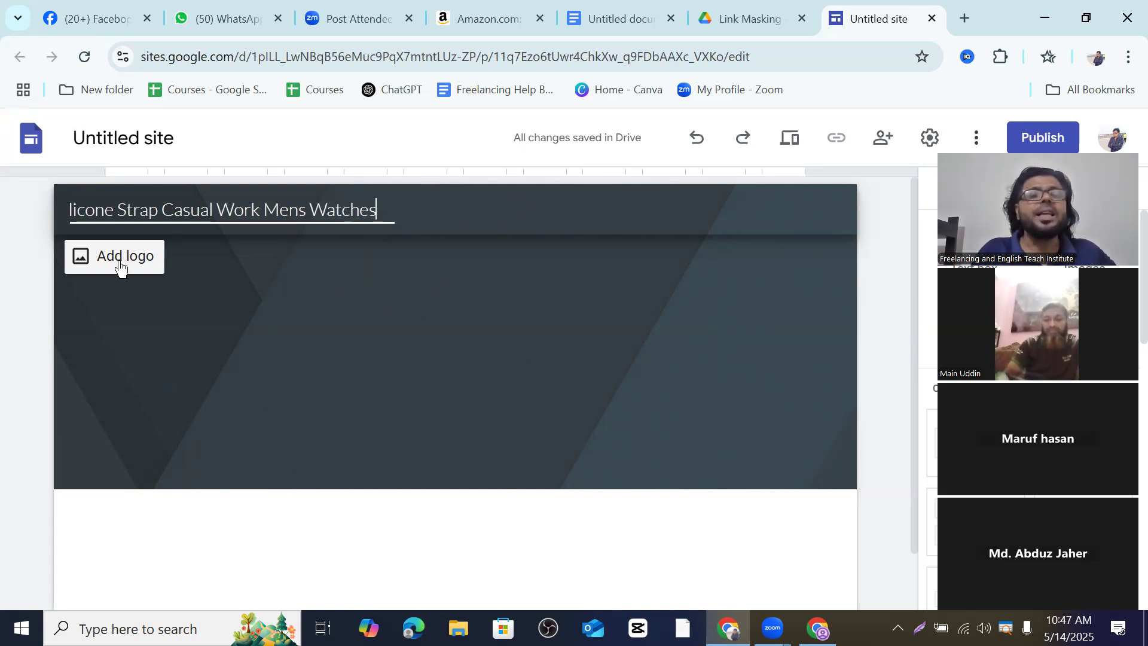
Upload the Smart Watch image from the Downloads folder as the site's logo.
{"action": "left_click", "coordinate": [120, 259]}
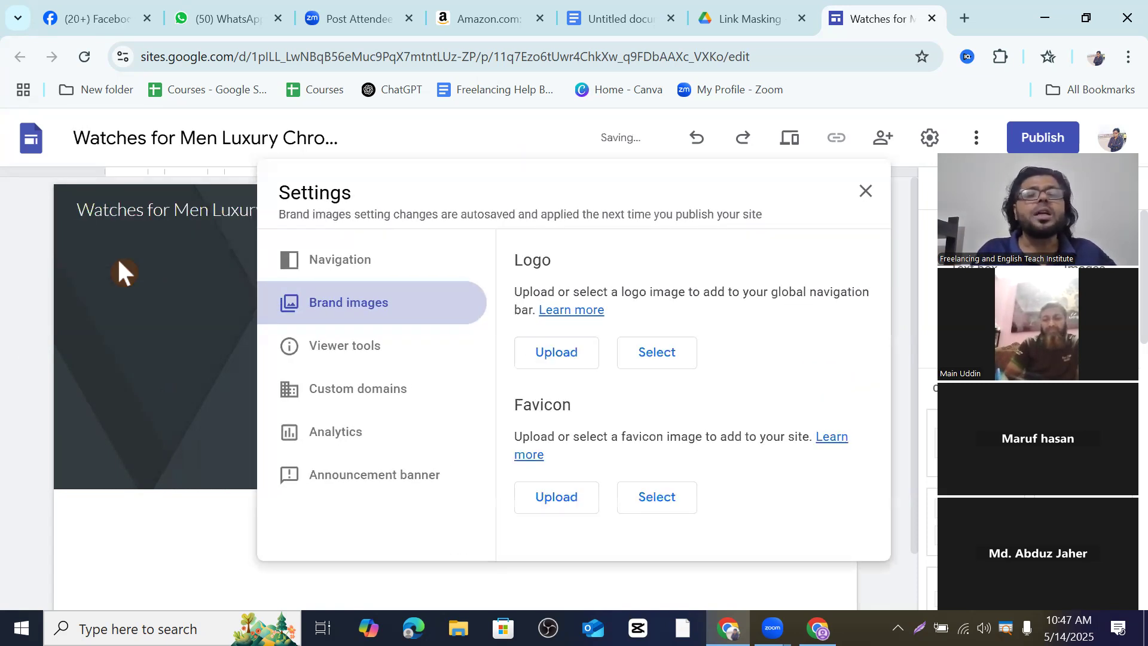
{"action": "left_click", "coordinate": [559, 354]}
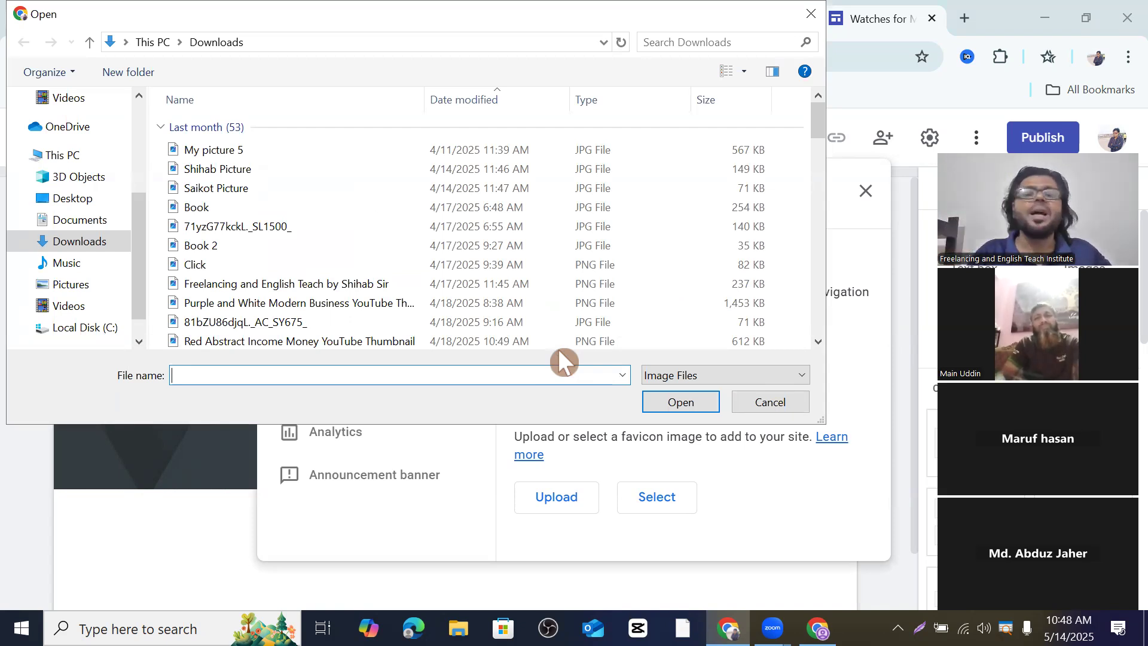
{"action": "scroll", "coordinate": [361, 263], "scroll_direction": "down", "scroll_amount": 2}
{"action": "scroll", "coordinate": [360, 248], "scroll_direction": "down", "scroll_amount": 10}
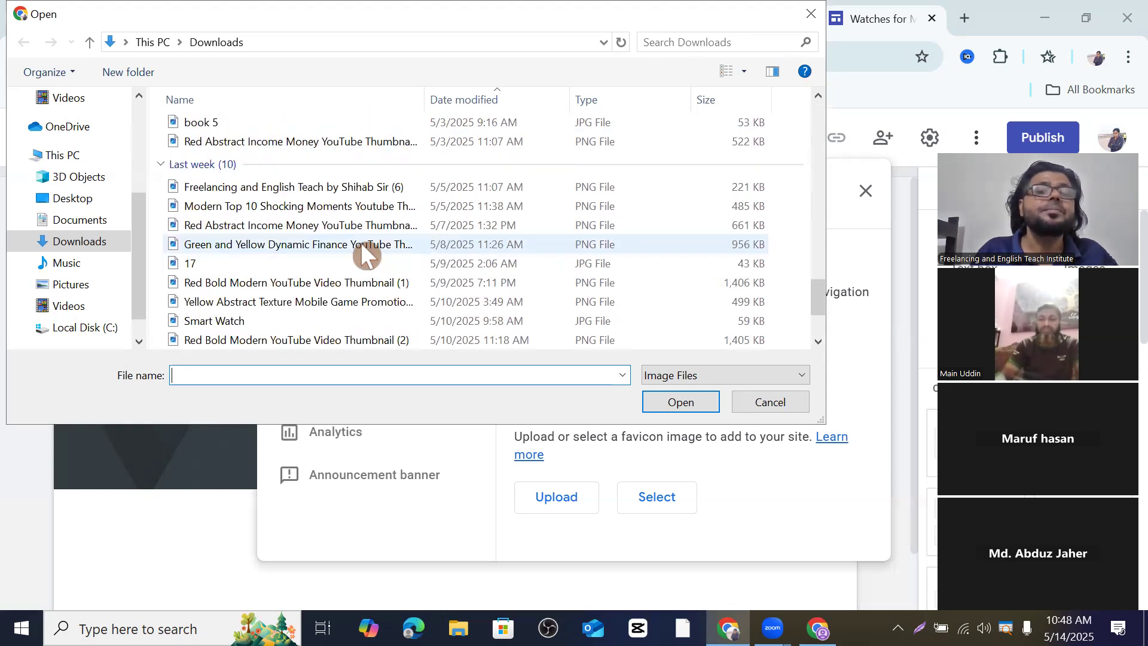
{"action": "scroll", "coordinate": [358, 248], "scroll_direction": "down", "scroll_amount": 2}
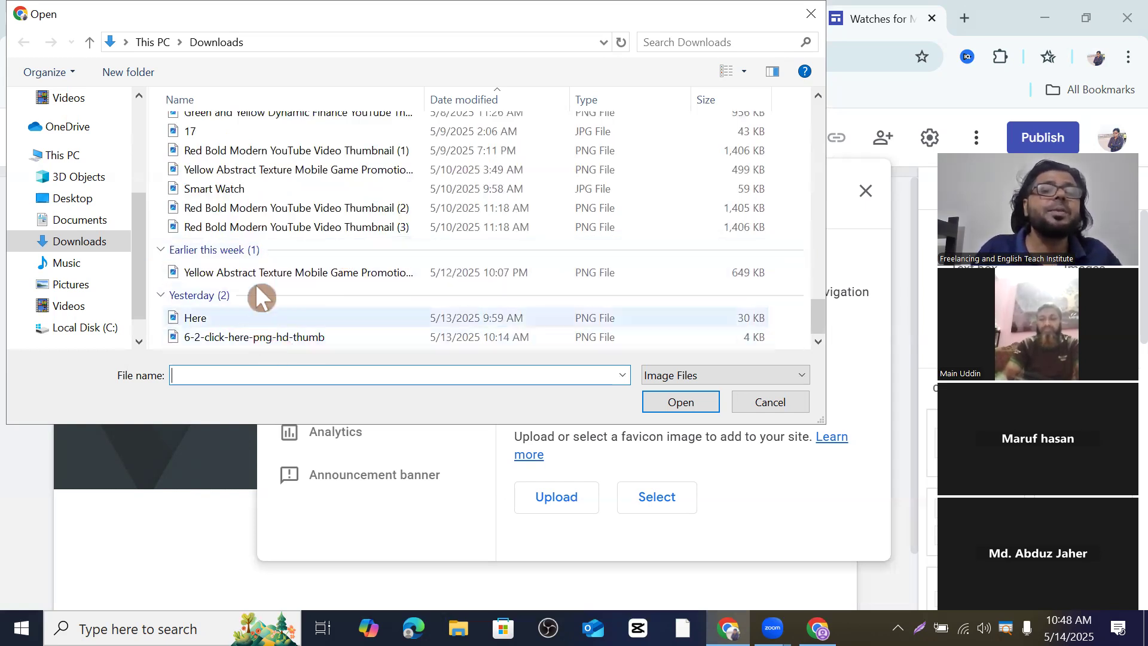
{"action": "left_click", "coordinate": [230, 187]}
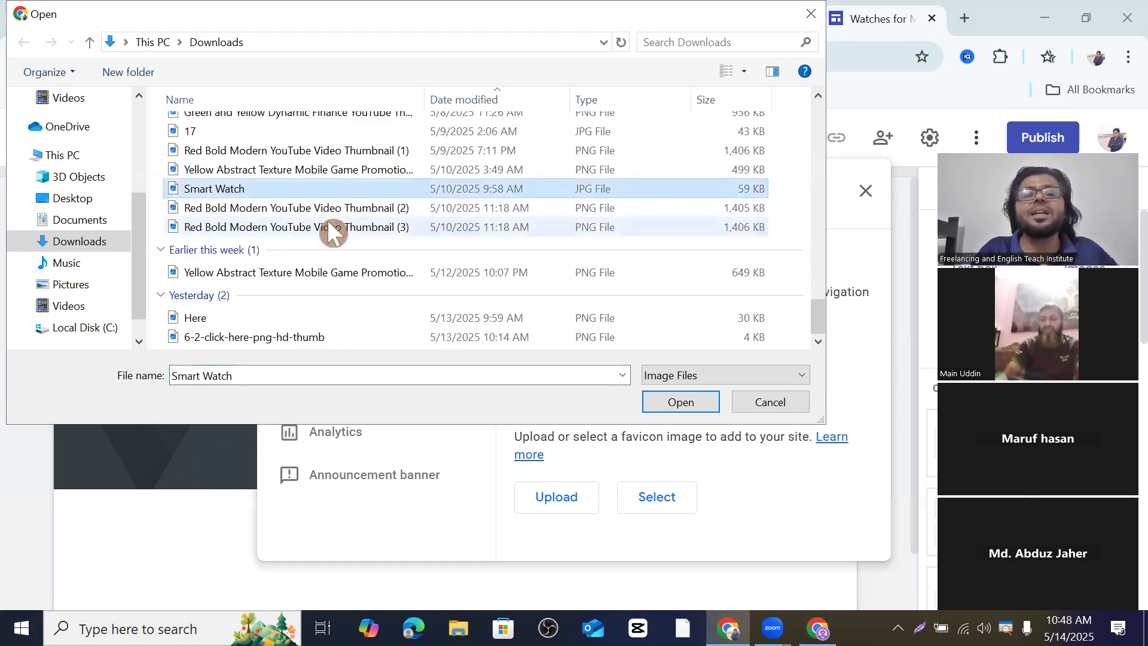
{"action": "left_click", "coordinate": [683, 401]}
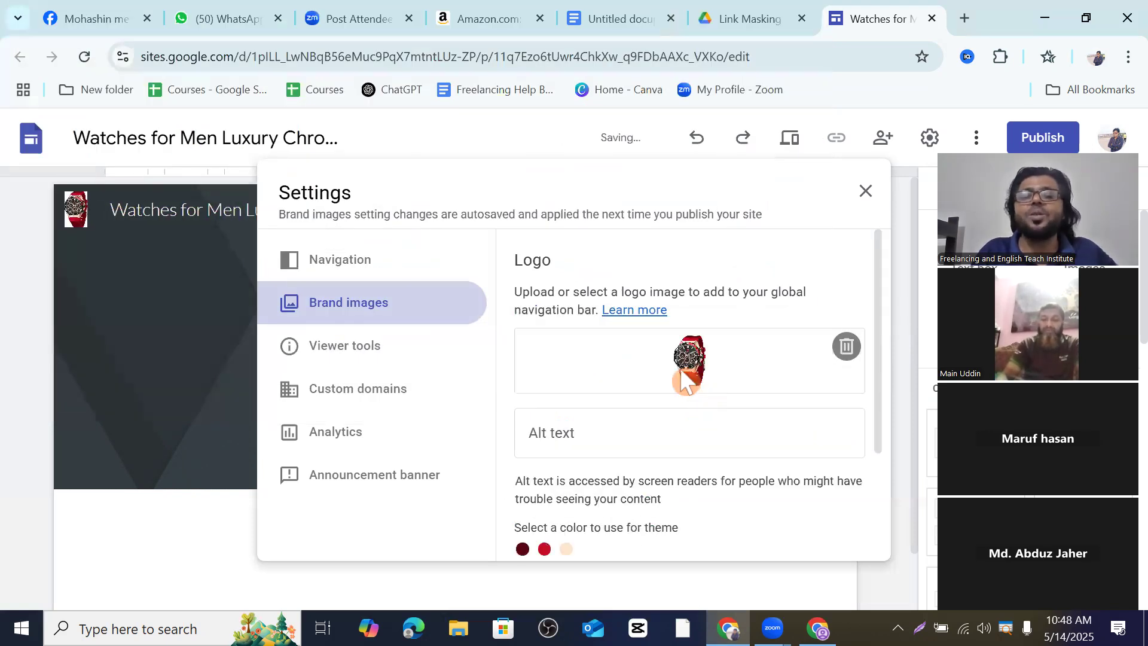
Upload the Smart Watch image from Downloads as the site's favicon and close the site settings.
{"action": "scroll", "coordinate": [656, 403], "scroll_direction": "down", "scroll_amount": 3}
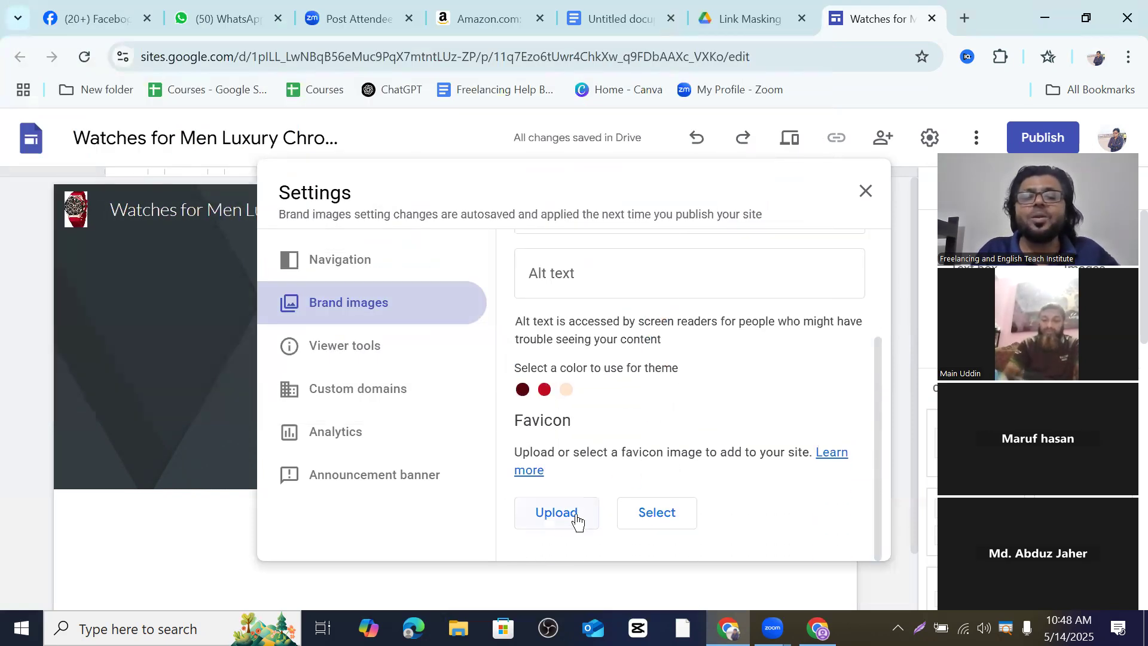
{"action": "left_click", "coordinate": [556, 513]}
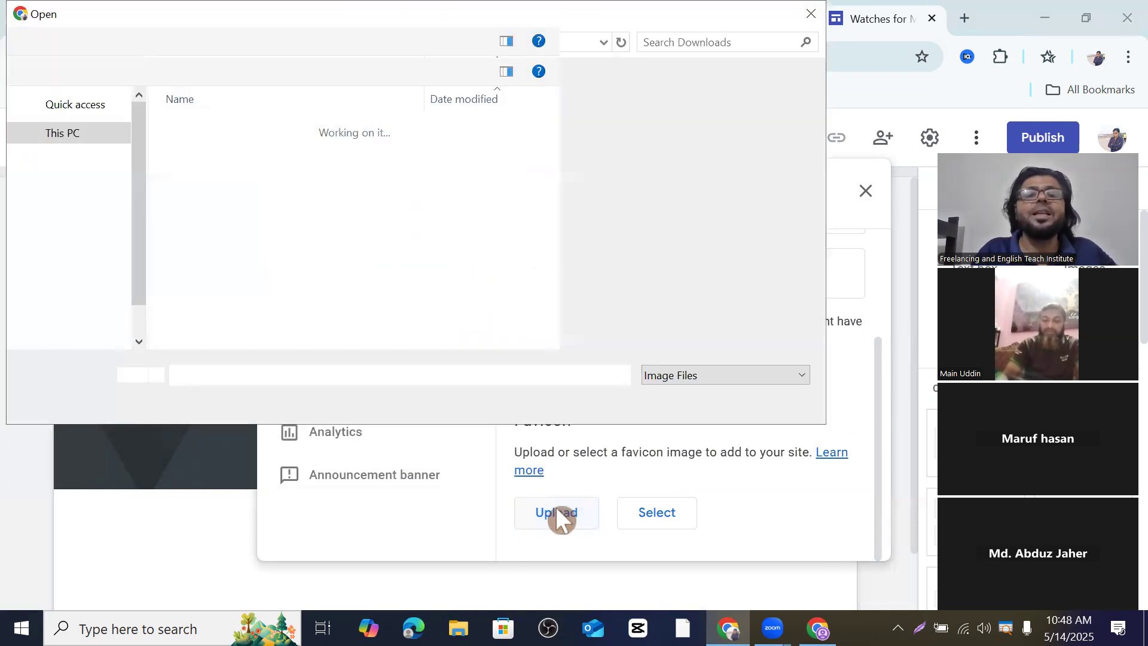
{"action": "scroll", "coordinate": [289, 232], "scroll_direction": "down", "scroll_amount": 10}
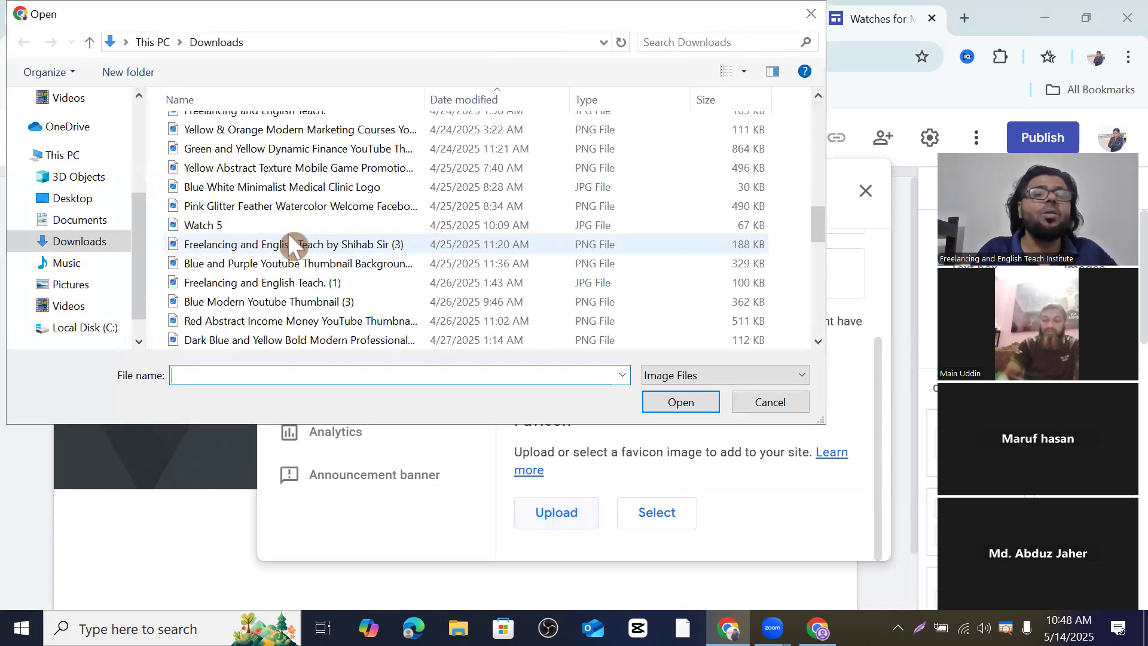
{"action": "scroll", "coordinate": [257, 275], "scroll_direction": "down", "scroll_amount": 6}
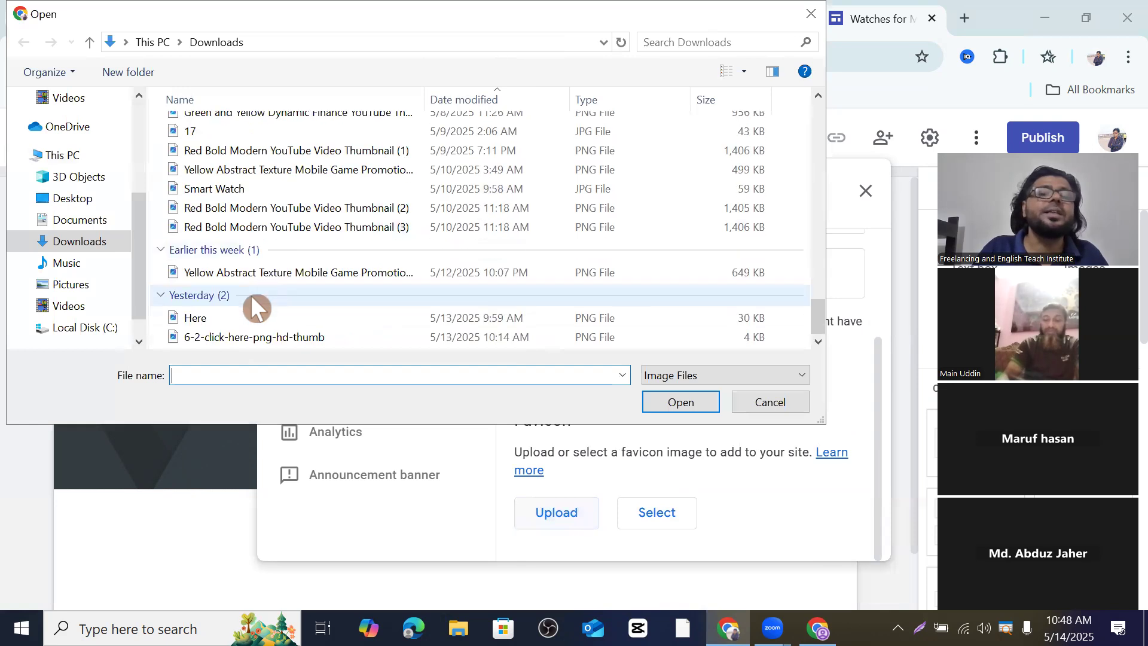
{"action": "scroll", "coordinate": [242, 308], "scroll_direction": "up", "scroll_amount": 1}
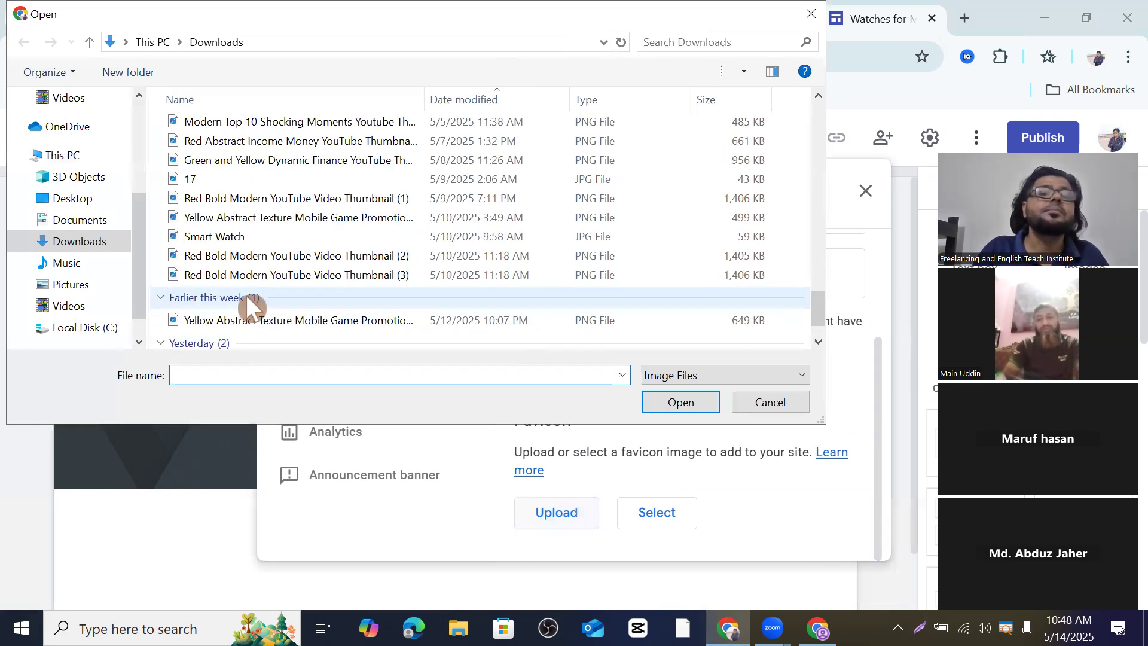
{"action": "left_click", "coordinate": [233, 239]}
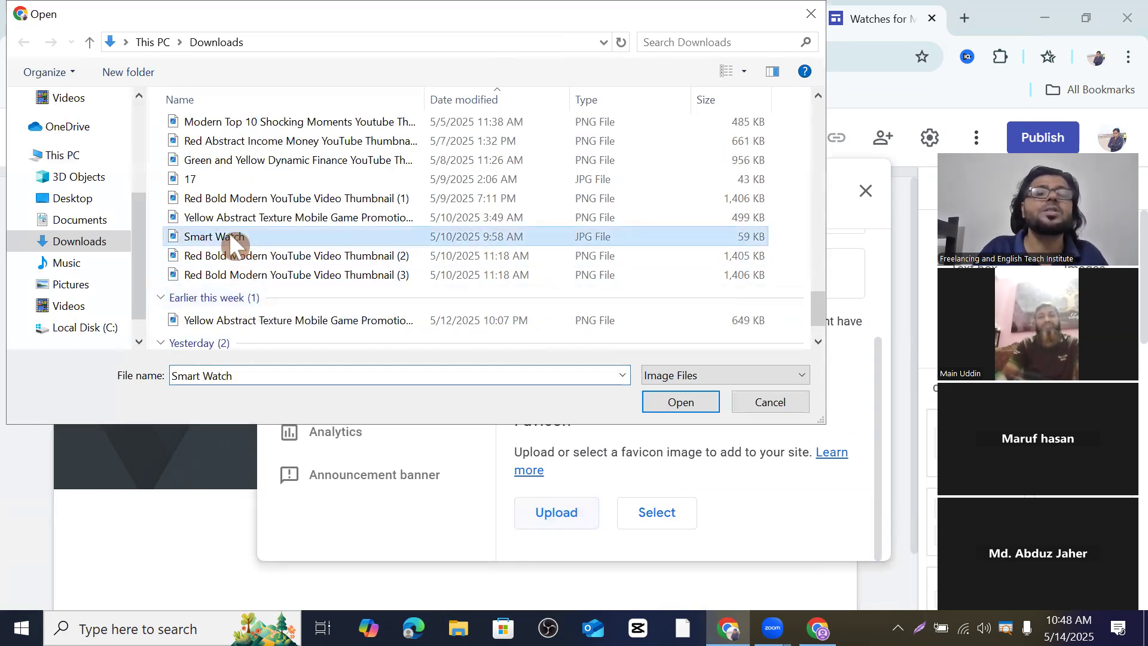
{"action": "left_click", "coordinate": [679, 401]}
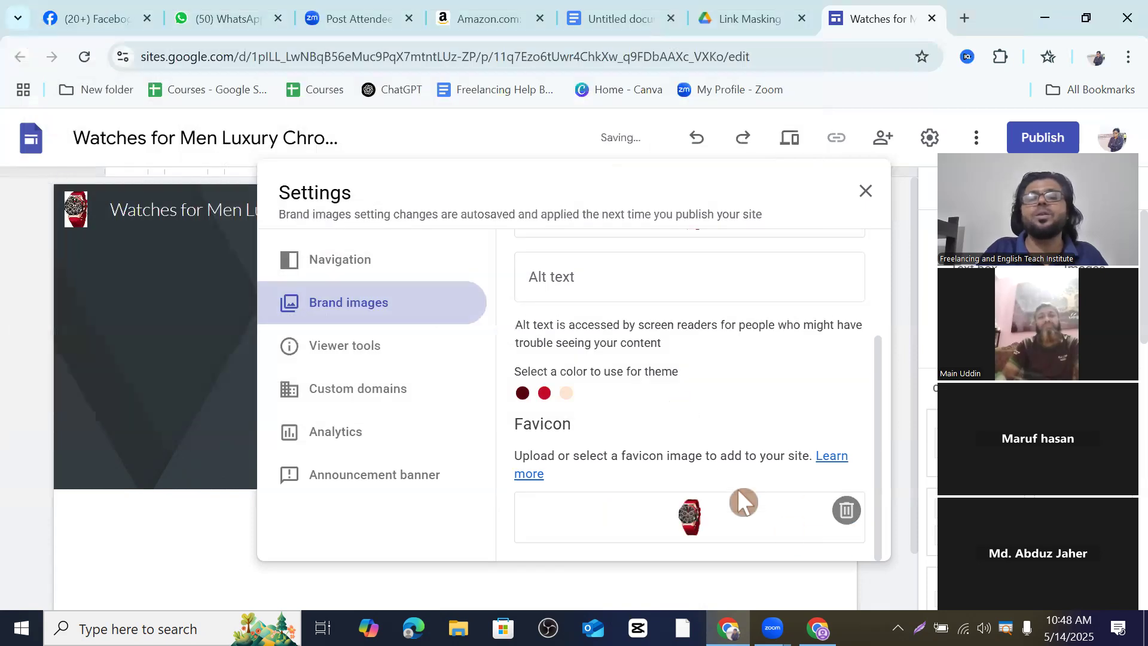
{"action": "scroll", "coordinate": [651, 383], "scroll_direction": "up", "scroll_amount": 3}
{"action": "scroll", "coordinate": [650, 356], "scroll_direction": "down", "scroll_amount": 1}
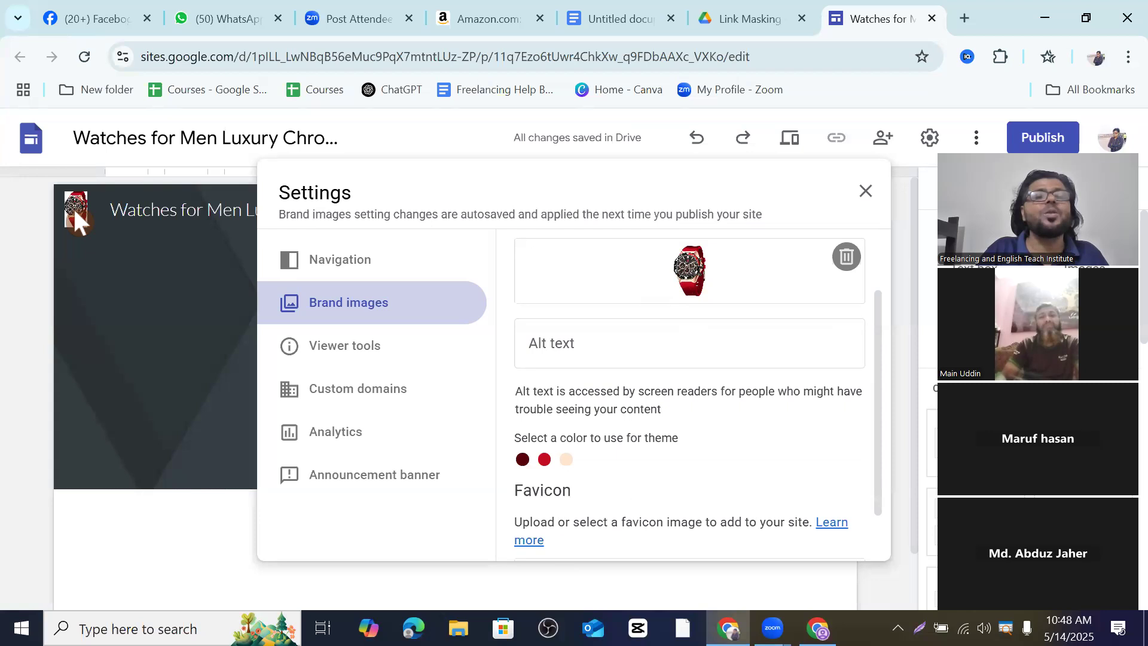
{"action": "left_click", "coordinate": [865, 191]}
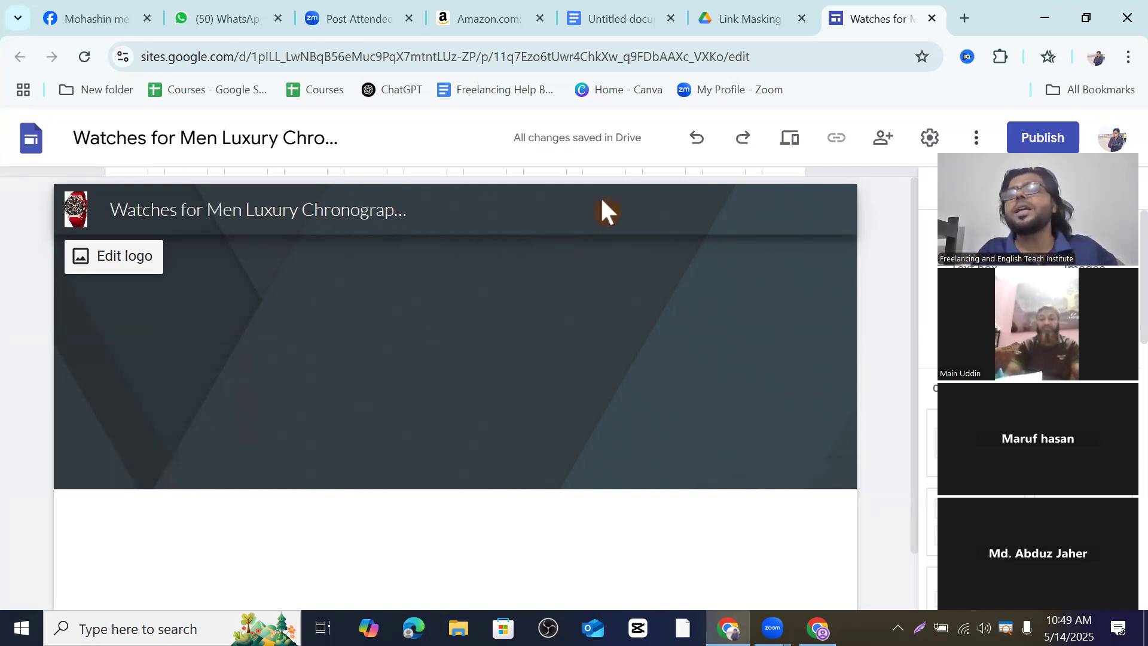
Search Google Images for "click here button png" in a new browser tab.
{"action": "left_click", "coordinate": [964, 19]}
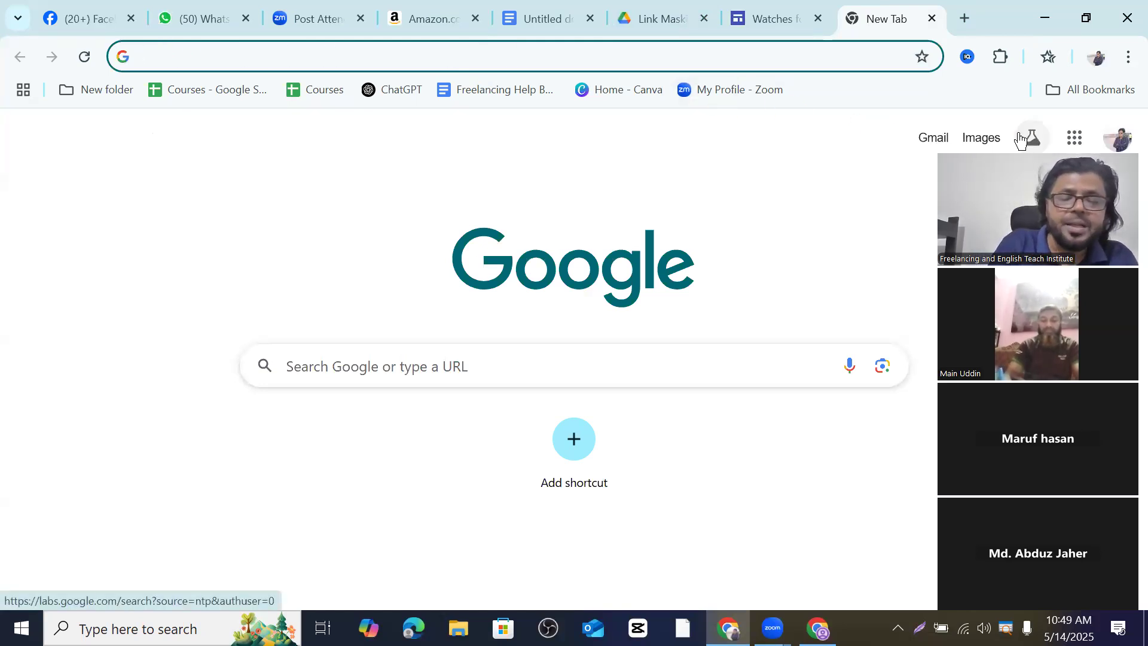
{"action": "type", "text": "Cli"}
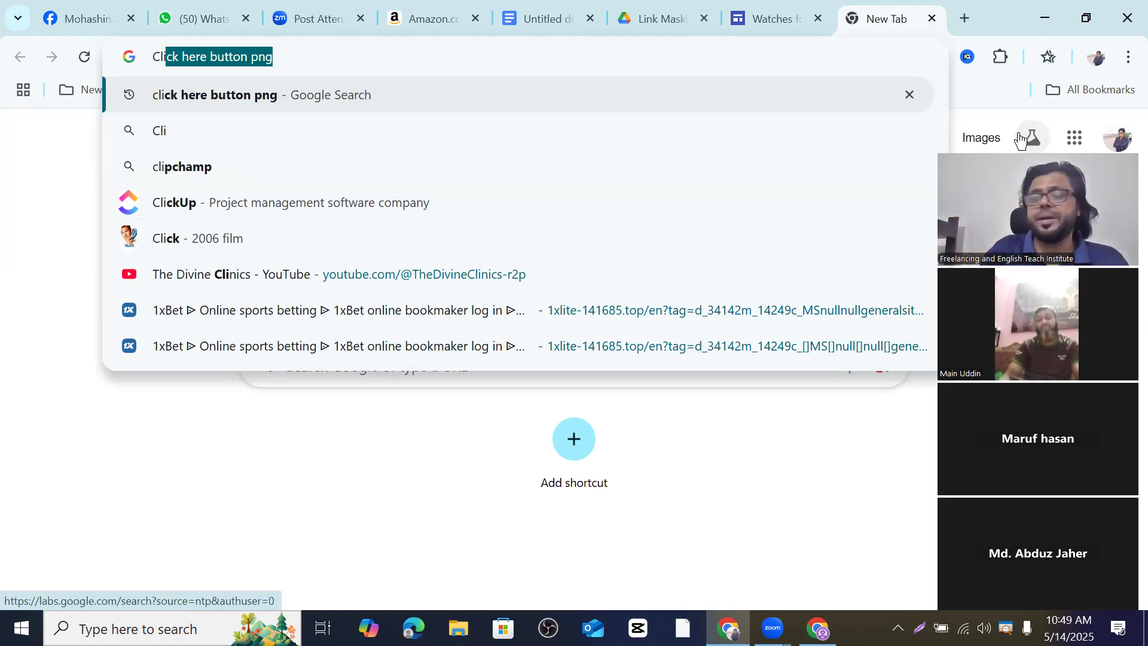
{"action": "key", "text": "Return"}
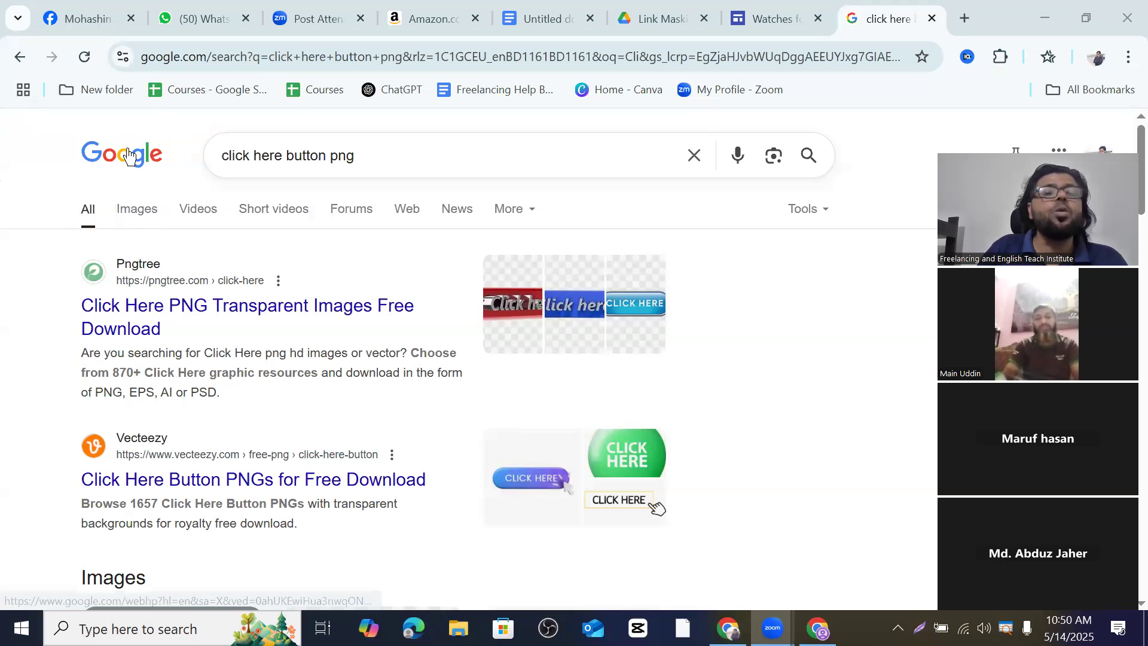
{"action": "left_click", "coordinate": [137, 216]}
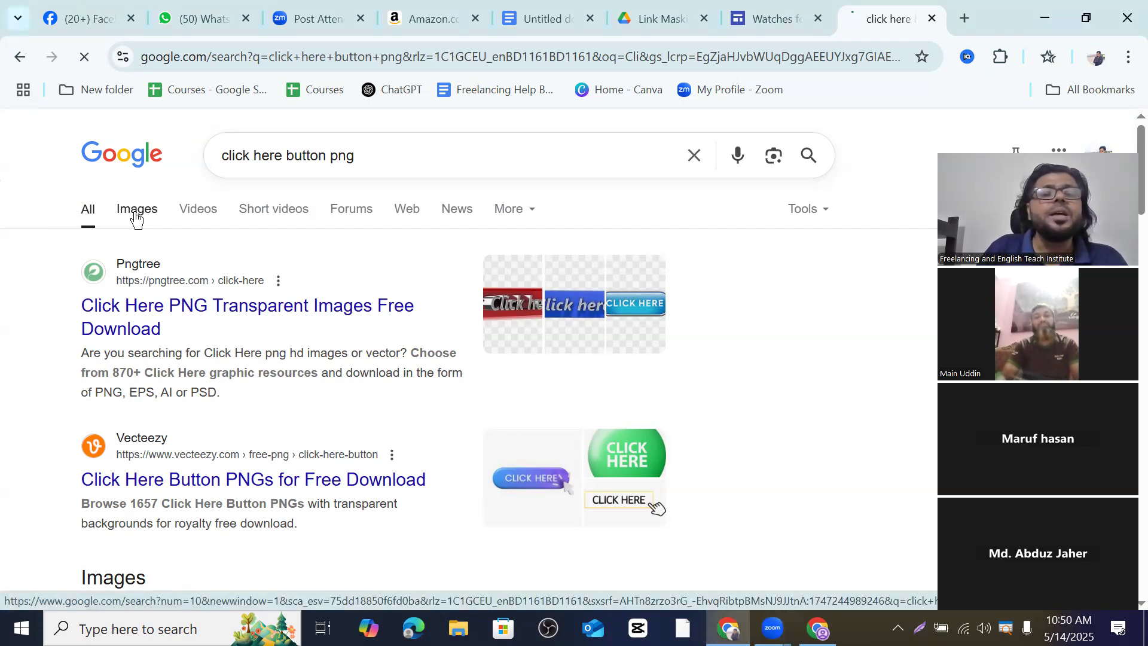
Look through the image results for a suitable Click Here button design.
{"action": "scroll", "coordinate": [598, 547], "scroll_direction": "down", "scroll_amount": 15}
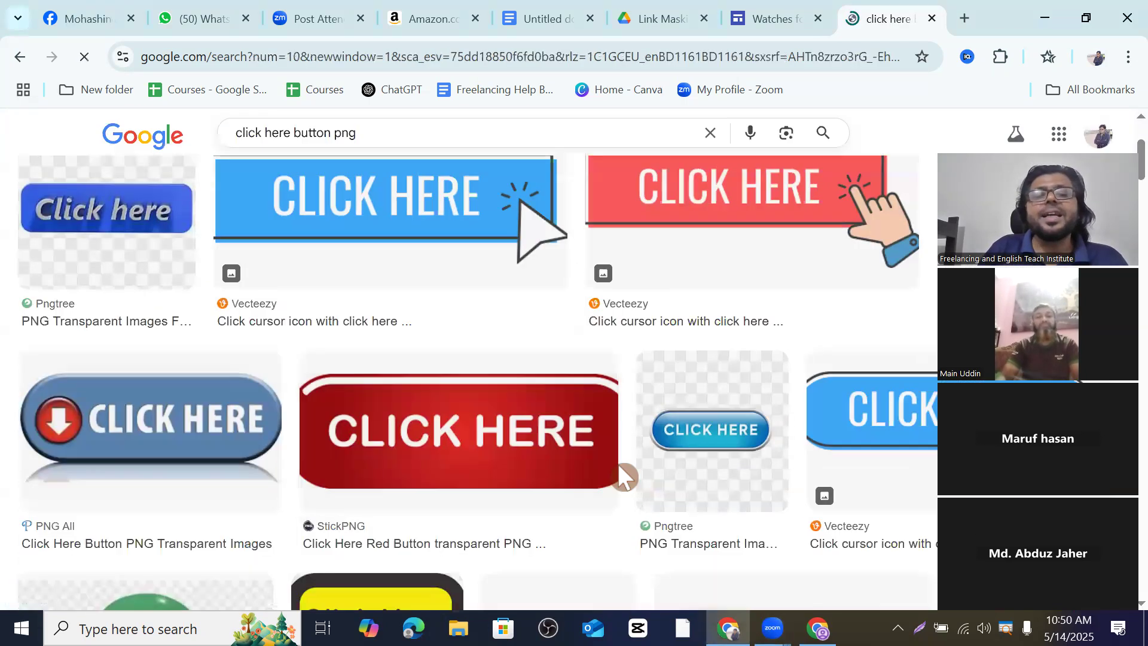
{"action": "scroll", "coordinate": [517, 424], "scroll_direction": "down", "scroll_amount": 10}
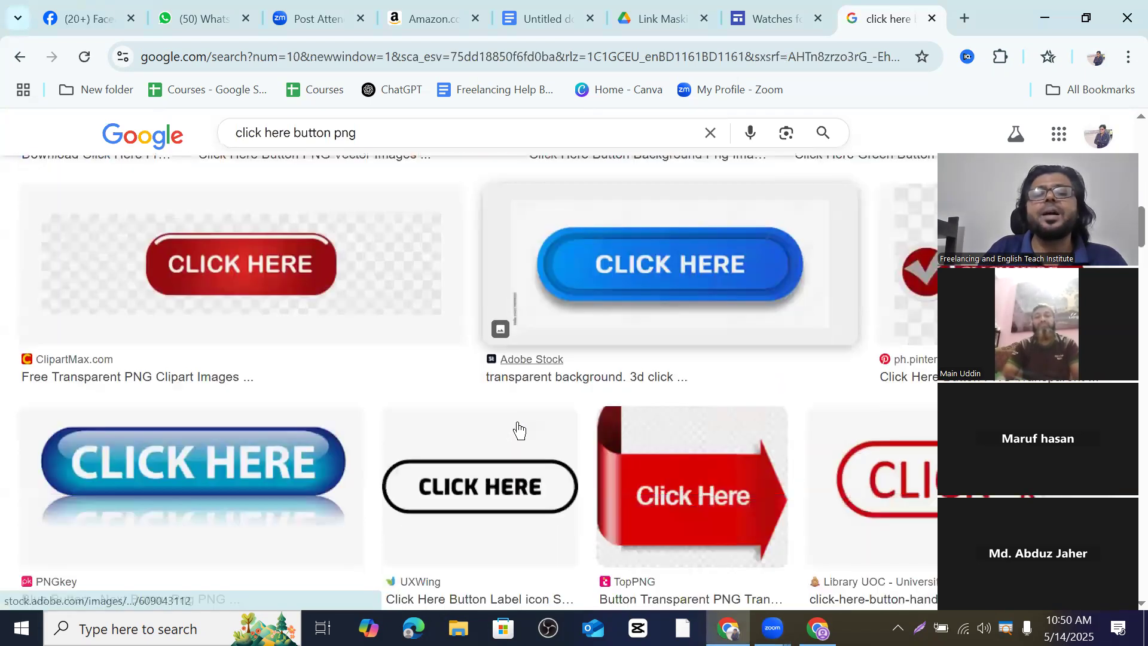
{"action": "scroll", "coordinate": [603, 415], "scroll_direction": "down", "scroll_amount": 5}
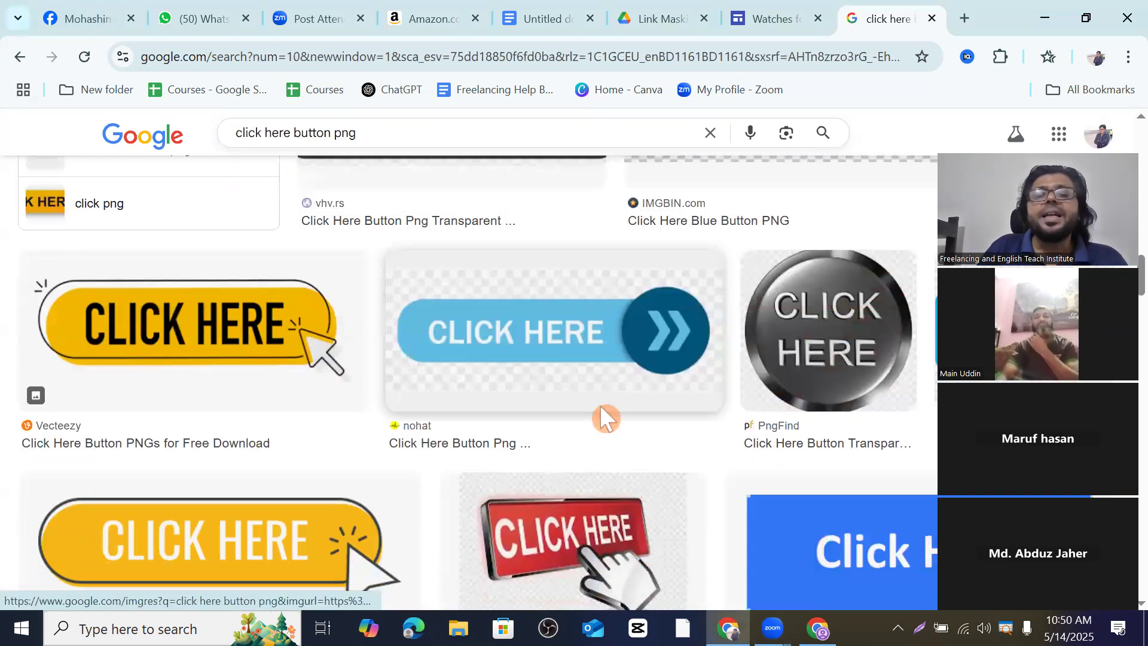
{"action": "scroll", "coordinate": [640, 379], "scroll_direction": "up", "scroll_amount": 10}
{"action": "scroll", "coordinate": [644, 362], "scroll_direction": "up", "scroll_amount": 5}
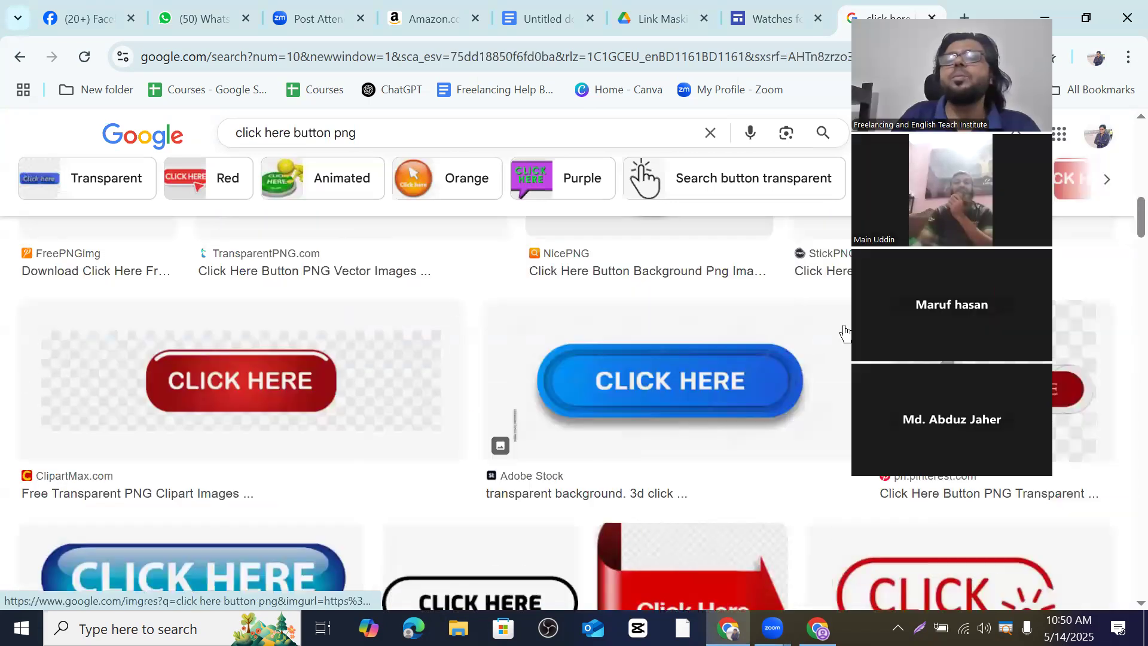
{"action": "scroll", "coordinate": [665, 425], "scroll_direction": "down", "scroll_amount": 5}
{"action": "scroll", "coordinate": [572, 522], "scroll_direction": "up", "scroll_amount": 2}
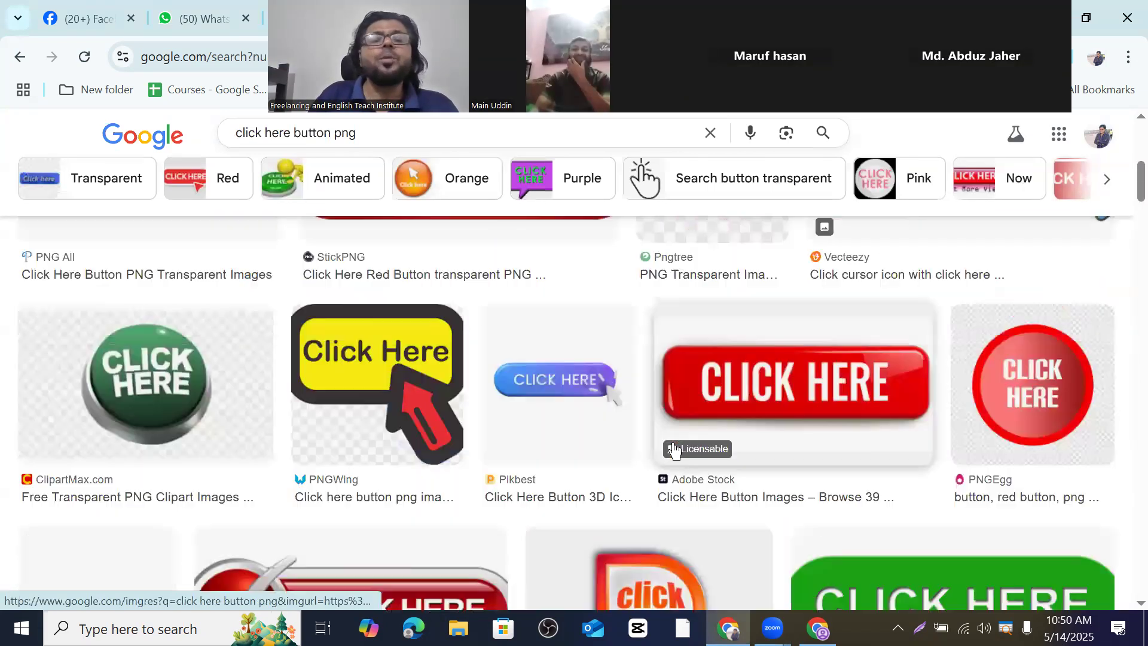
{"action": "scroll", "coordinate": [574, 525], "scroll_direction": "up", "scroll_amount": 3}
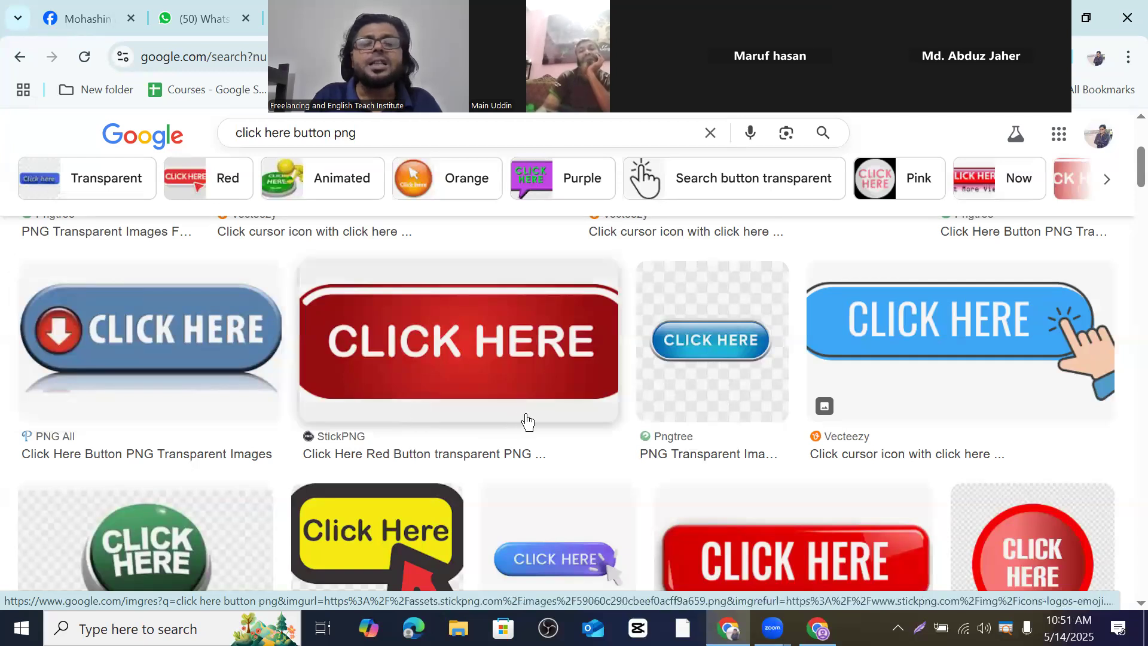
{"action": "scroll", "coordinate": [535, 412], "scroll_direction": "down", "scroll_amount": 3}
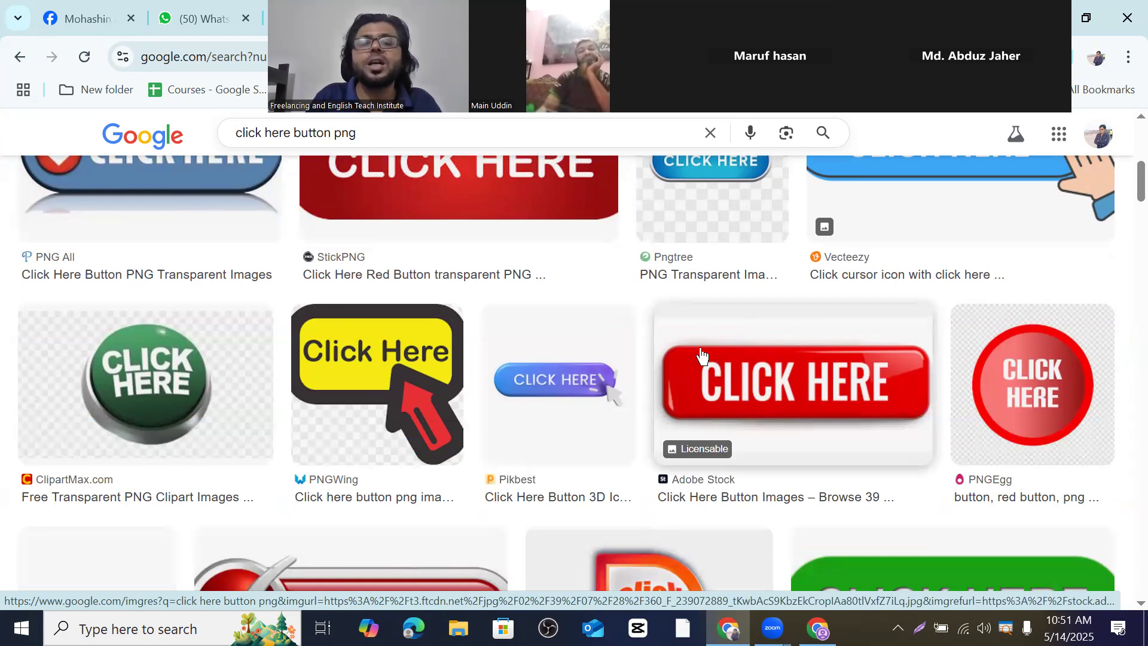
{"action": "scroll", "coordinate": [179, 287], "scroll_direction": "down", "scroll_amount": 1}
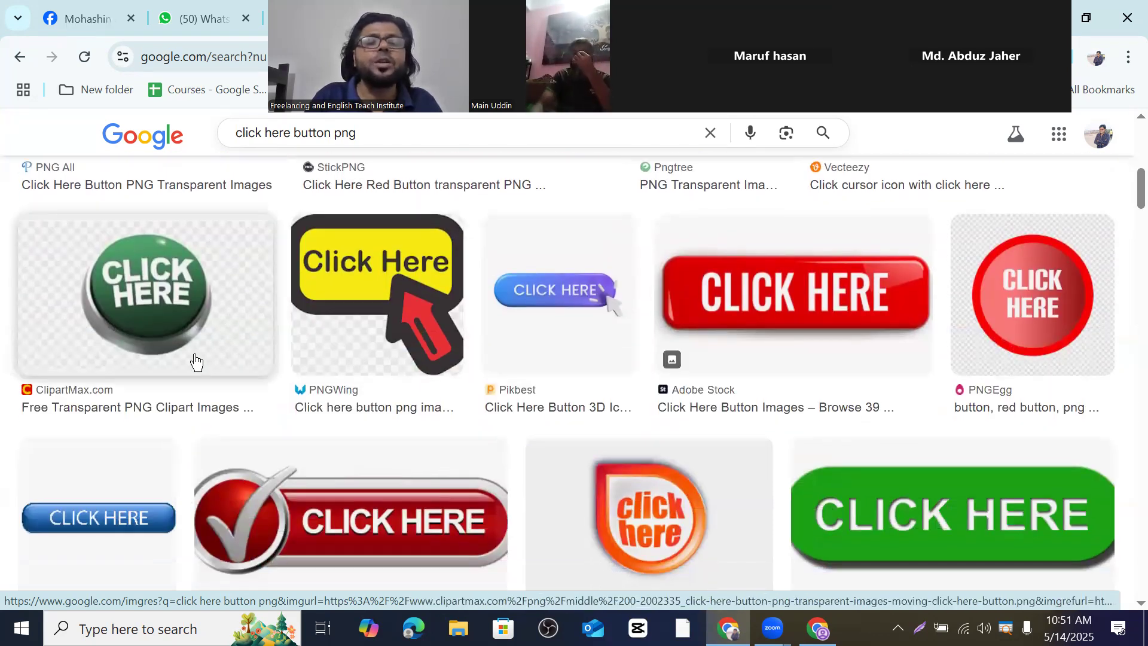
{"action": "scroll", "coordinate": [512, 382], "scroll_direction": "down", "scroll_amount": 3}
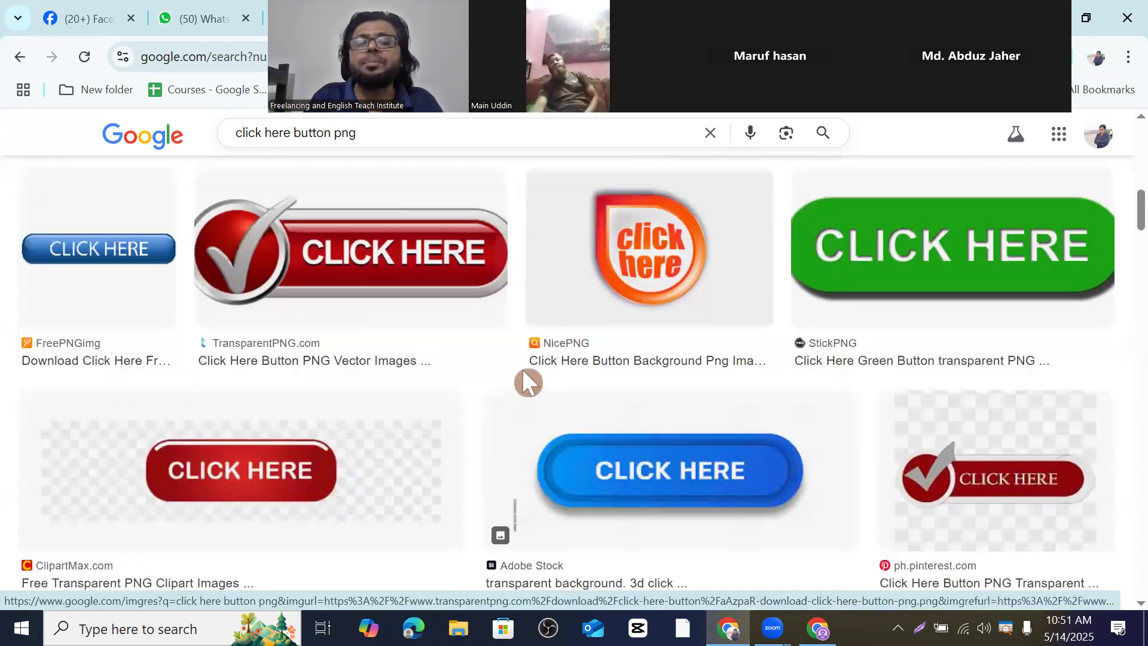
{"action": "scroll", "coordinate": [526, 374], "scroll_direction": "down", "scroll_amount": 1}
{"action": "scroll", "coordinate": [573, 353], "scroll_direction": "down", "scroll_amount": 4}
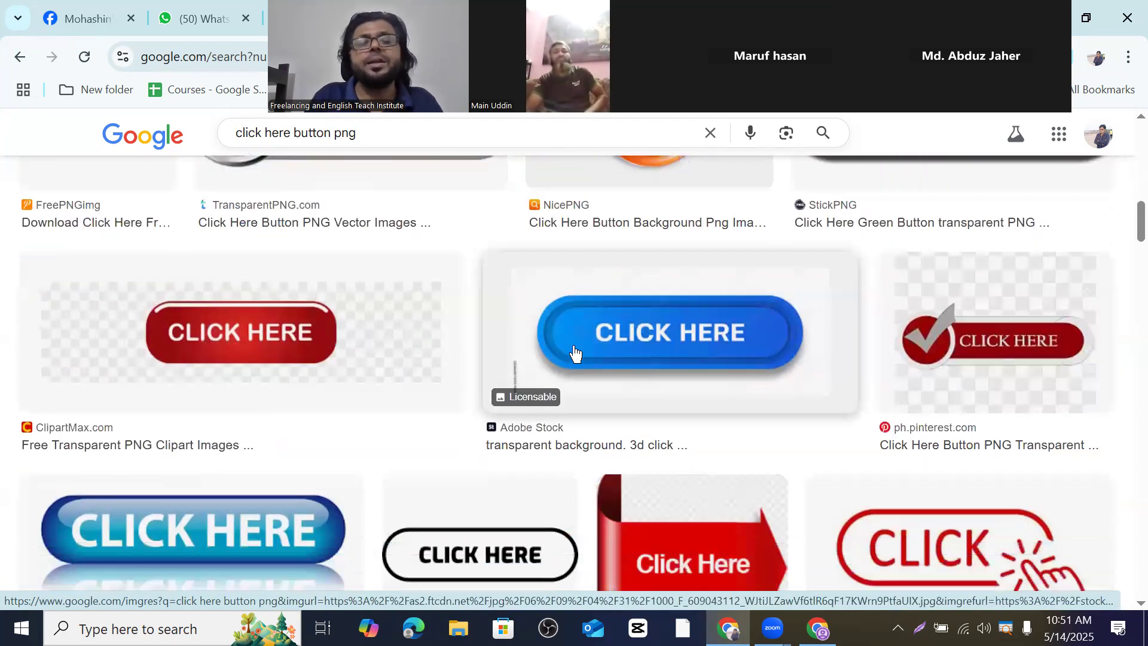
{"action": "scroll", "coordinate": [613, 342], "scroll_direction": "down", "scroll_amount": 6}
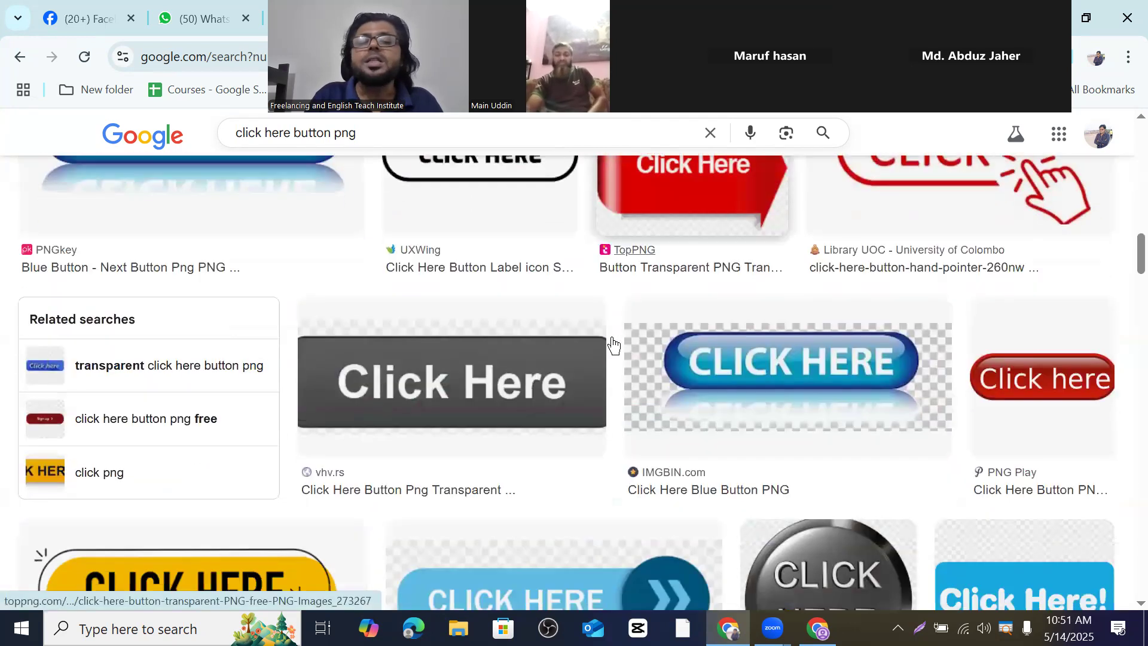
{"action": "scroll", "coordinate": [612, 336], "scroll_direction": "down", "scroll_amount": 6}
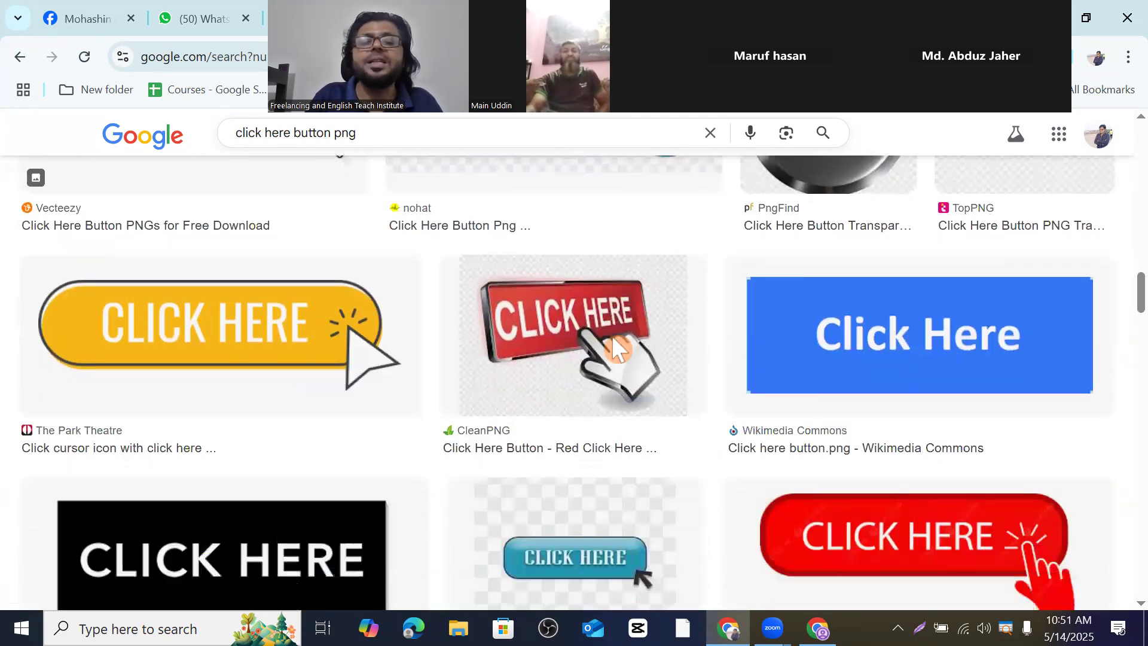
{"action": "scroll", "coordinate": [613, 341], "scroll_direction": "down", "scroll_amount": 5}
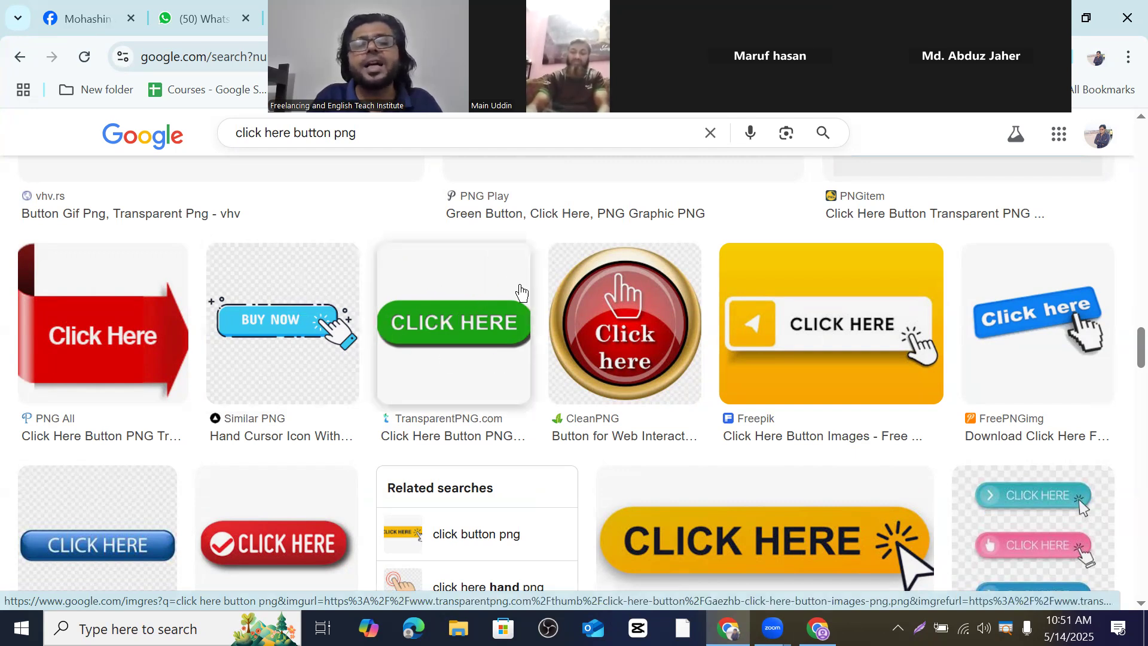
Preview the green Click Here button image from TransparentPNG.com, close the preview and continue browsing the image results.
{"action": "left_click", "coordinate": [440, 325]}
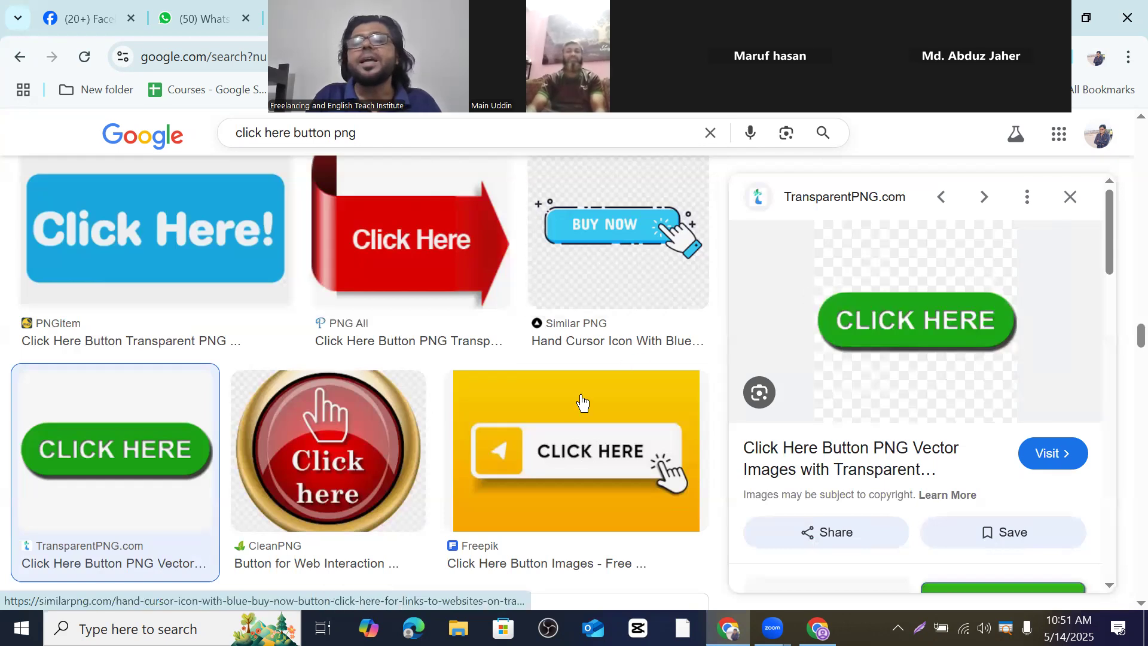
{"action": "scroll", "coordinate": [584, 407], "scroll_direction": "up", "scroll_amount": 5}
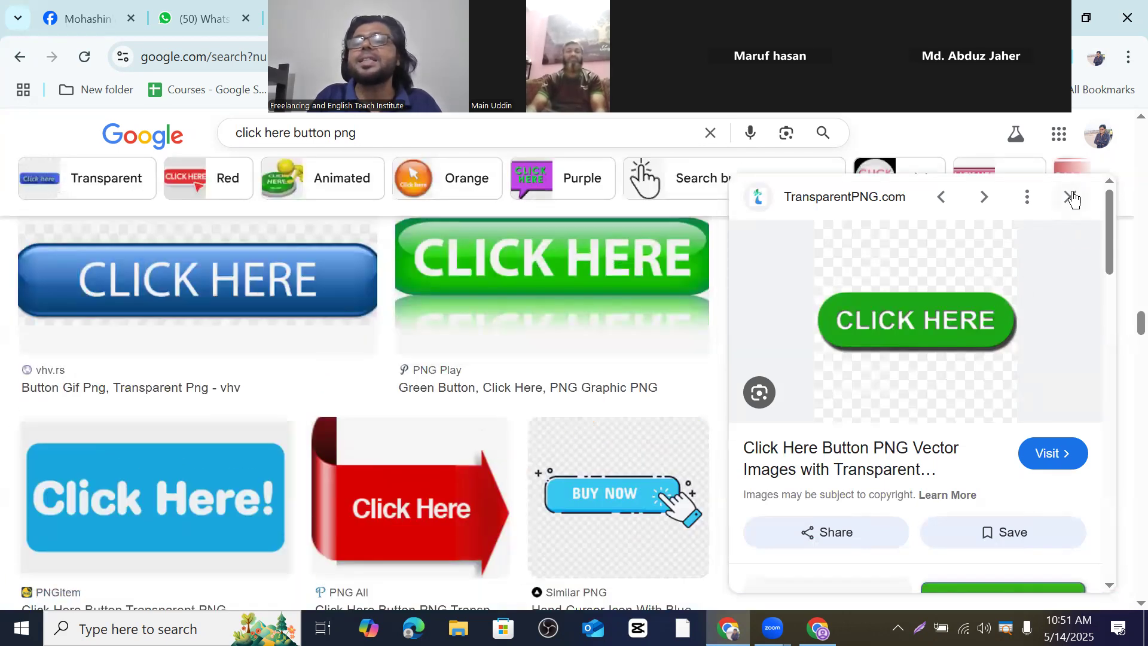
{"action": "left_click", "coordinate": [1070, 197]}
{"action": "scroll", "coordinate": [598, 359], "scroll_direction": "down", "scroll_amount": 3}
{"action": "scroll", "coordinate": [572, 348], "scroll_direction": "down", "scroll_amount": 3}
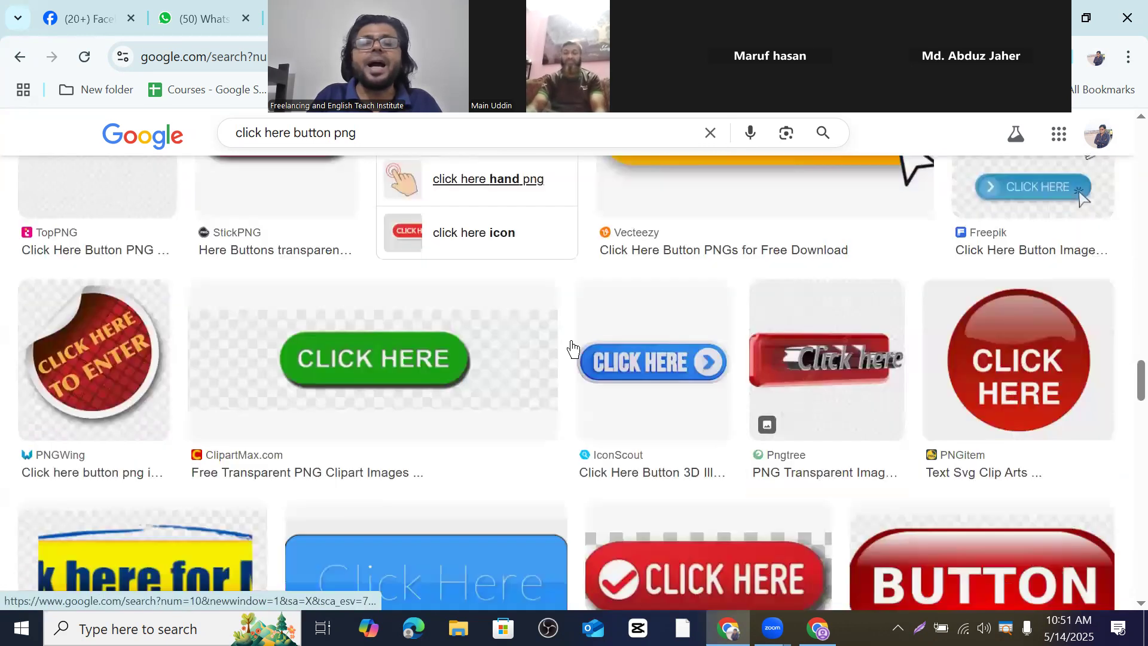
Go back through the image results, preview the blue Click Here button from Wikimedia Commons and close the preview.
{"action": "scroll", "coordinate": [600, 321], "scroll_direction": "up", "scroll_amount": 7}
{"action": "scroll", "coordinate": [608, 326], "scroll_direction": "up", "scroll_amount": 8}
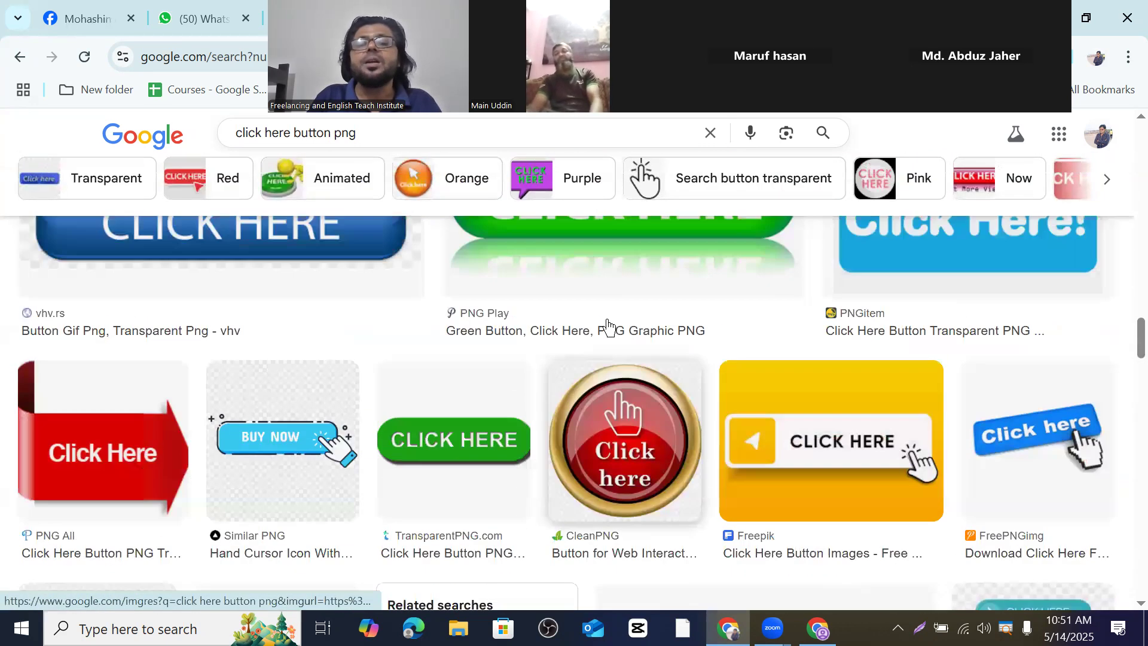
{"action": "scroll", "coordinate": [801, 347], "scroll_direction": "up", "scroll_amount": 5}
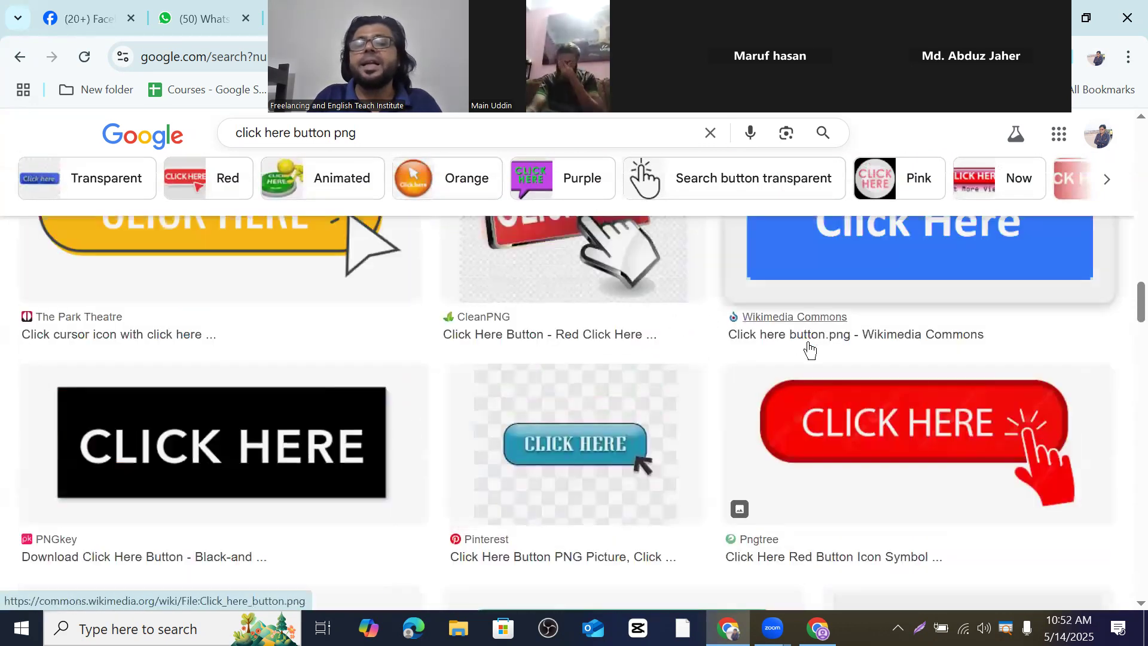
{"action": "scroll", "coordinate": [798, 357], "scroll_direction": "down", "scroll_amount": 2}
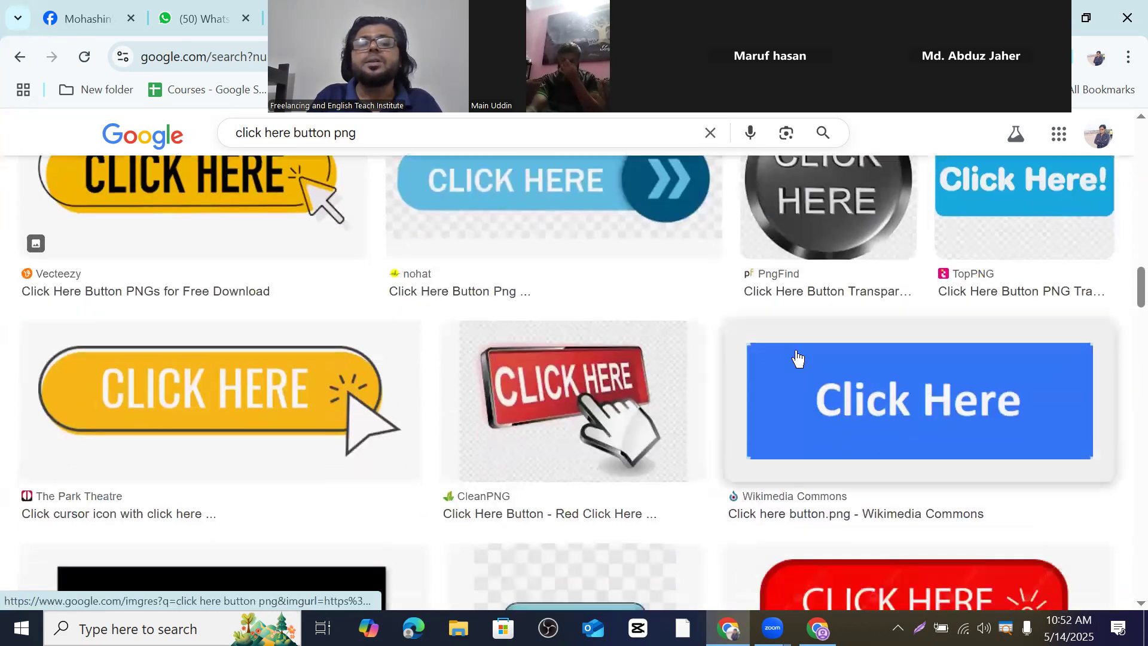
{"action": "left_click", "coordinate": [929, 407]}
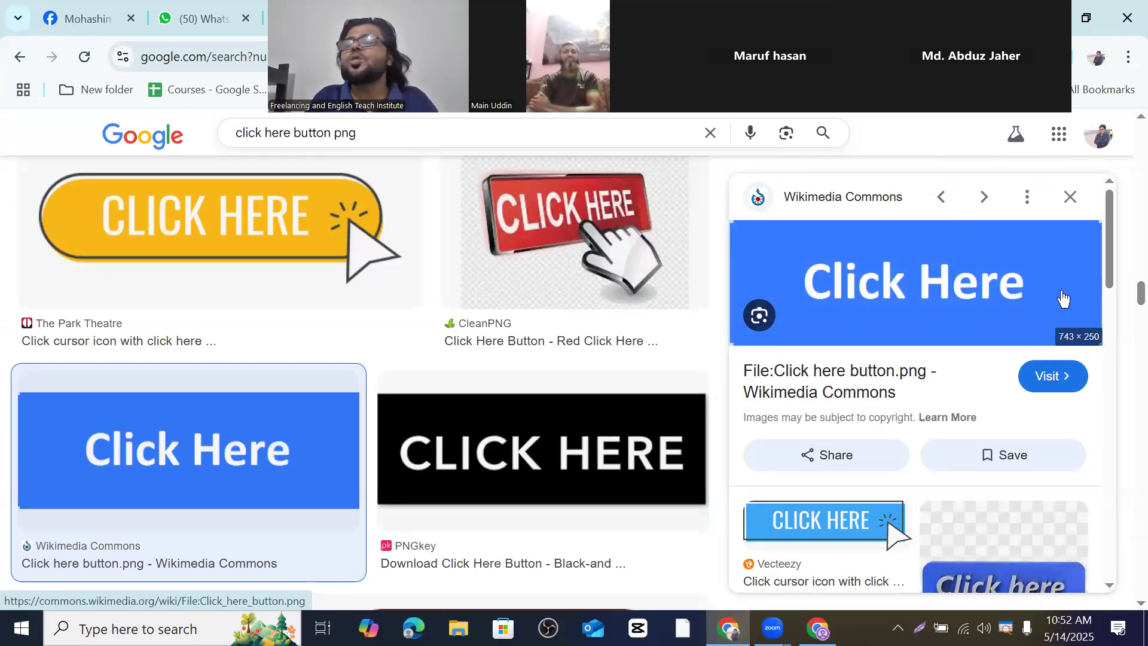
{"action": "left_click", "coordinate": [1070, 202]}
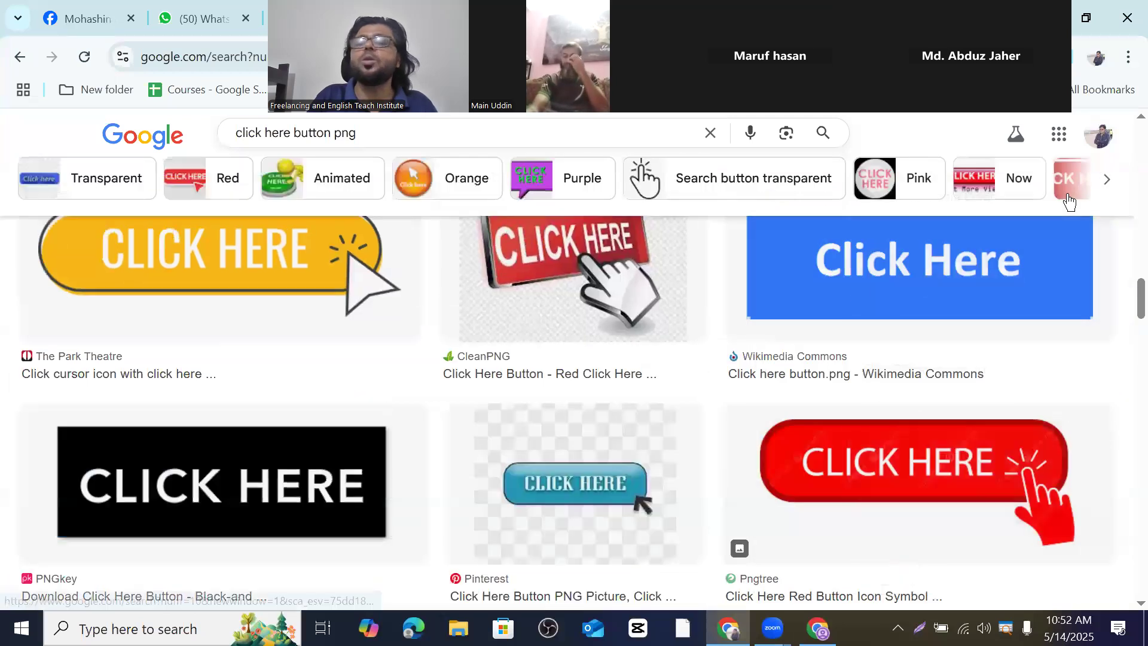
Browse further down the image results and compare the Click Here button designs.
{"action": "scroll", "coordinate": [466, 395], "scroll_direction": "down", "scroll_amount": 3}
{"action": "scroll", "coordinate": [540, 353], "scroll_direction": "down", "scroll_amount": 10}
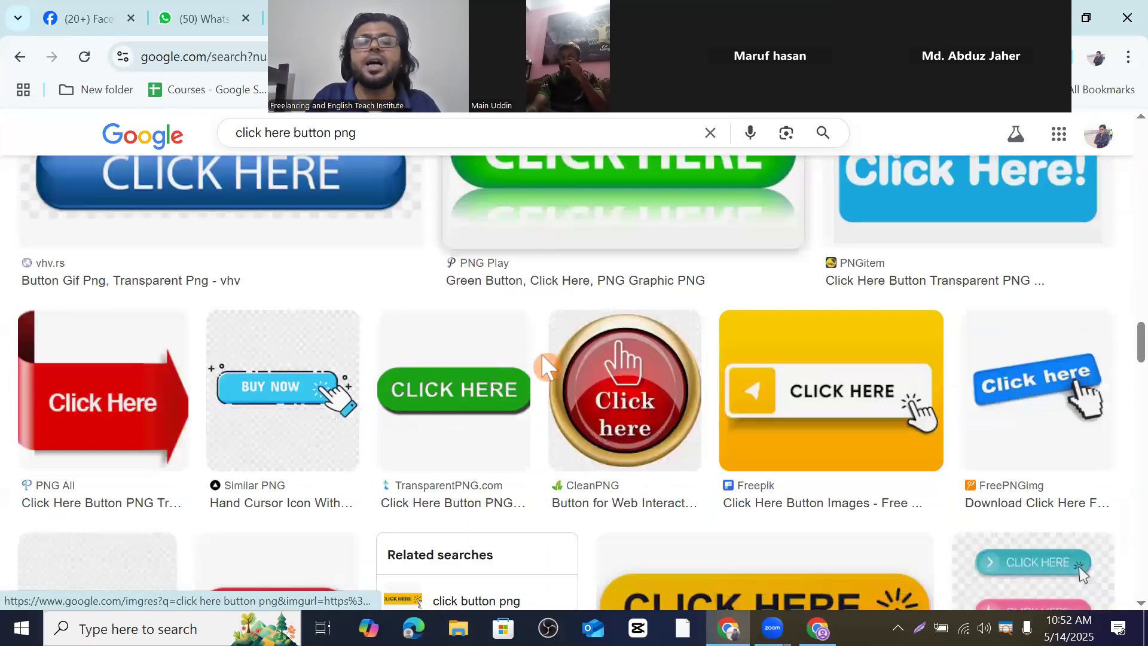
{"action": "scroll", "coordinate": [556, 358], "scroll_direction": "down", "scroll_amount": 10}
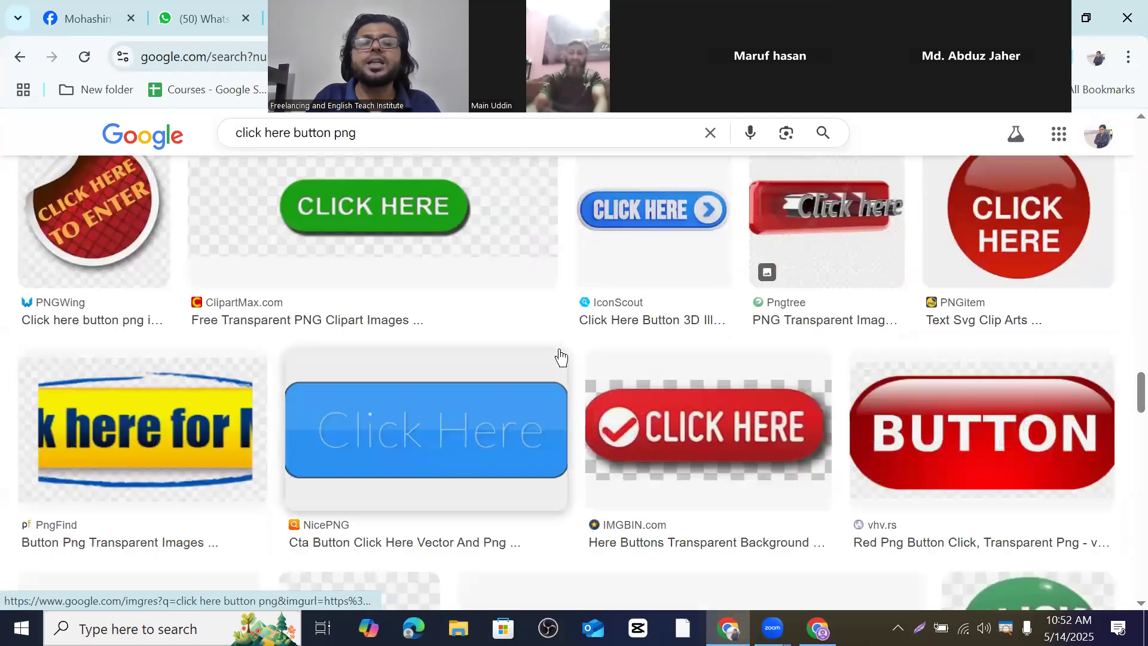
{"action": "scroll", "coordinate": [589, 344], "scroll_direction": "down", "scroll_amount": 10}
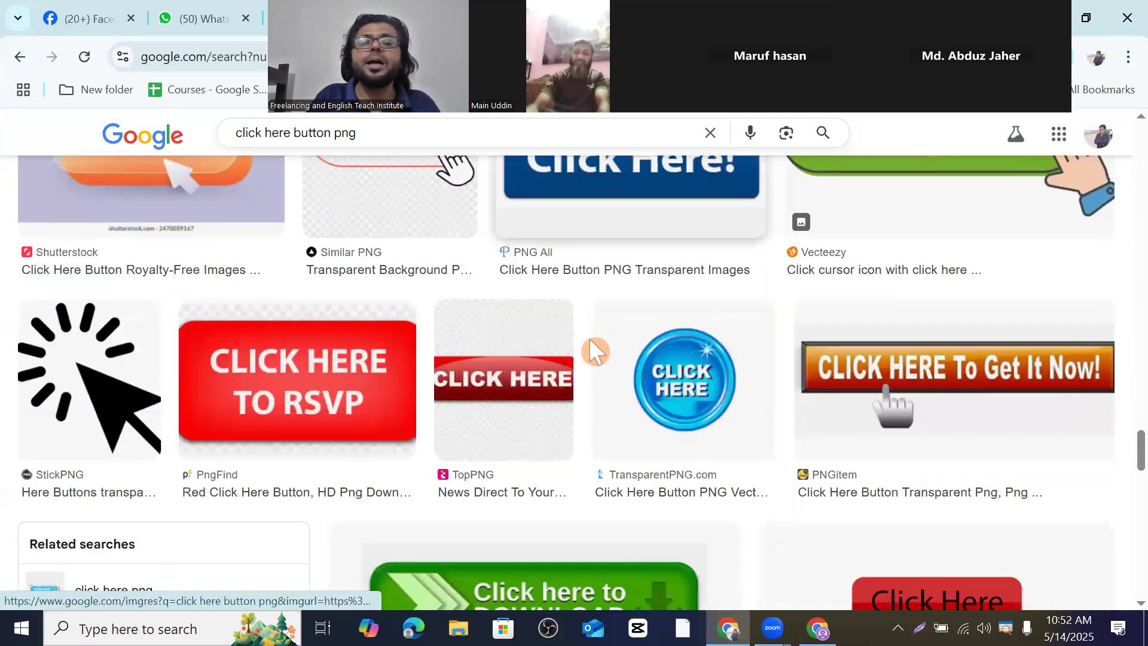
{"action": "scroll", "coordinate": [578, 353], "scroll_direction": "down", "scroll_amount": 5}
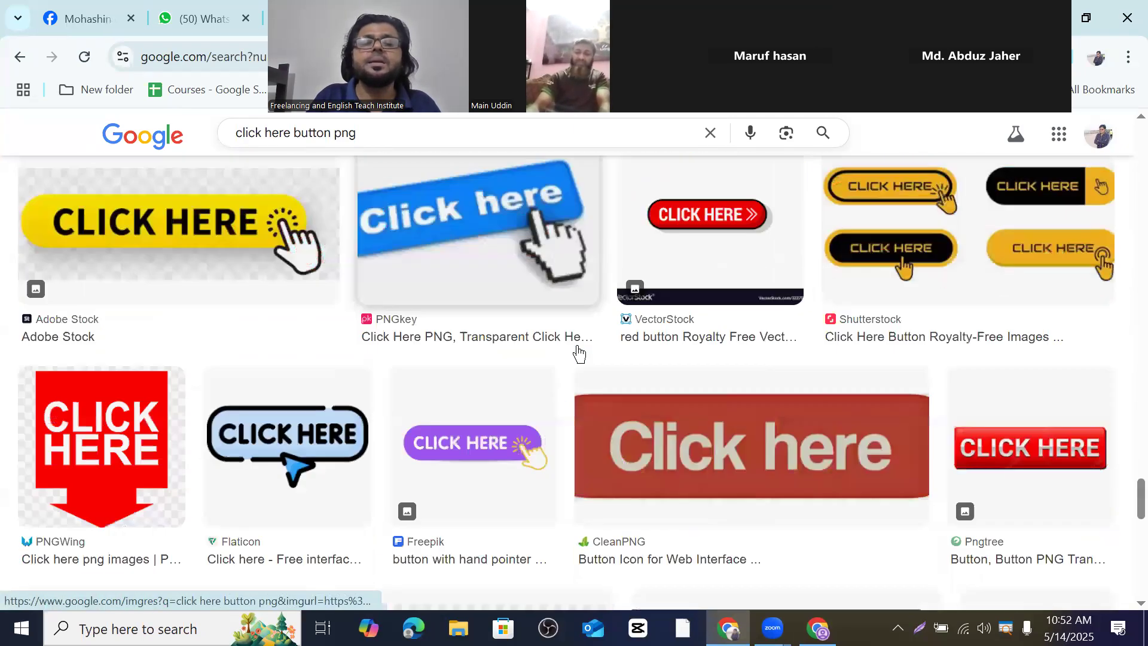
{"action": "scroll", "coordinate": [619, 339], "scroll_direction": "down", "scroll_amount": 3}
{"action": "scroll", "coordinate": [620, 340], "scroll_direction": "down", "scroll_amount": 9}
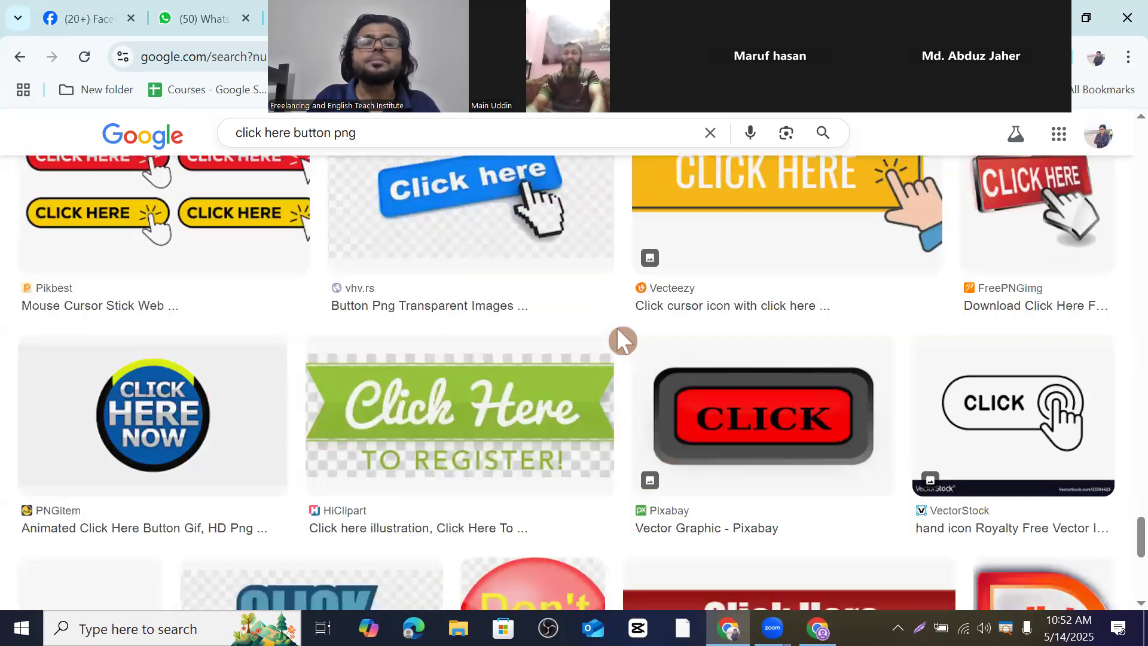
{"action": "scroll", "coordinate": [620, 340], "scroll_direction": "down", "scroll_amount": 2}
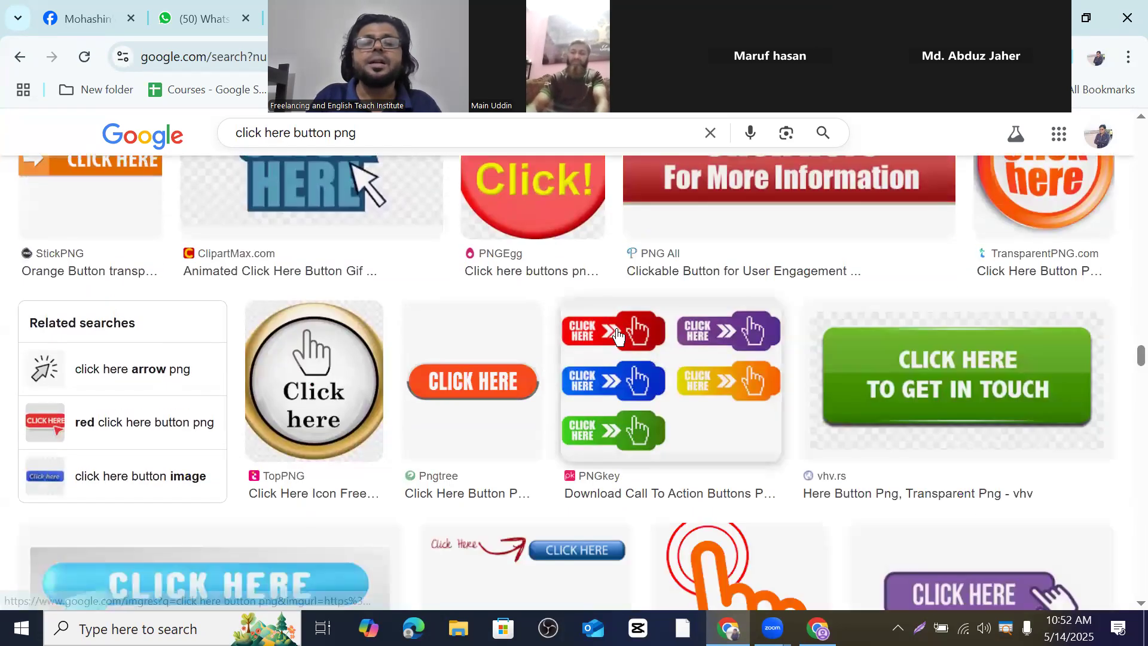
{"action": "scroll", "coordinate": [618, 340], "scroll_direction": "up", "scroll_amount": 12}
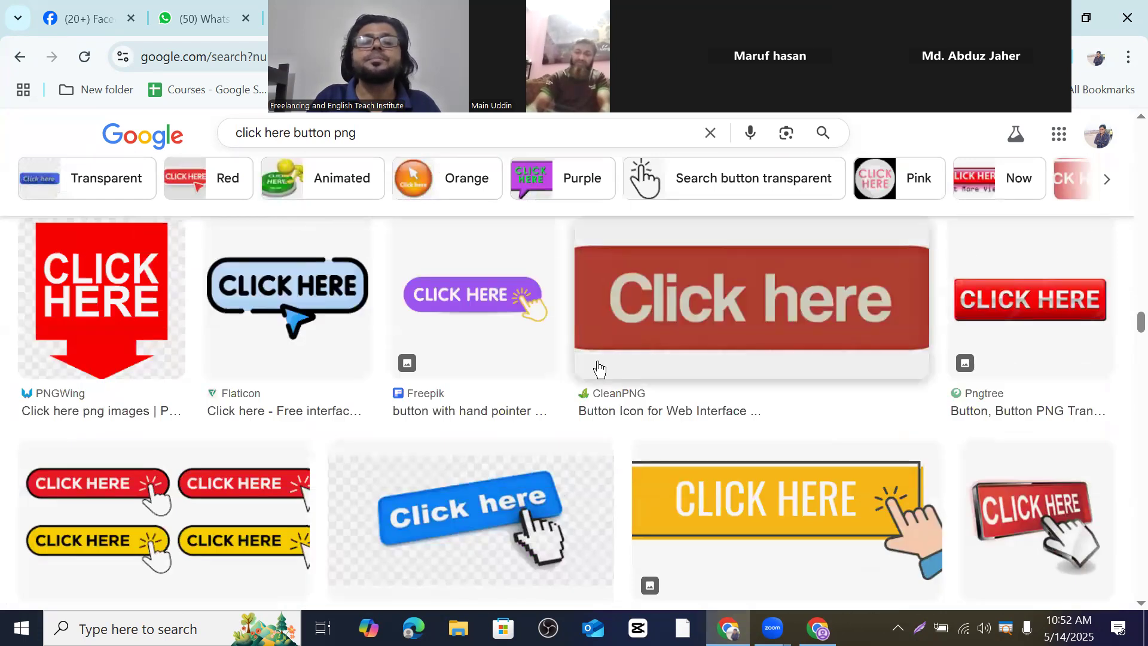
{"action": "scroll", "coordinate": [599, 369], "scroll_direction": "down", "scroll_amount": 10}
{"action": "scroll", "coordinate": [599, 369], "scroll_direction": "up", "scroll_amount": 2}
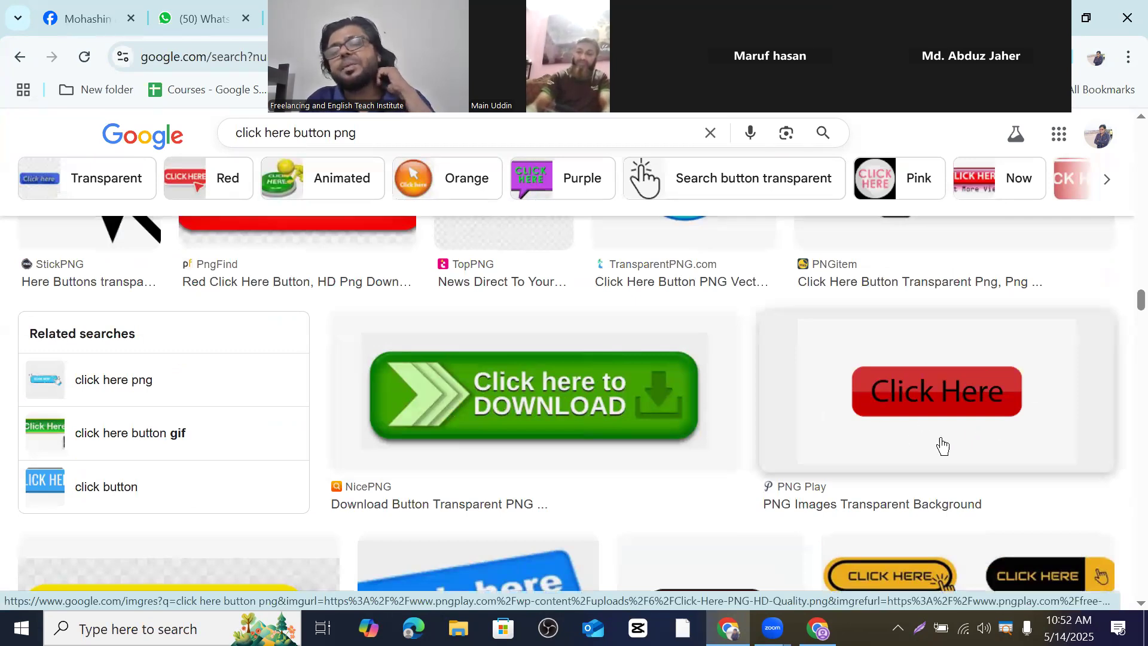
Save the red Click Here button image from PNG Play to Downloads as Click-Here-PNG-HD-Quality and close the image search tab.
{"action": "left_click", "coordinate": [943, 411]}
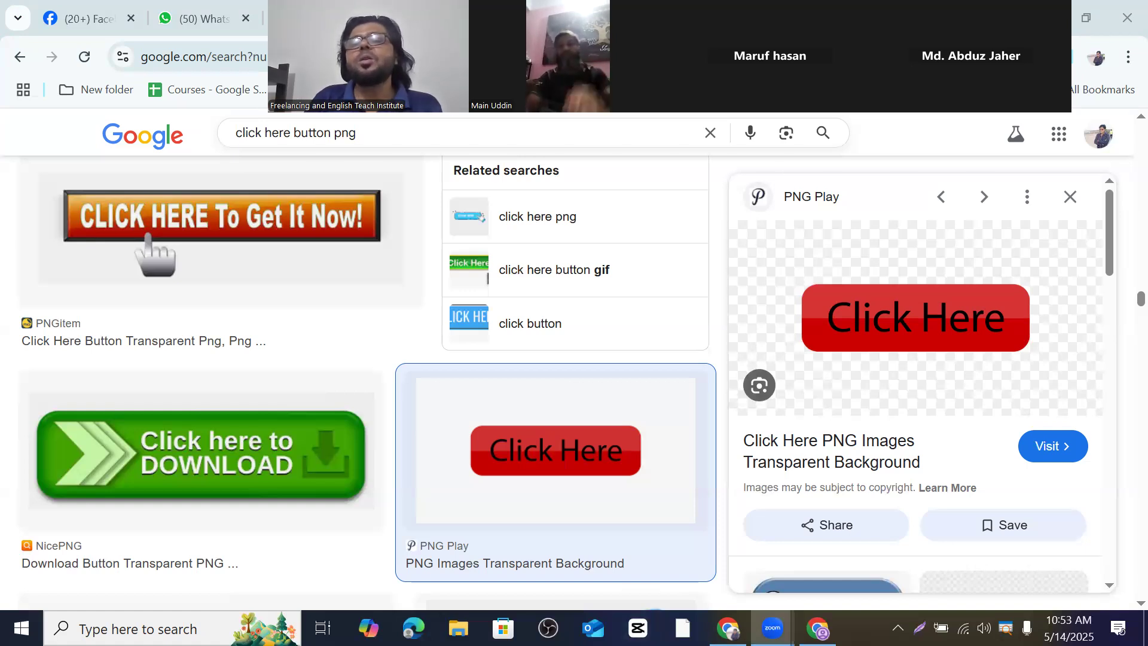
{"action": "left_click", "coordinate": [904, 310]}
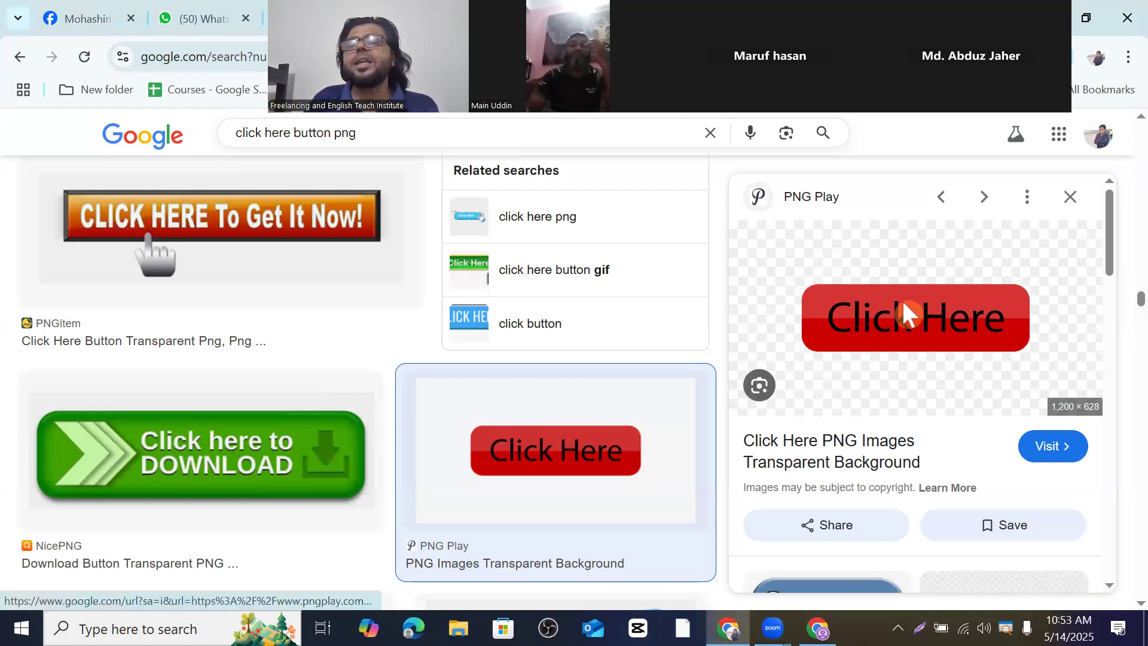
{"action": "right_click", "coordinate": [902, 299]}
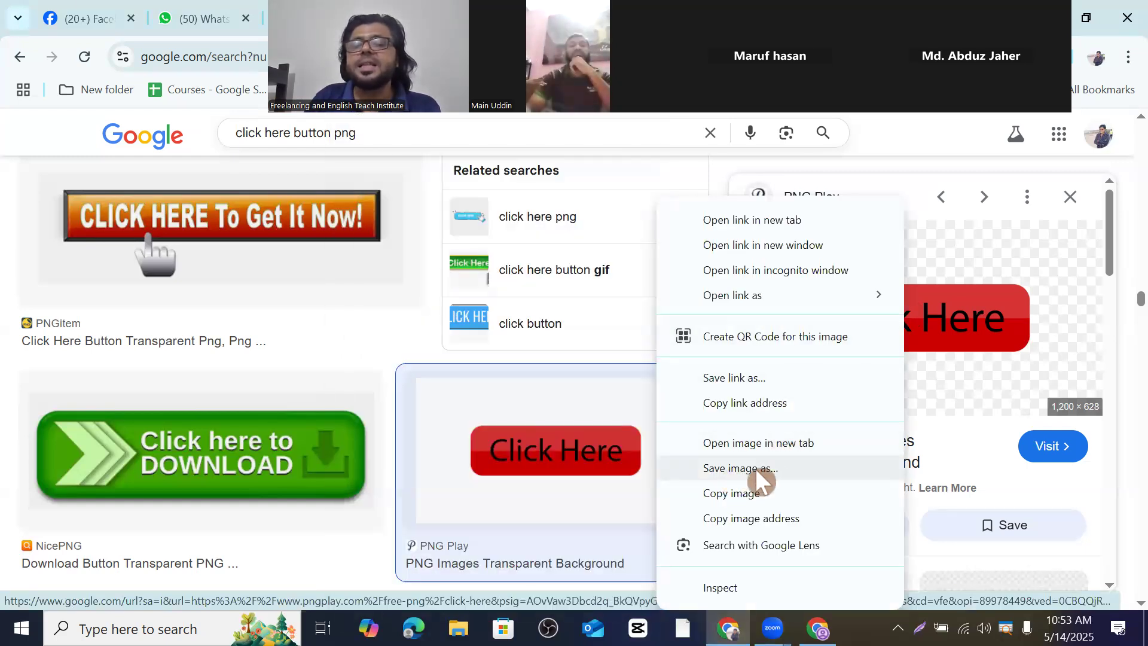
{"action": "left_click", "coordinate": [755, 468]}
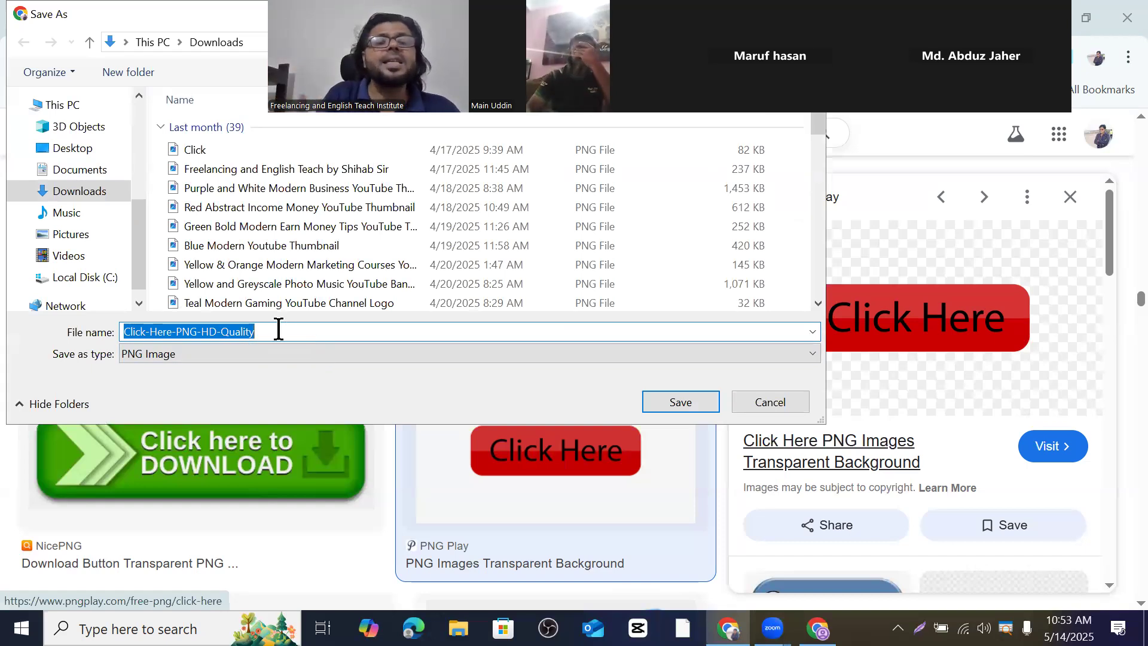
{"action": "left_click", "coordinate": [698, 402]}
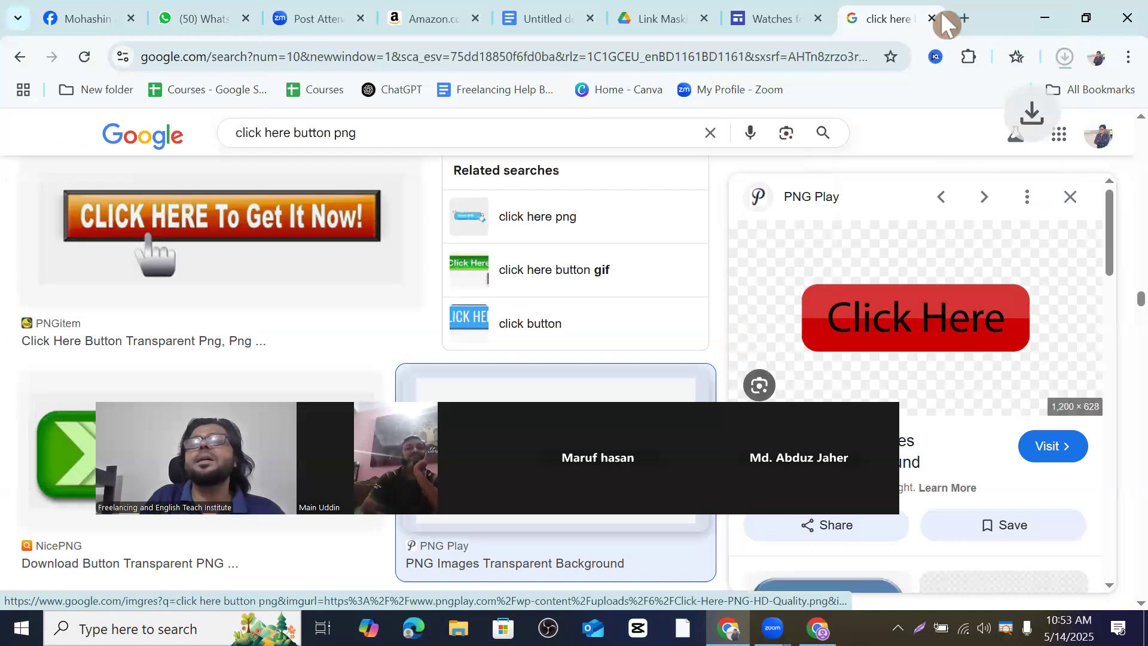
{"action": "left_click", "coordinate": [932, 19]}
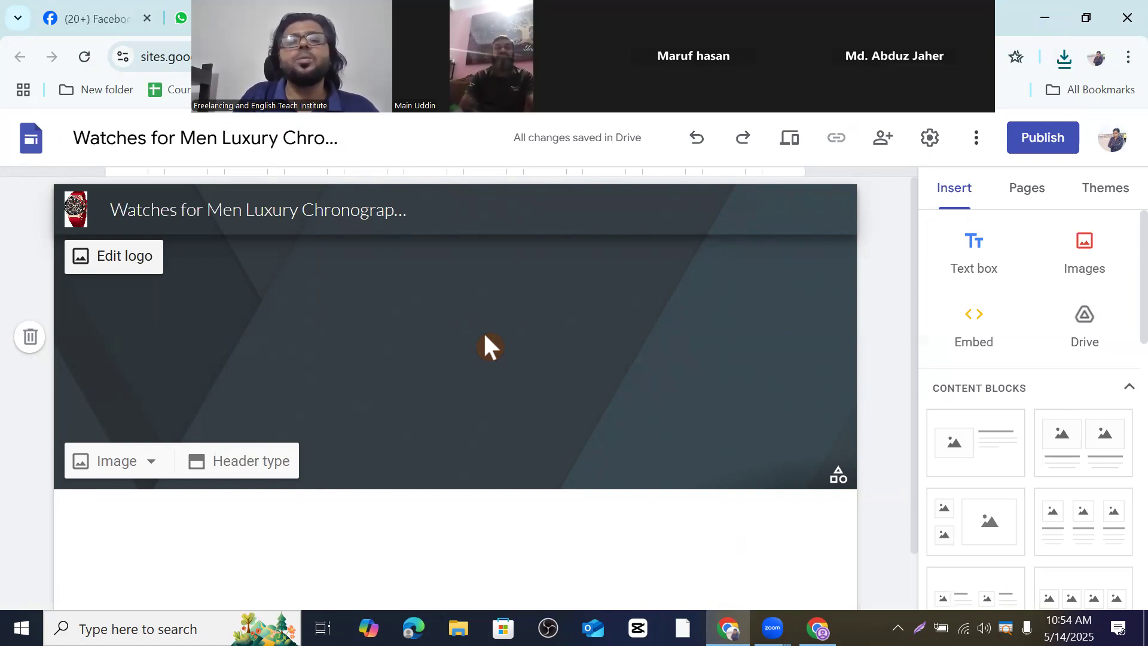
Upload the Click-Here-PNG-HD-Quality image from Downloads into the page header and widen it near the header's centre.
{"action": "double_click", "coordinate": [485, 336]}
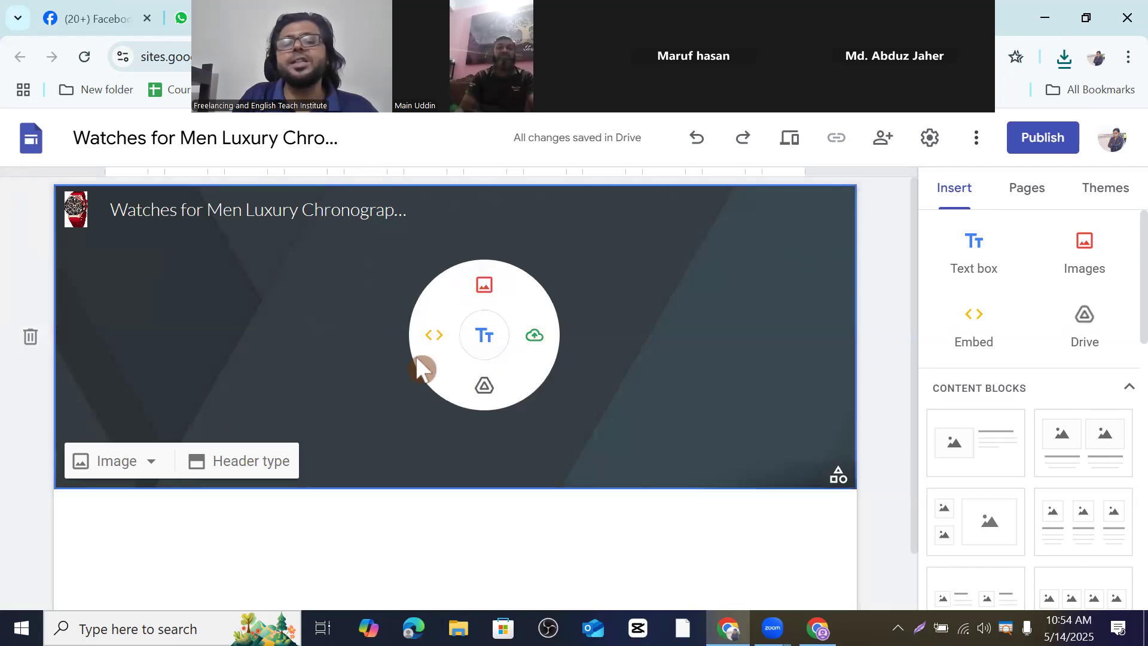
{"action": "left_click", "coordinate": [534, 341]}
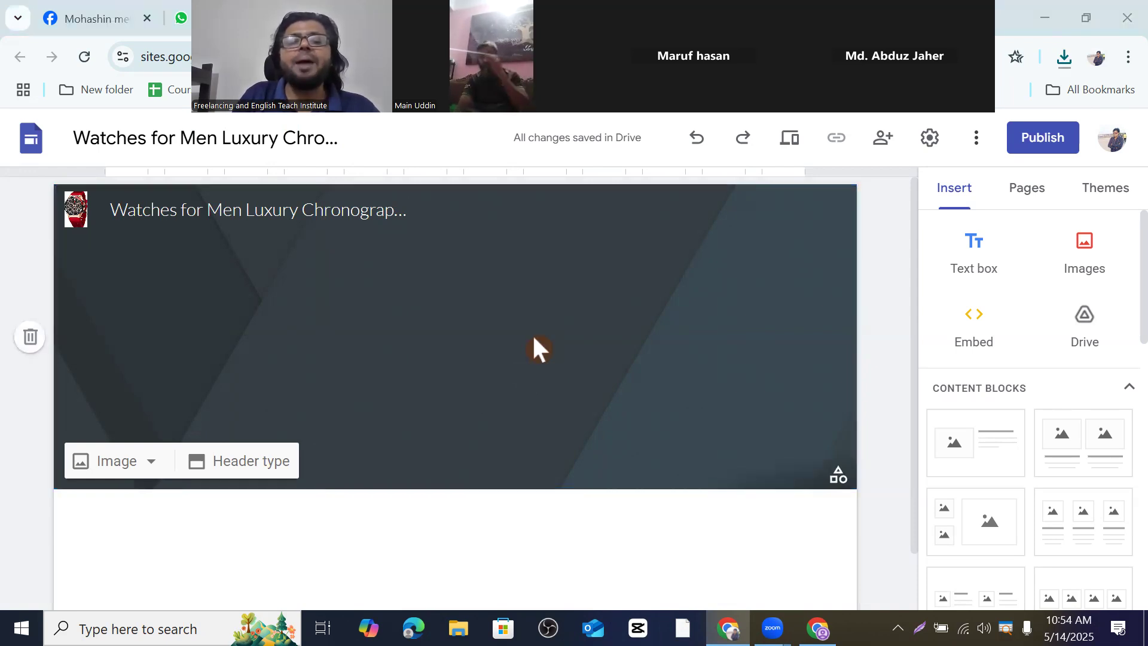
{"action": "scroll", "coordinate": [238, 296], "scroll_direction": "down", "scroll_amount": 10}
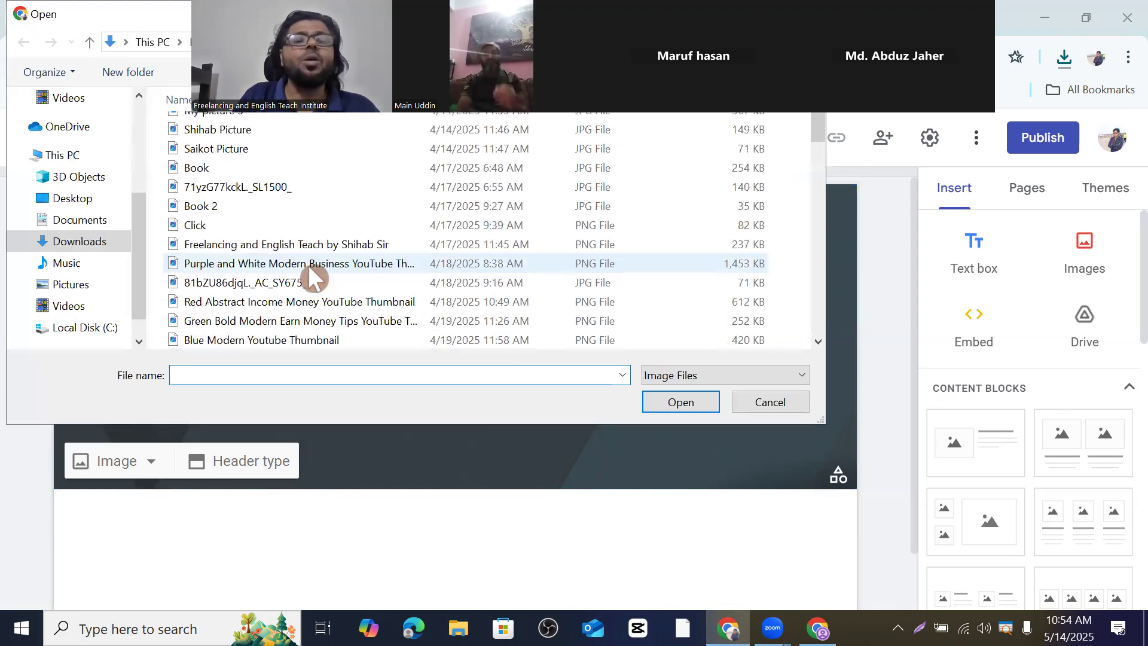
{"action": "scroll", "coordinate": [263, 272], "scroll_direction": "down", "scroll_amount": 8}
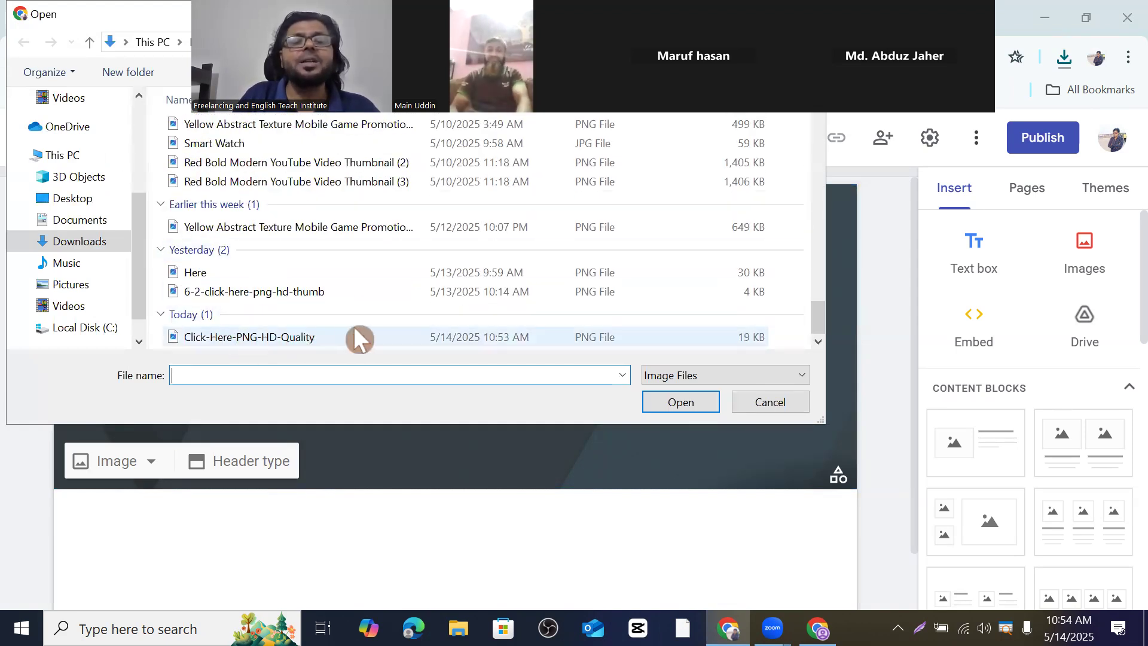
{"action": "left_click", "coordinate": [392, 338]}
{"action": "left_click", "coordinate": [687, 397]}
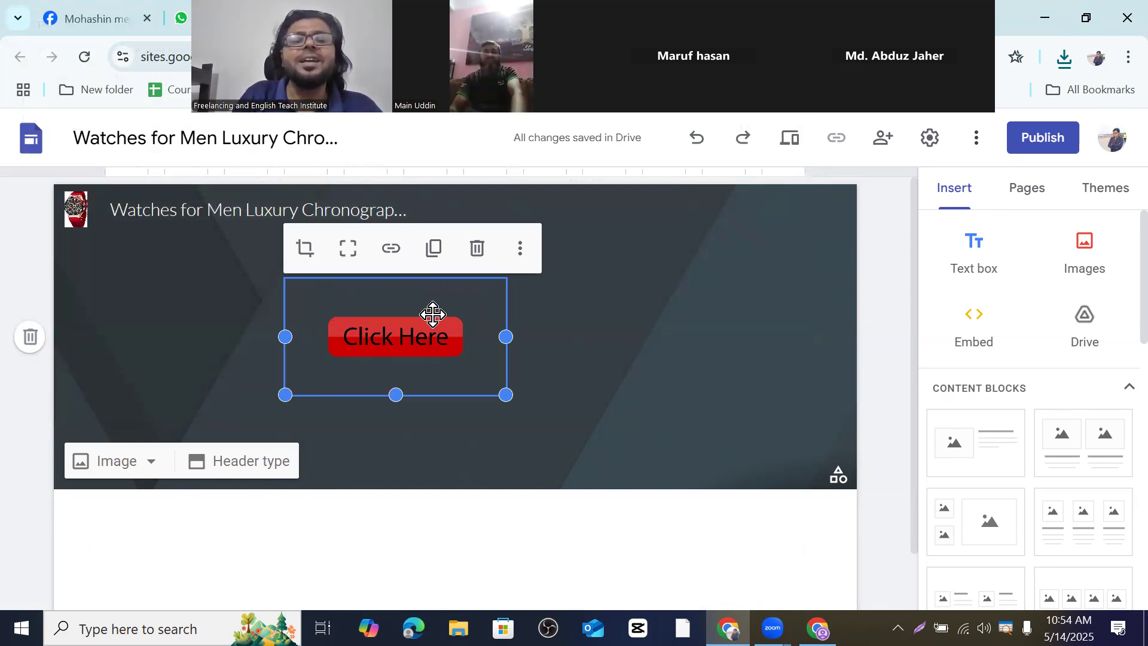
{"action": "left_click_drag", "start_coordinate": [504, 338], "coordinate": [626, 337]}
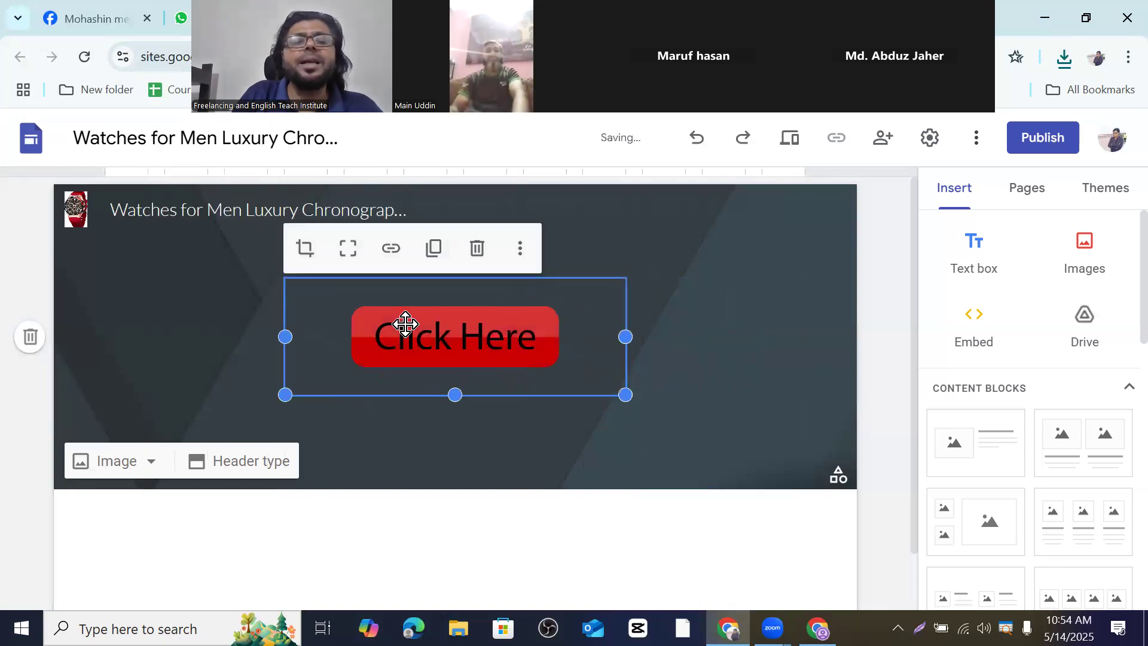
{"action": "left_click_drag", "start_coordinate": [285, 333], "coordinate": [345, 336]}
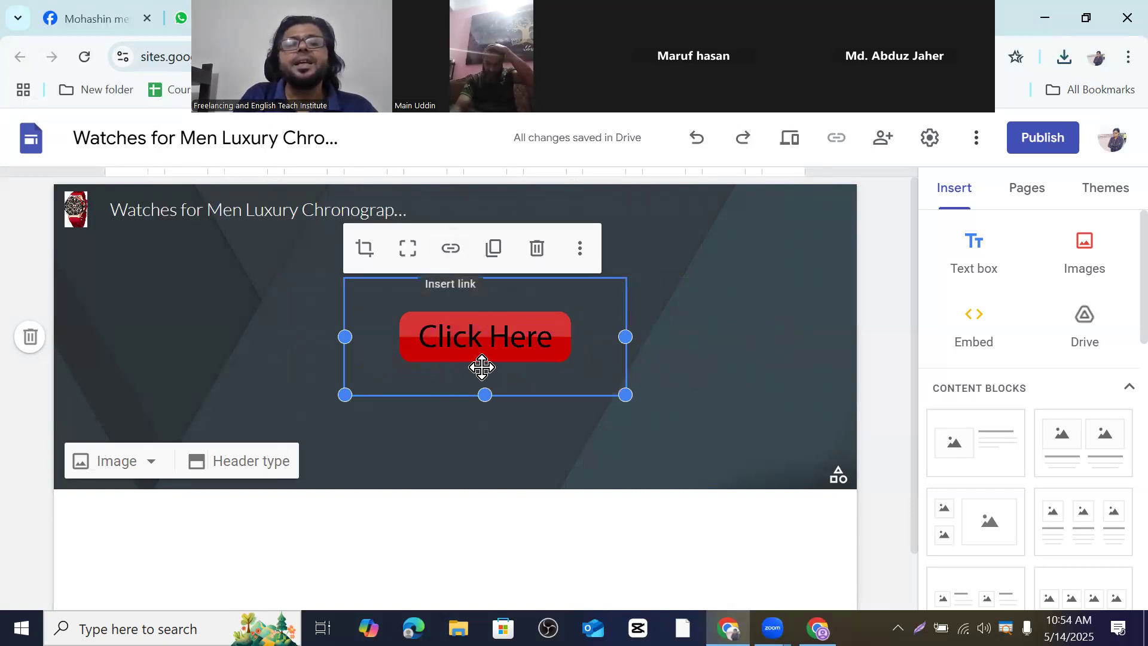
Start adding a link to the Click Here image, then copy the Buy Now link from the Google Docs watch document.
{"action": "left_click", "coordinate": [454, 245]}
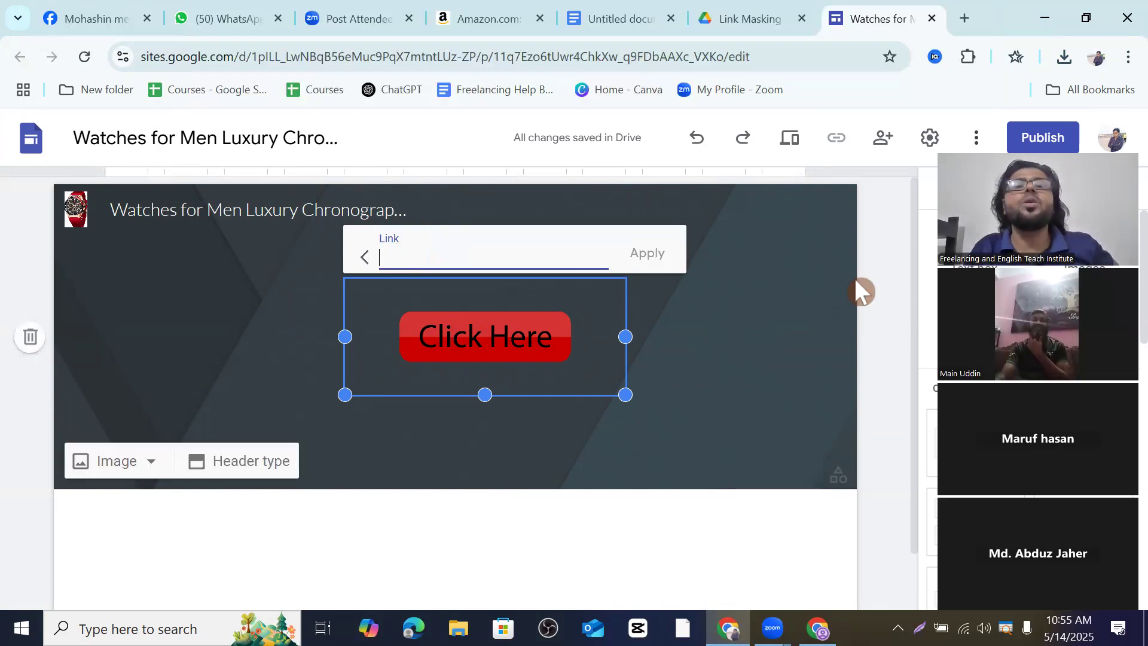
{"action": "left_click", "coordinate": [643, 23]}
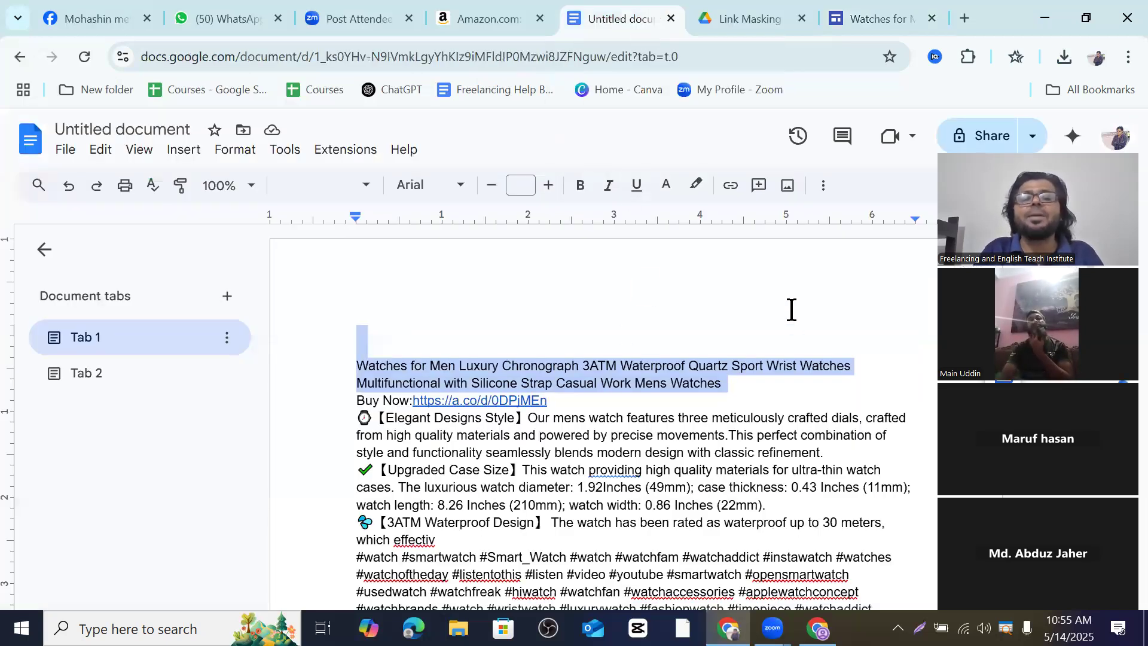
{"action": "left_click", "coordinate": [743, 326]}
{"action": "scroll", "coordinate": [525, 417], "scroll_direction": "down", "scroll_amount": 3}
{"action": "scroll", "coordinate": [525, 383], "scroll_direction": "up", "scroll_amount": 2}
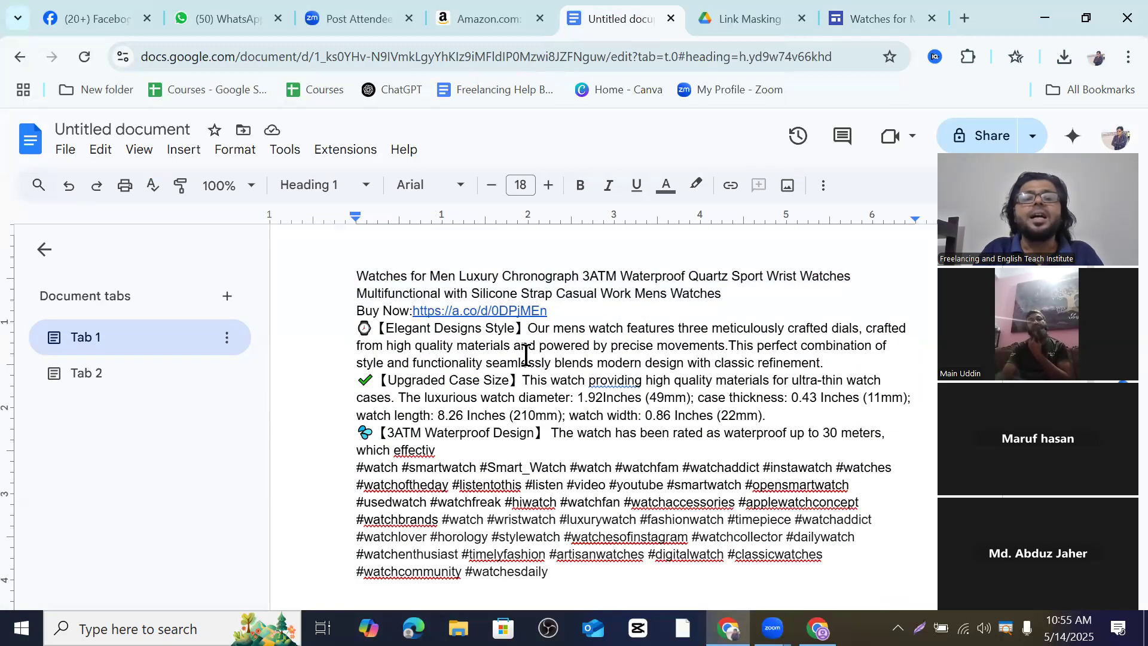
{"action": "left_click", "coordinate": [518, 310]}
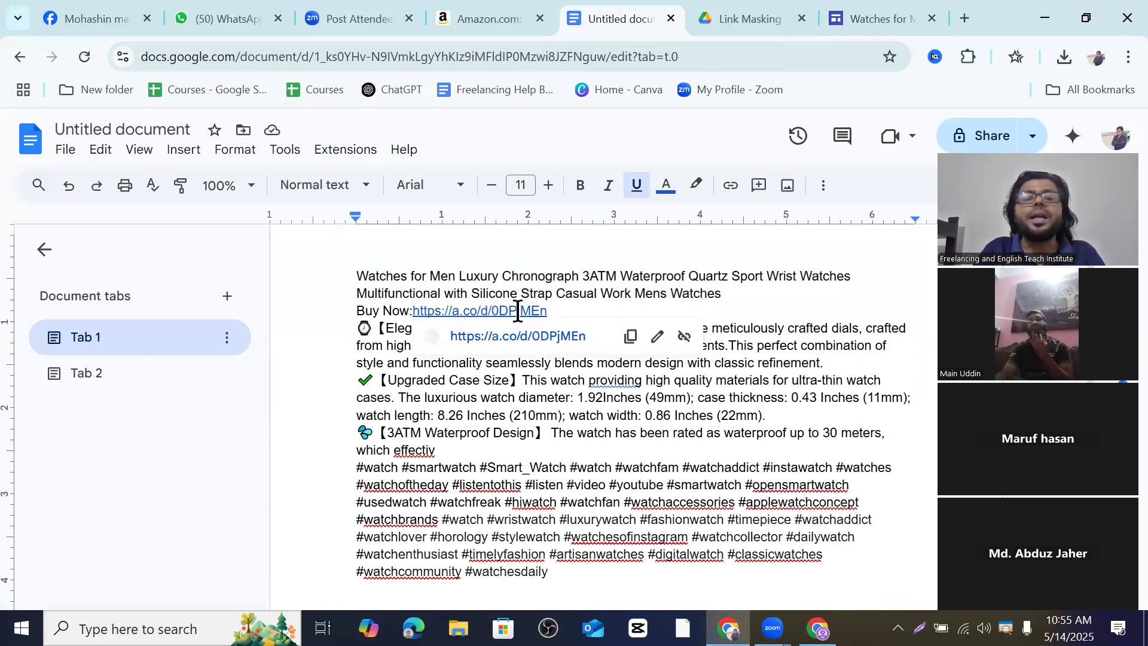
{"action": "left_click", "coordinate": [629, 340]}
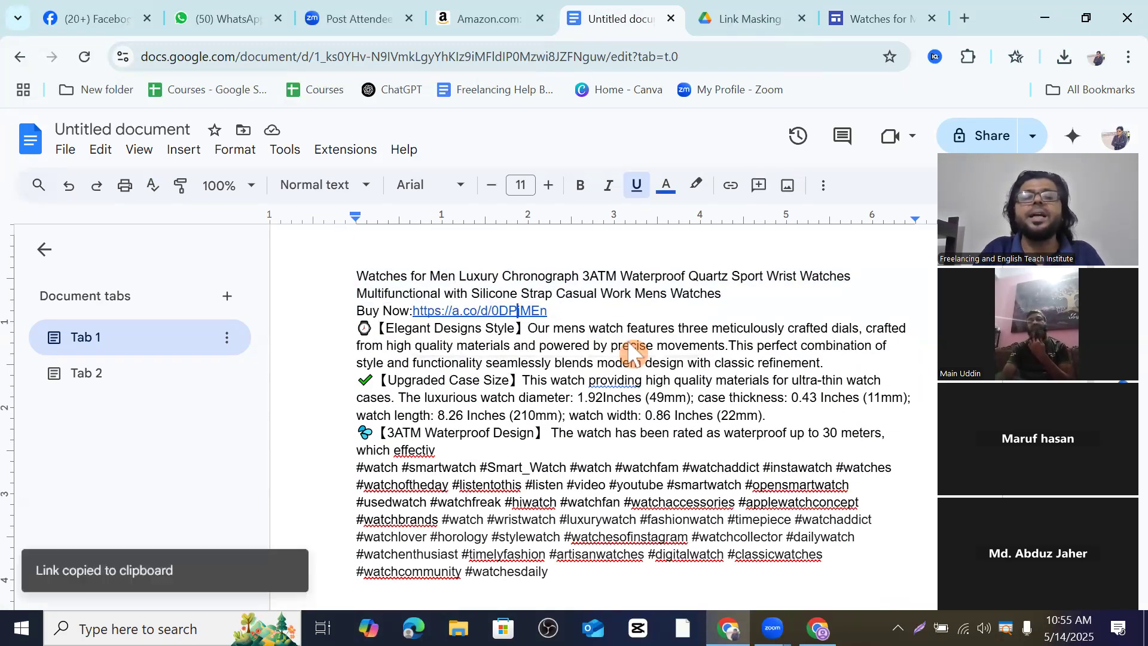
{"action": "left_click", "coordinate": [900, 20]}
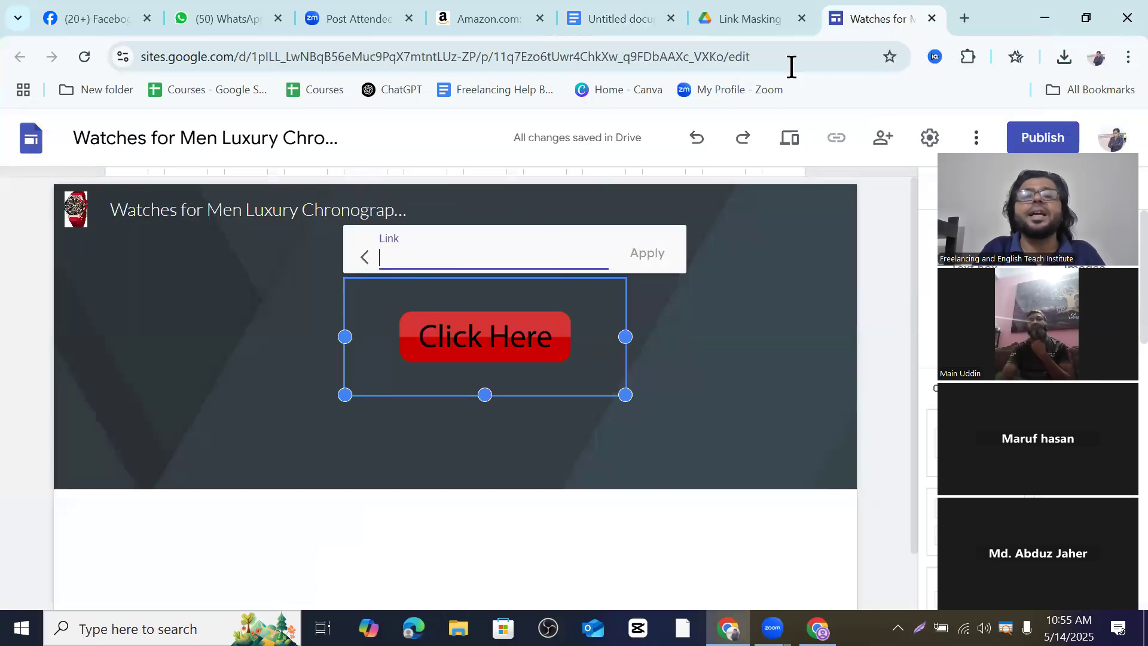
{"action": "right_click", "coordinate": [408, 253]}
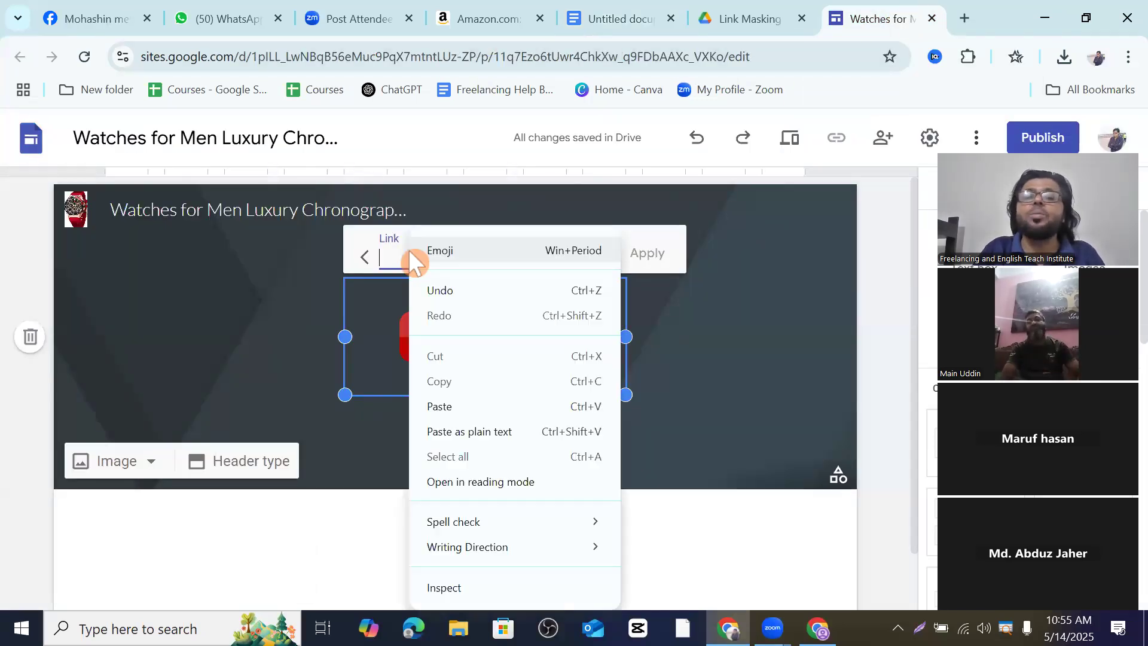
{"action": "left_click", "coordinate": [454, 405]}
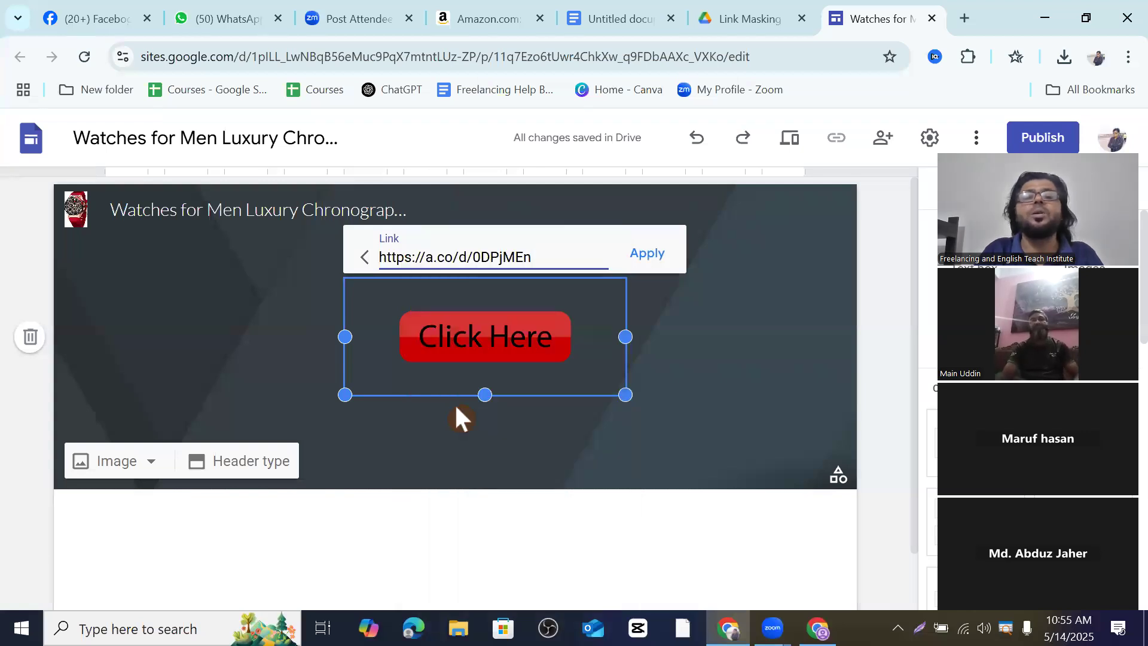
{"action": "left_click", "coordinate": [659, 253]}
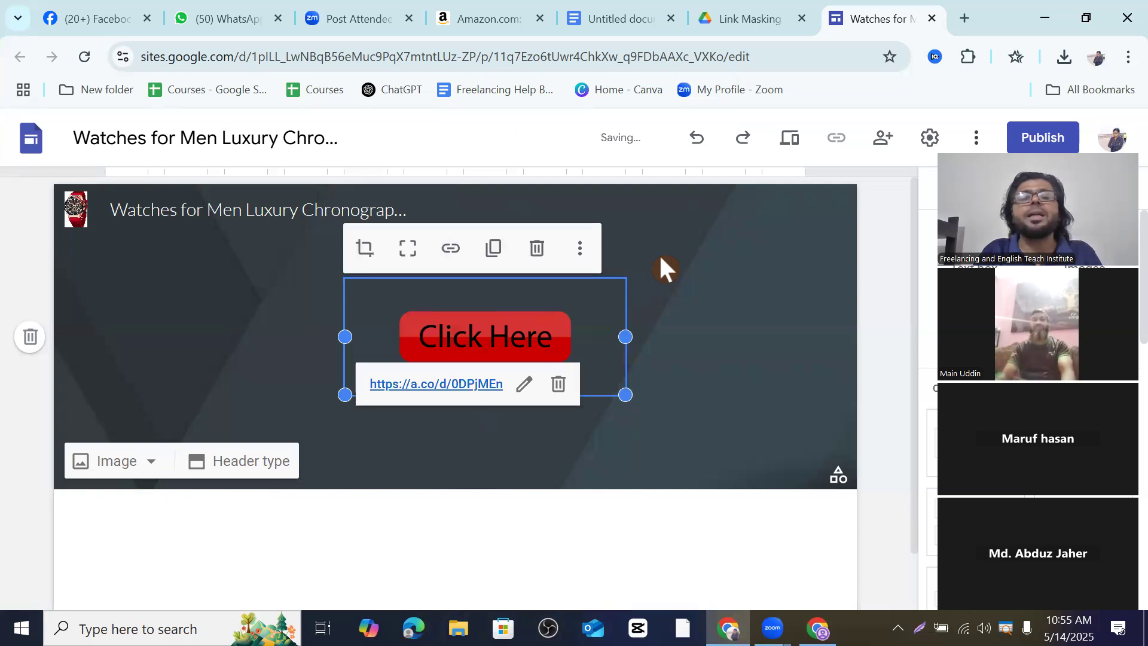
Publish the site to the web with the web address watches-for-men-luxury-chronog.
{"action": "left_click", "coordinate": [1043, 138]}
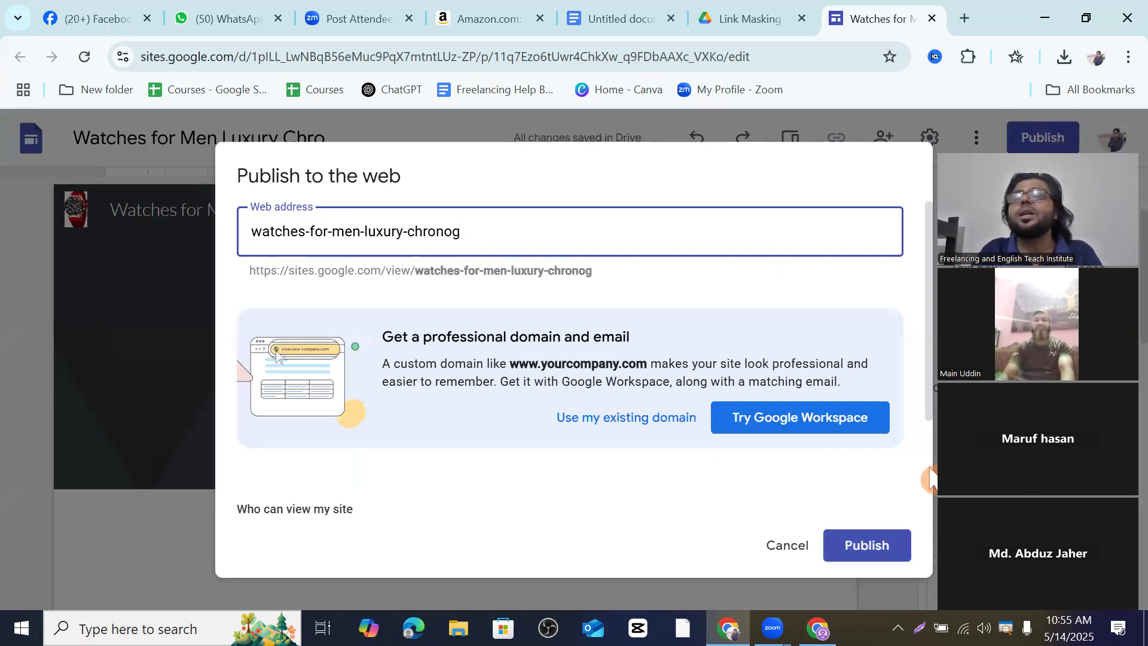
{"action": "left_click_drag", "start_coordinate": [929, 478], "coordinate": [807, 123]}
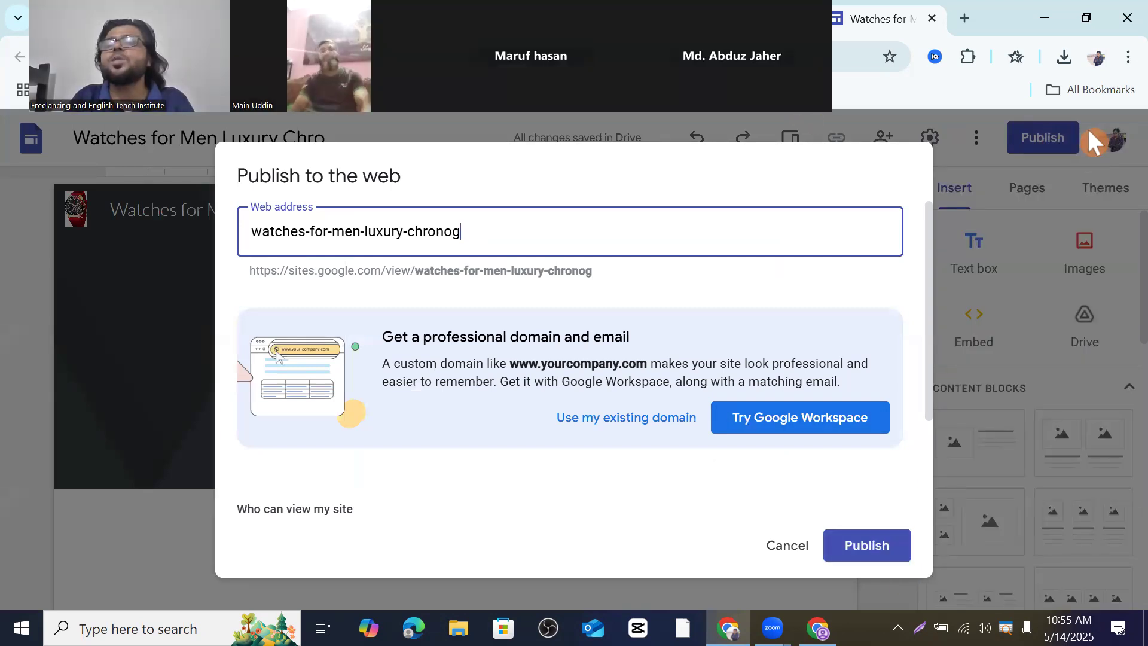
{"action": "left_click", "coordinate": [878, 543]}
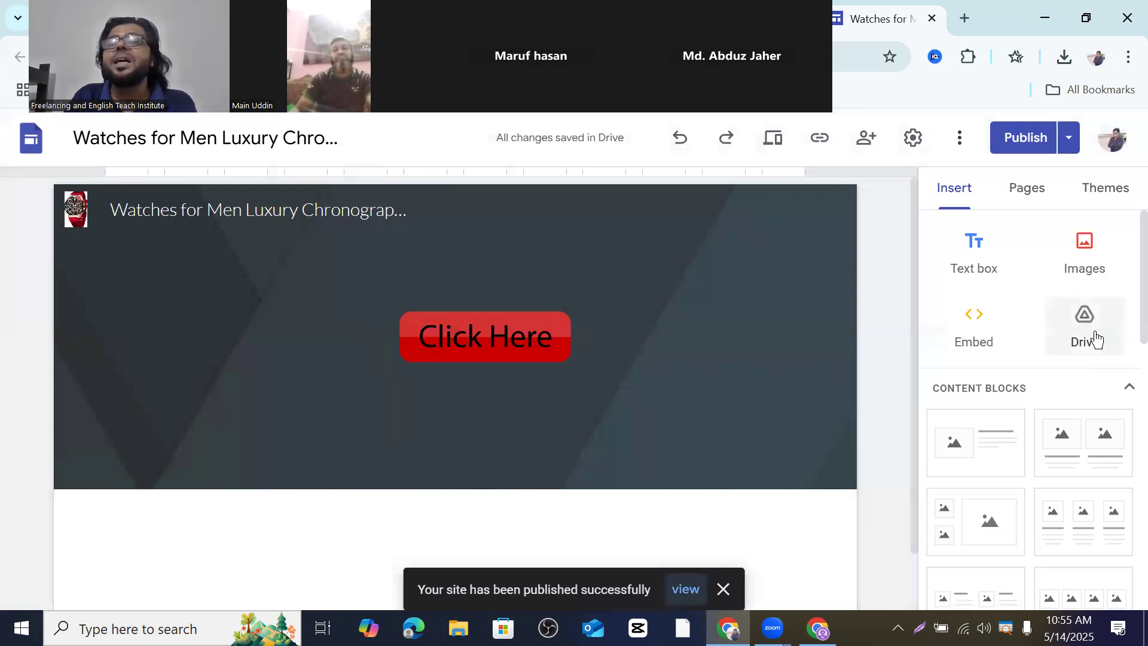
Open the published watch site and copy its web address.
{"action": "left_click", "coordinate": [1069, 144]}
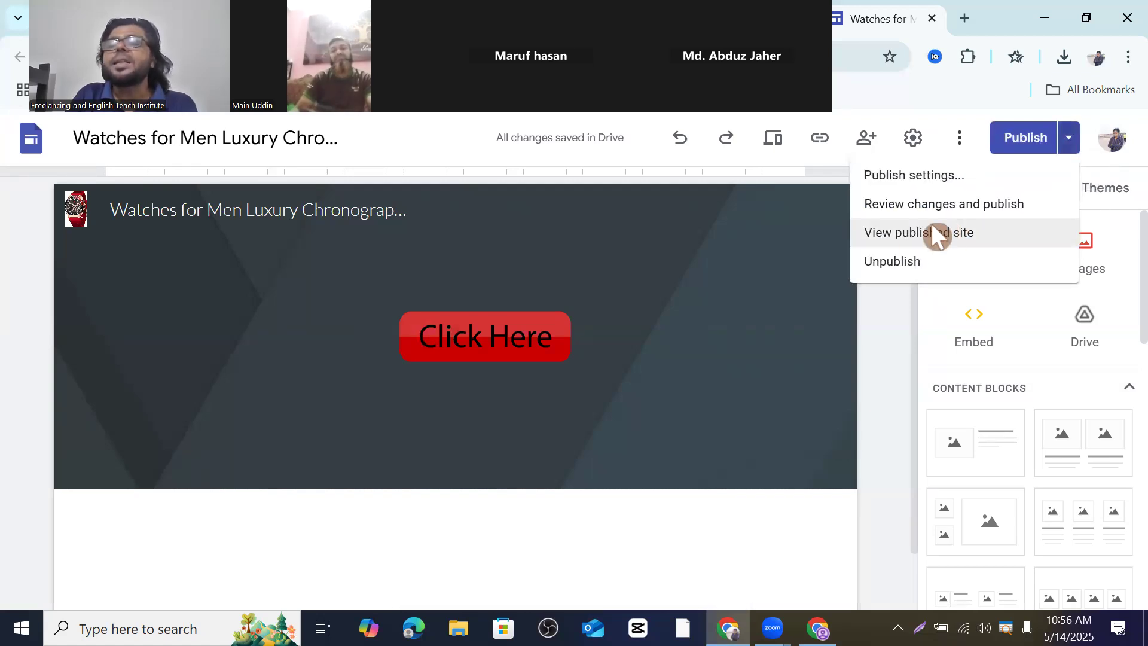
{"action": "key", "text": "Escape"}
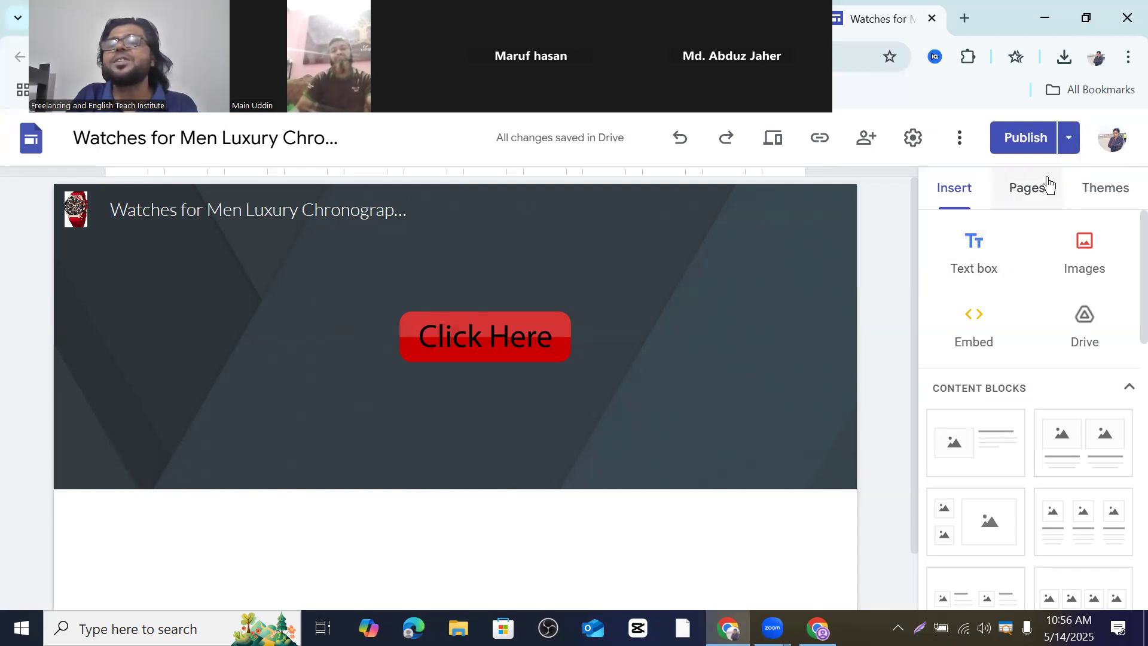
{"action": "left_click", "coordinate": [1069, 144]}
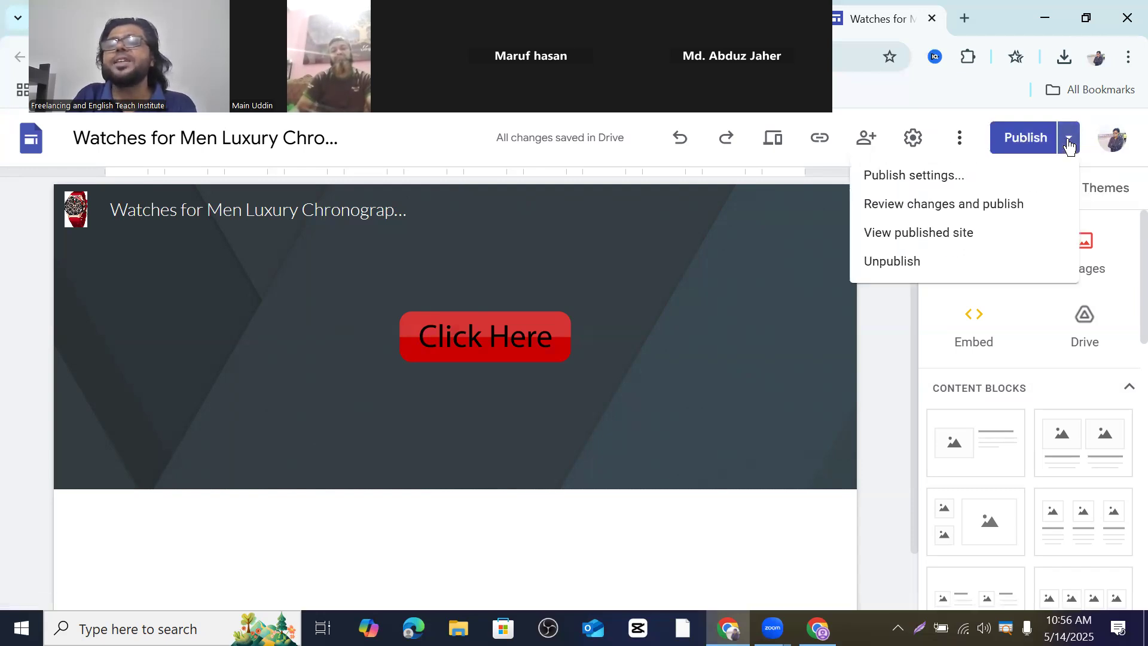
{"action": "left_click", "coordinate": [892, 233]}
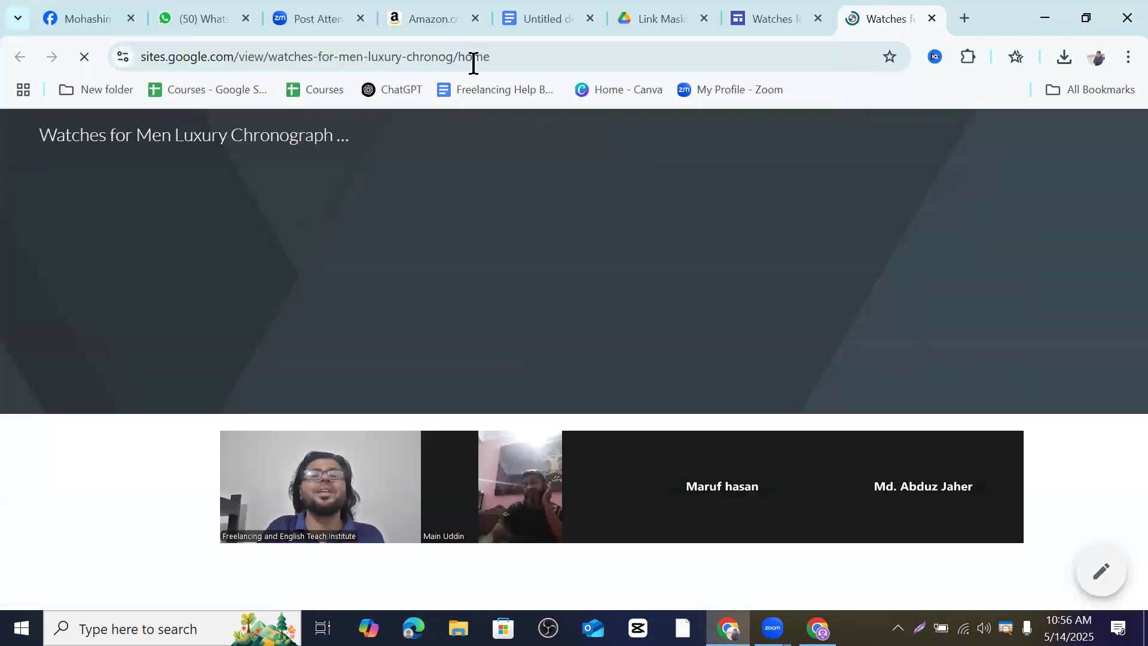
{"action": "left_click", "coordinate": [380, 60]}
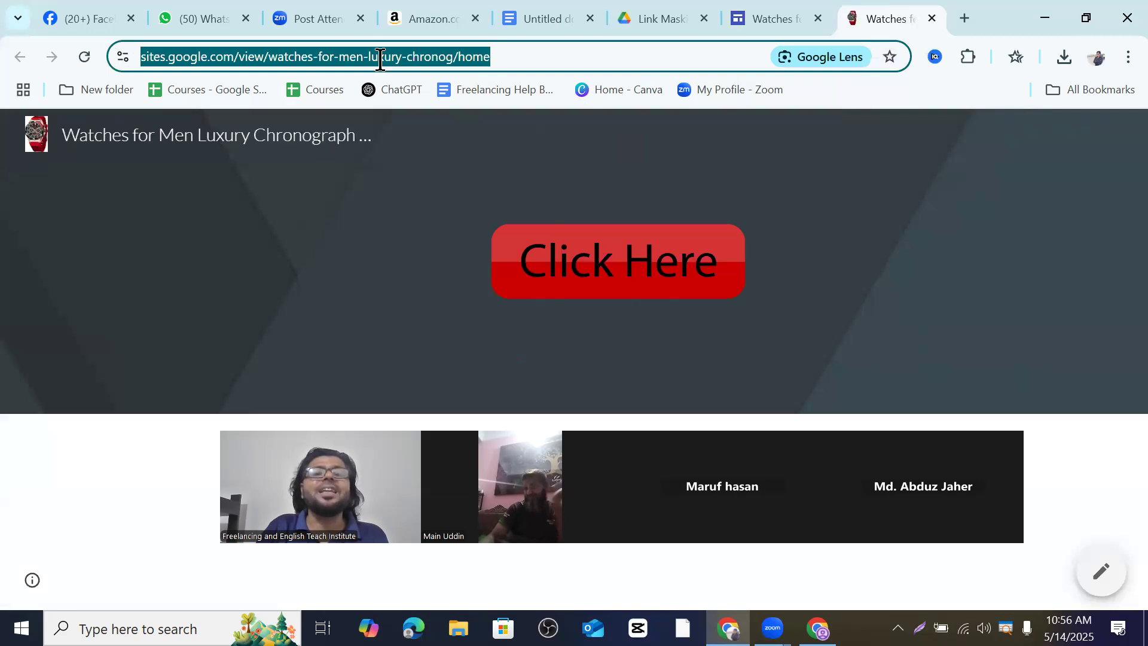
{"action": "right_click", "coordinate": [383, 59]}
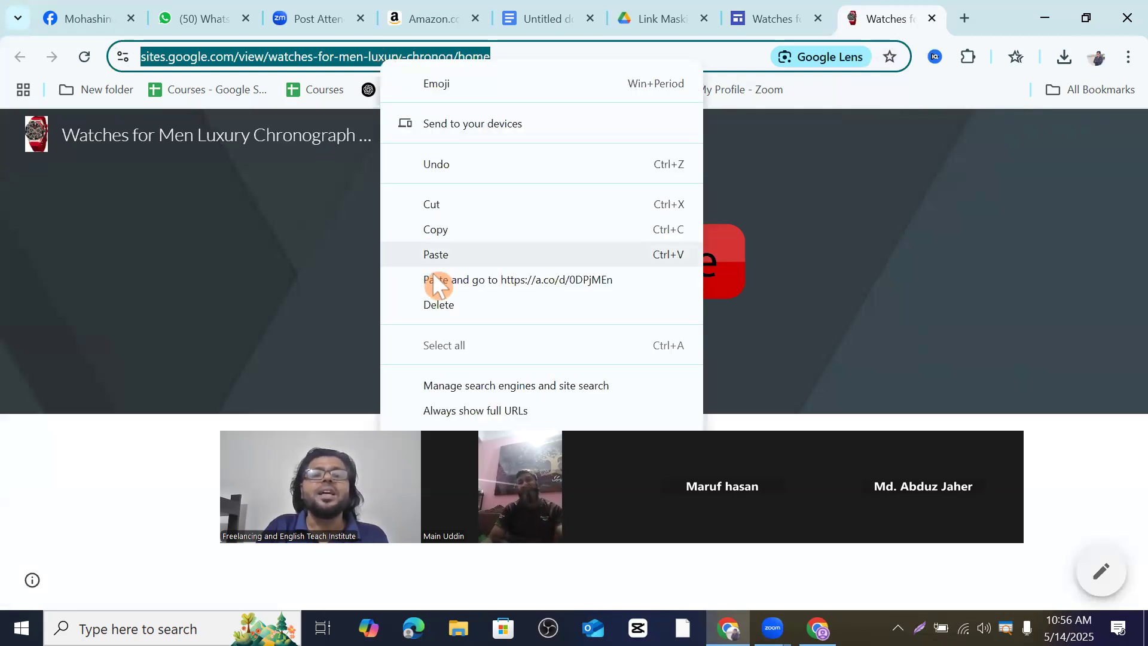
{"action": "left_click", "coordinate": [443, 230]}
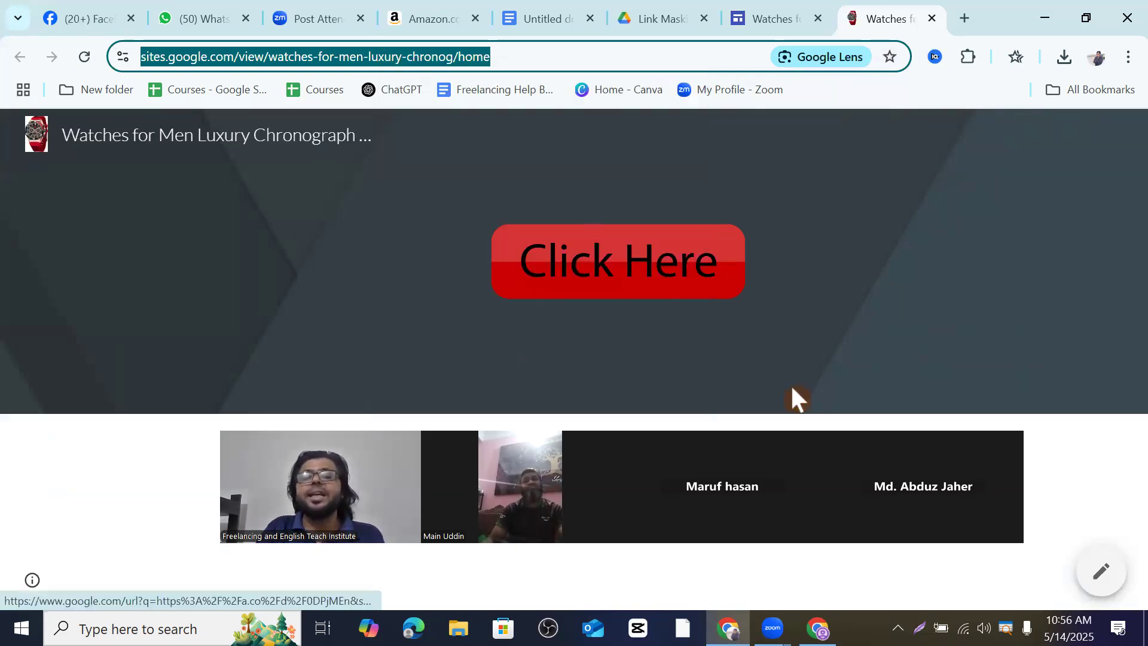
Paste the published site's link after the Buy Now link in the Google Docs watch document.
{"action": "left_click", "coordinate": [543, 19]}
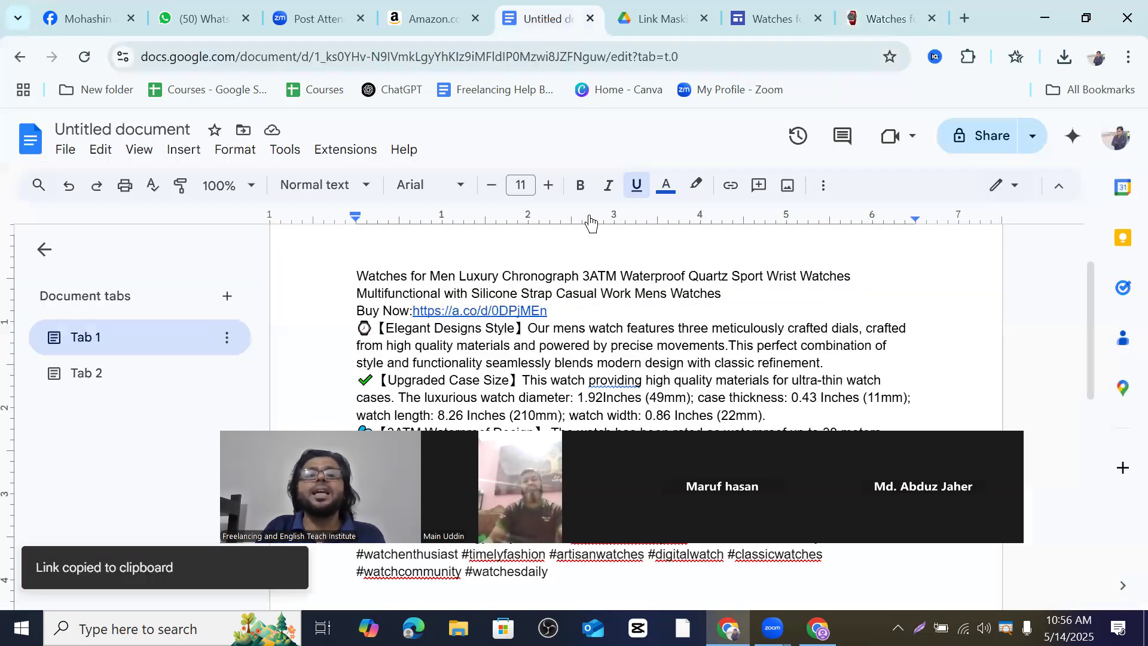
{"action": "left_click", "coordinate": [603, 303]}
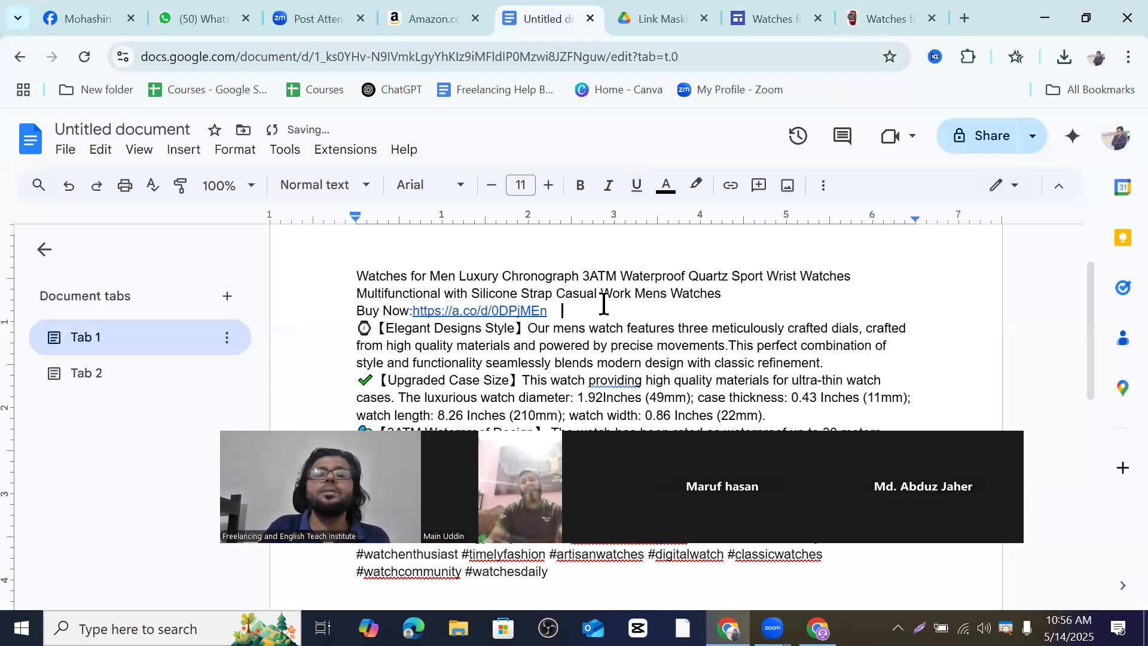
{"action": "right_click", "coordinate": [595, 310]}
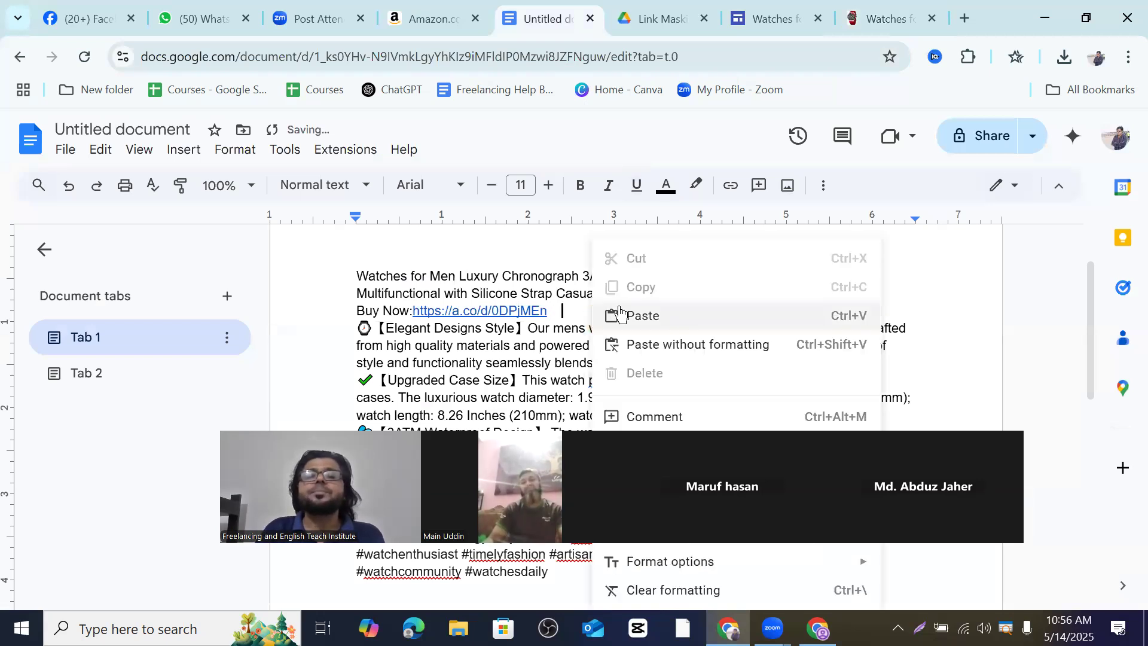
{"action": "left_click", "coordinate": [637, 315]}
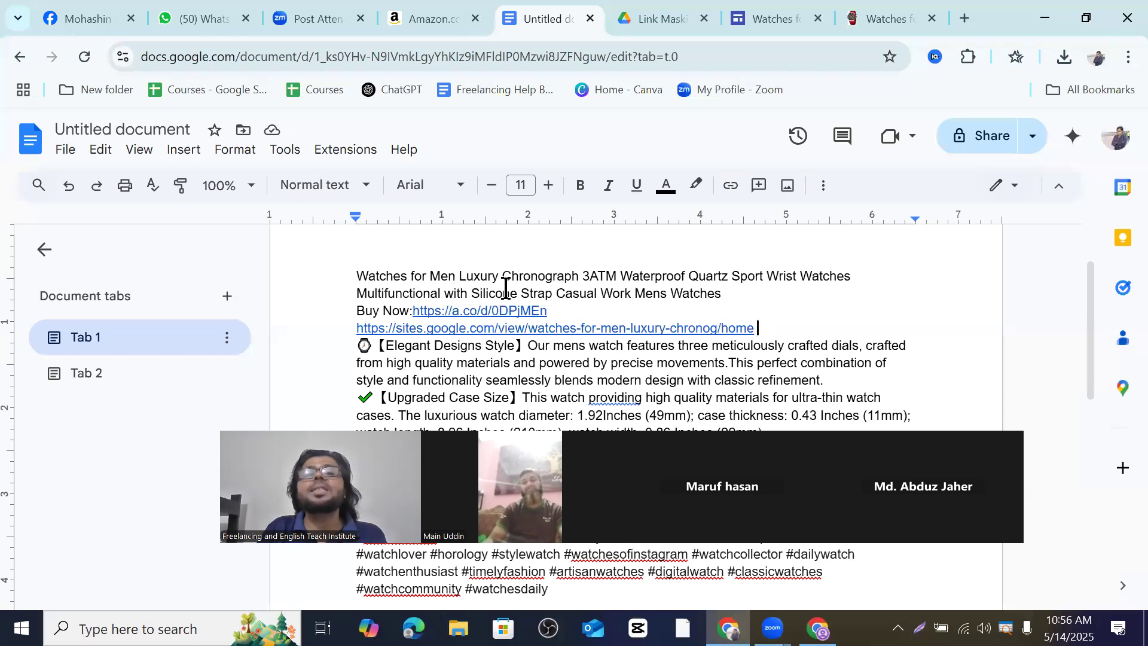
Switch to the Amazon watch product page, dismiss the delivery location notice and view the product details.
{"action": "left_click", "coordinate": [441, 14]}
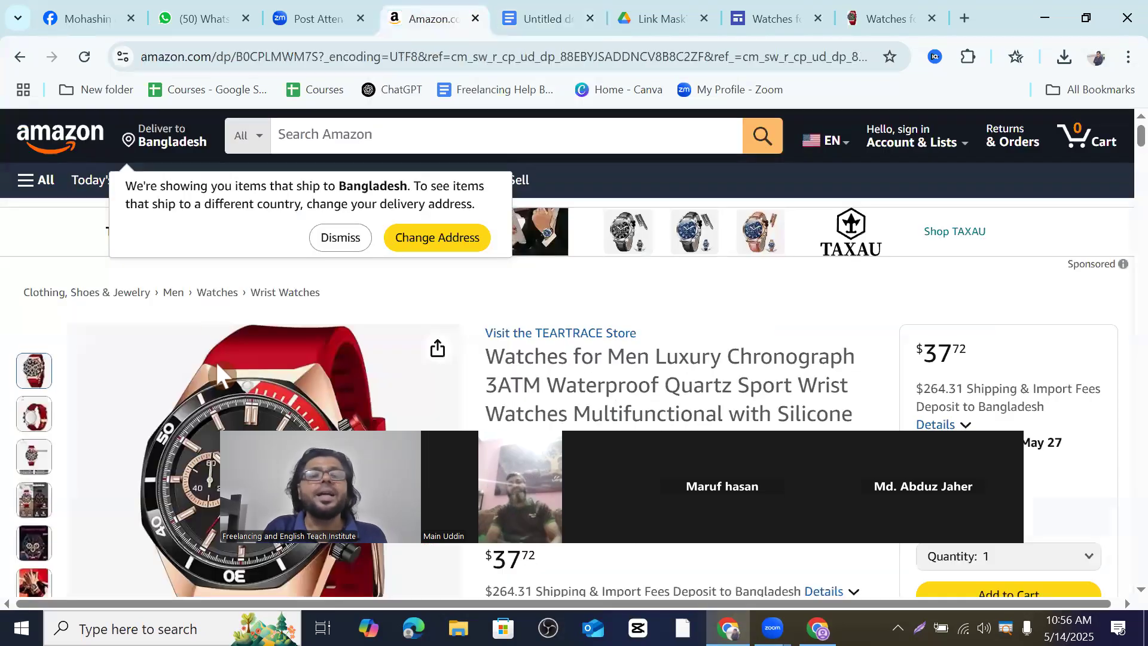
{"action": "left_click", "coordinate": [337, 239]}
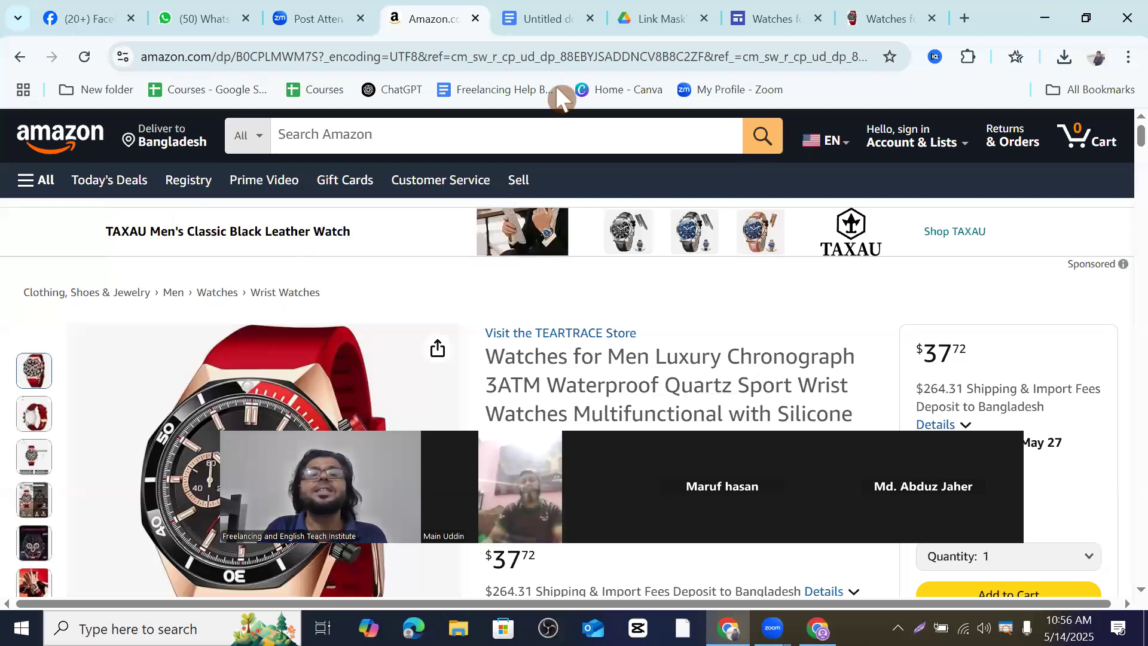
{"action": "scroll", "coordinate": [586, 390], "scroll_direction": "down", "scroll_amount": 2}
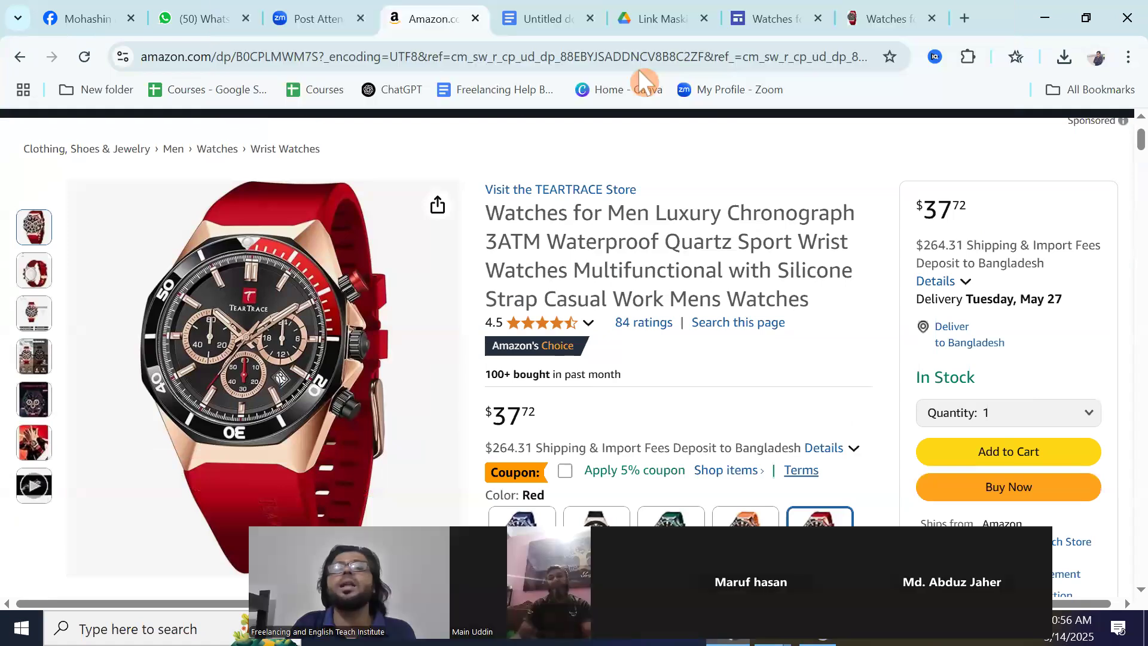
Load the copied site address in a new tab and test the Click Here button by viewing the product page it opens.
{"action": "left_click", "coordinate": [964, 20]}
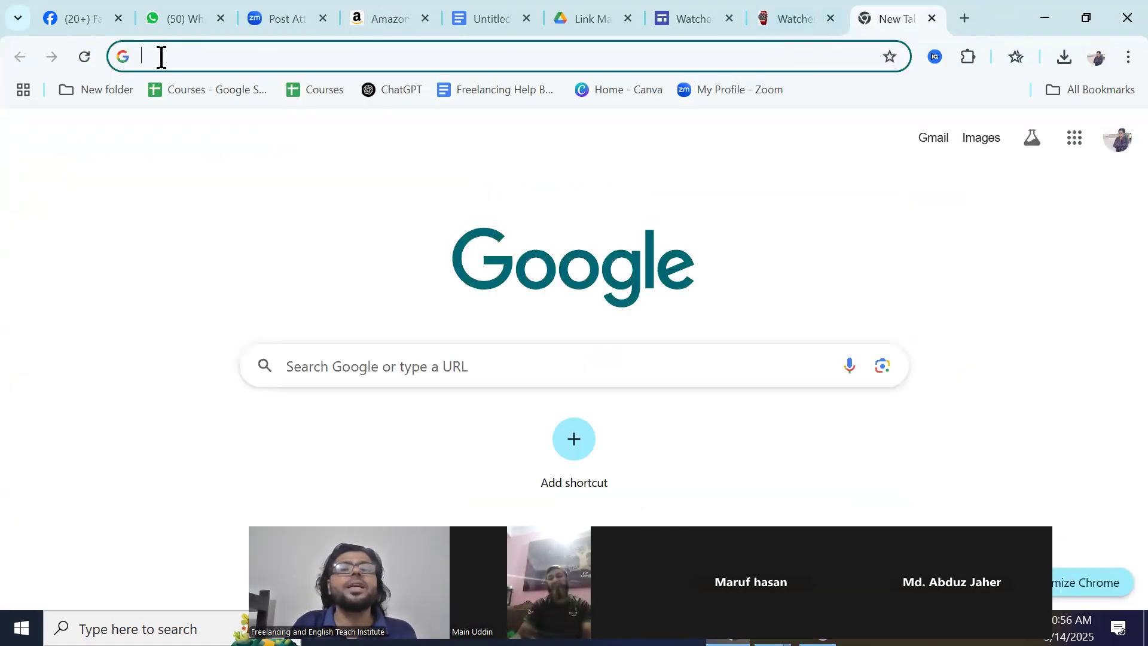
{"action": "right_click", "coordinate": [160, 54]}
{"action": "left_click", "coordinate": [226, 211]}
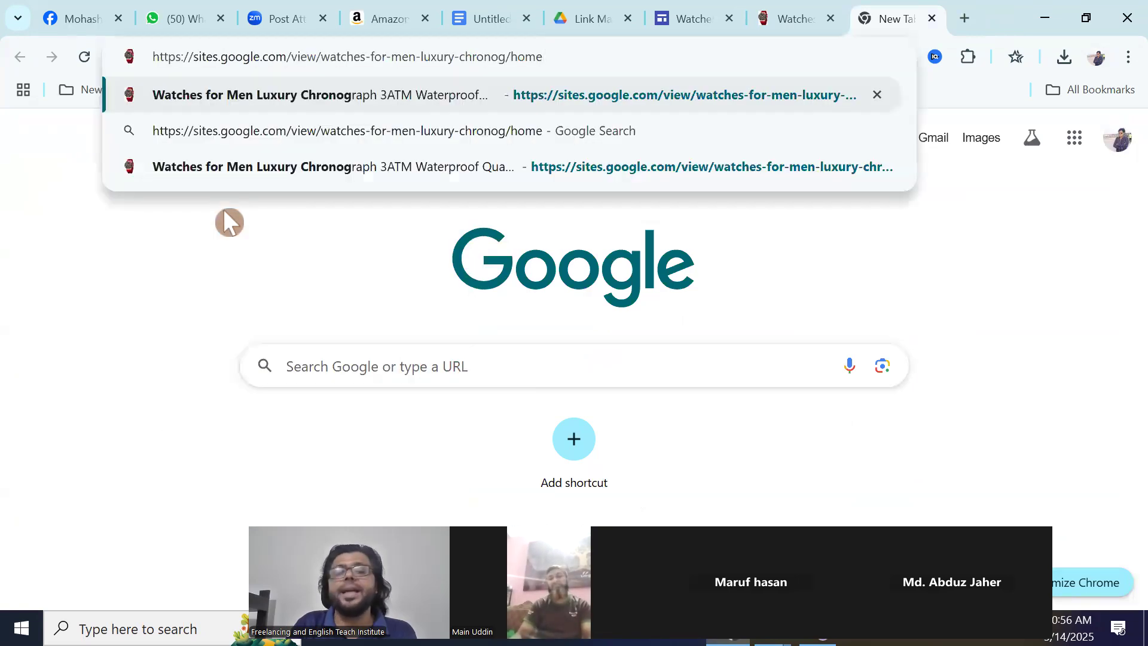
{"action": "key", "text": "Return"}
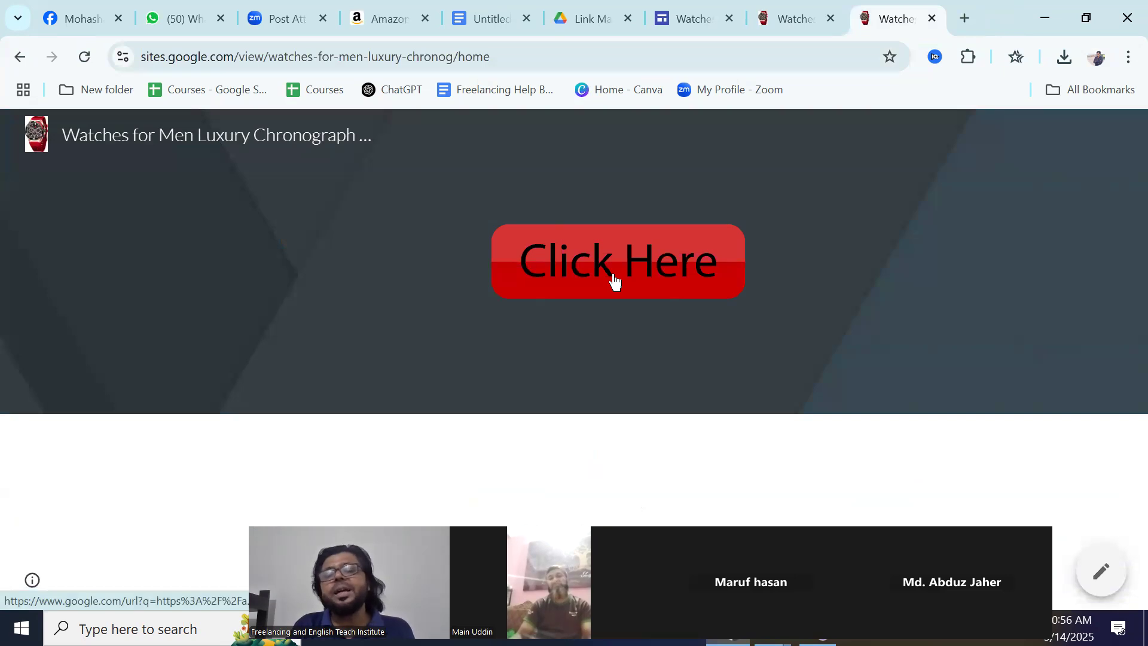
{"action": "left_click", "coordinate": [614, 281]}
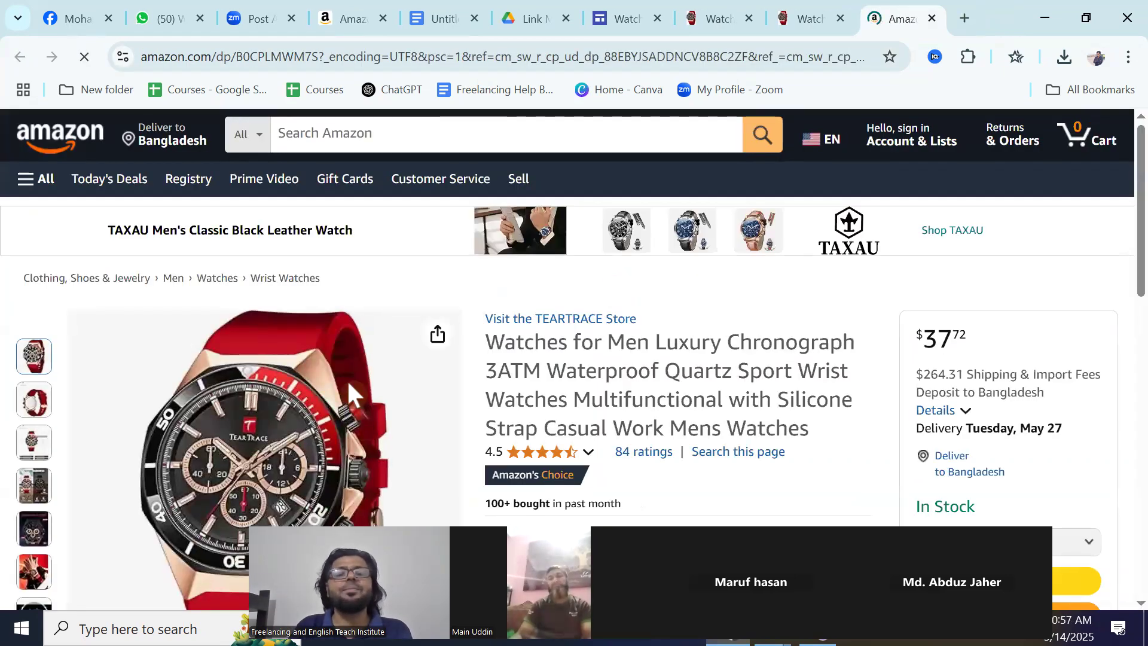
{"action": "scroll", "coordinate": [348, 392], "scroll_direction": "down", "scroll_amount": 3}
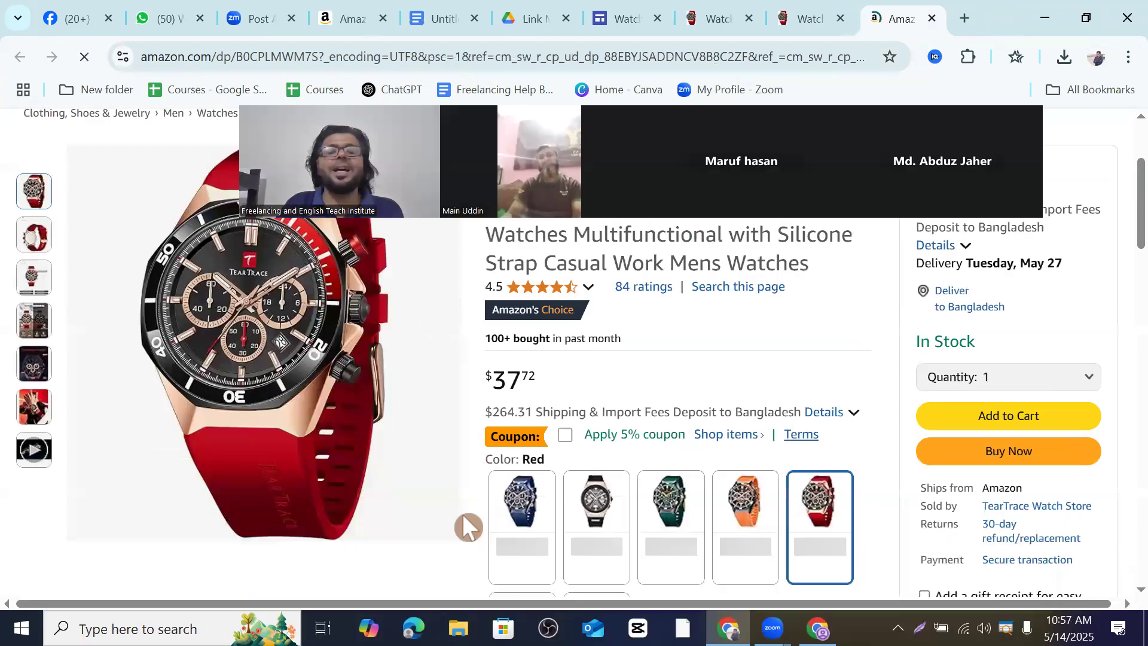
{"action": "scroll", "coordinate": [468, 526], "scroll_direction": "down", "scroll_amount": 1}
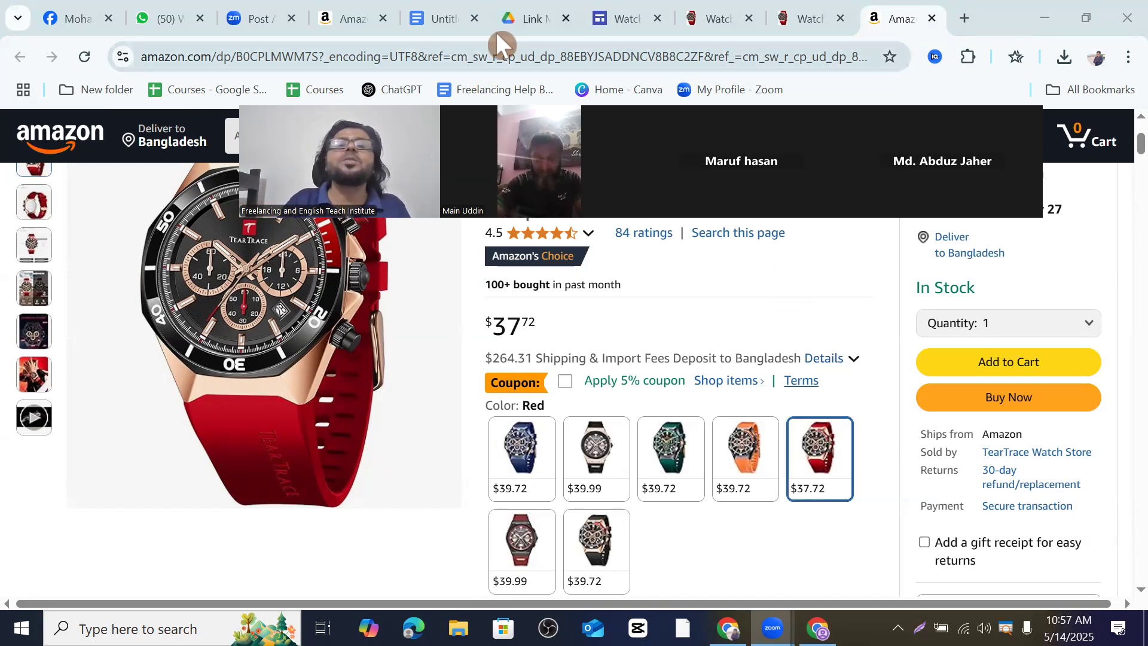
Search Google for "link shortener" in a new tab and open the URL Shortener site shorturl.at.
{"action": "left_click", "coordinate": [441, 19]}
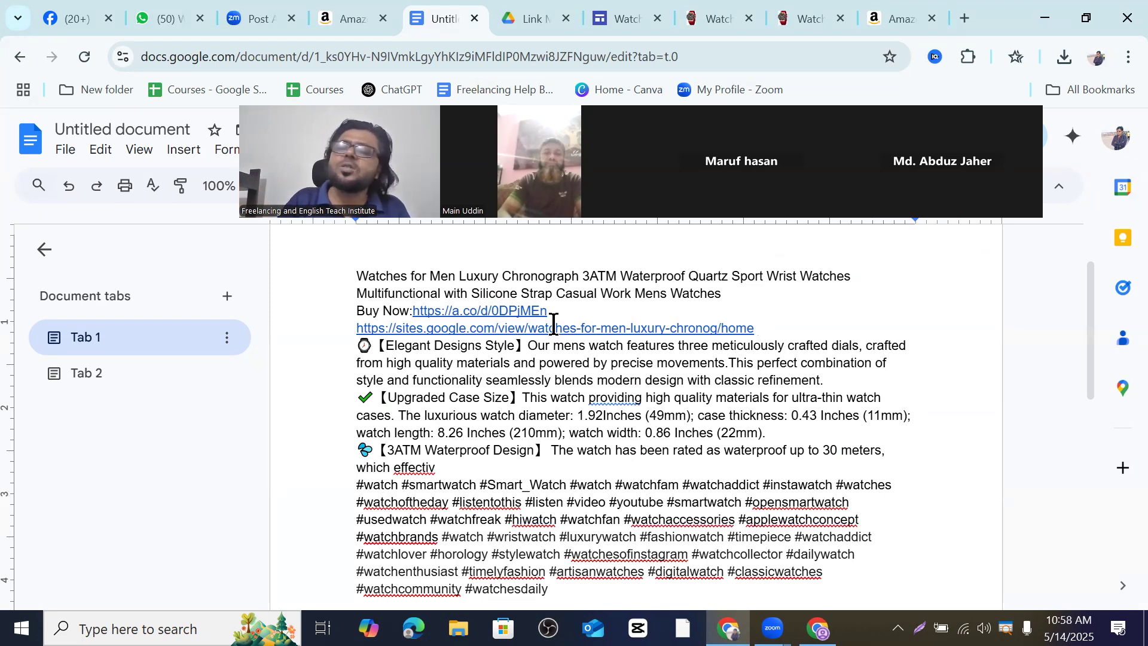
{"action": "left_click", "coordinate": [963, 18]}
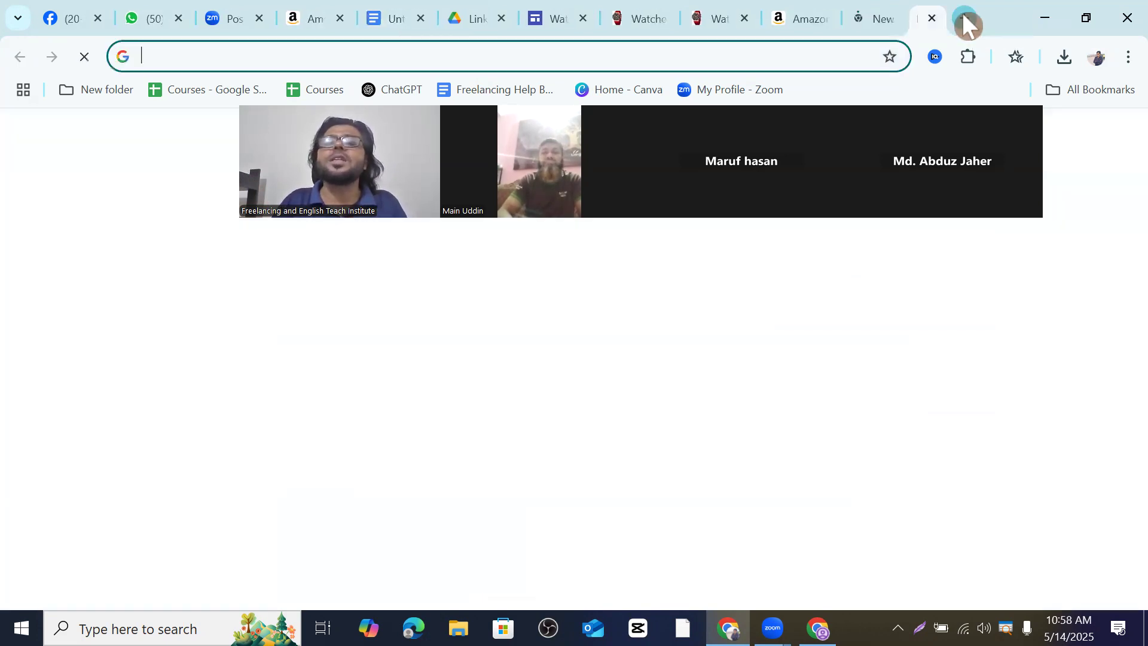
{"action": "left_click", "coordinate": [963, 18]}
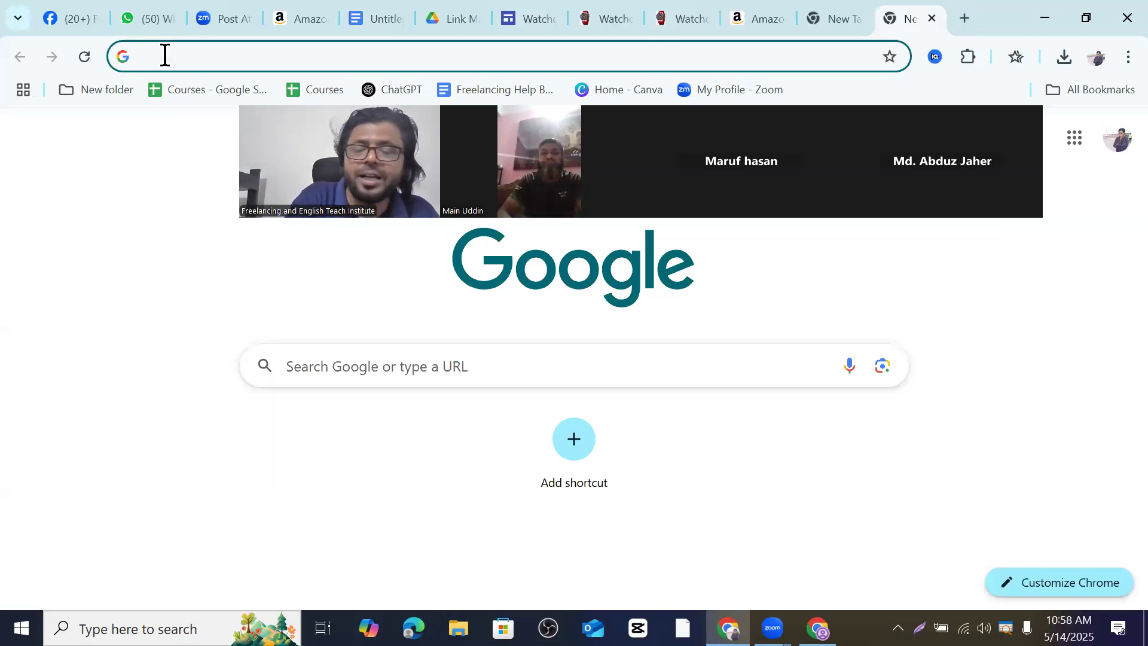
{"action": "type", "text": "Link"}
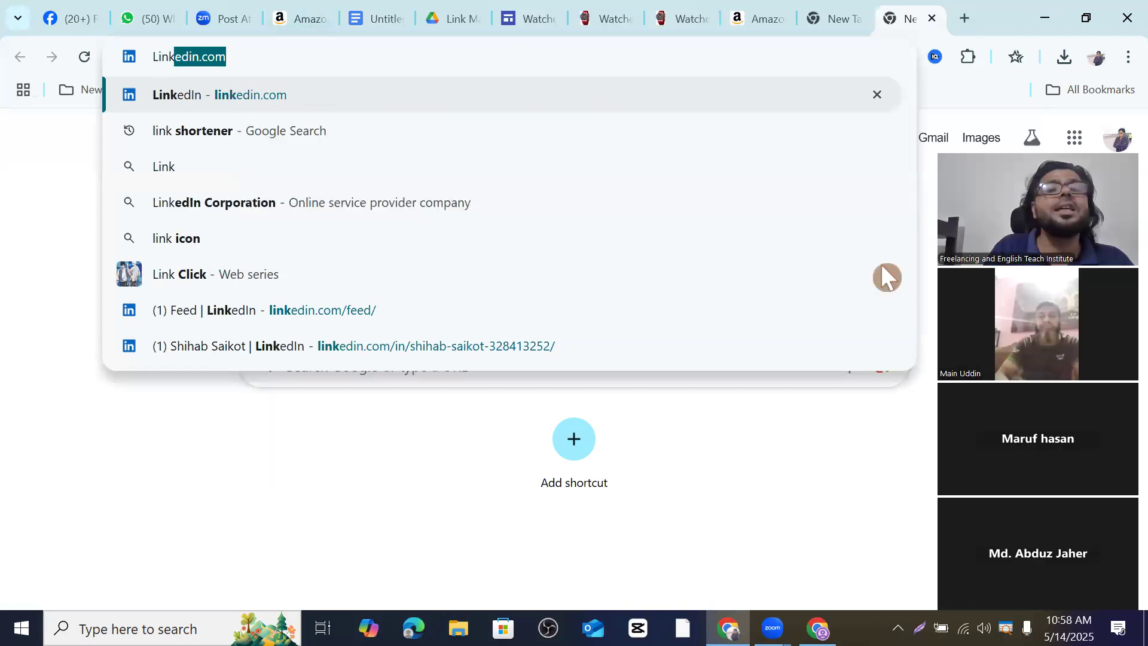
{"action": "left_click", "coordinate": [200, 128]}
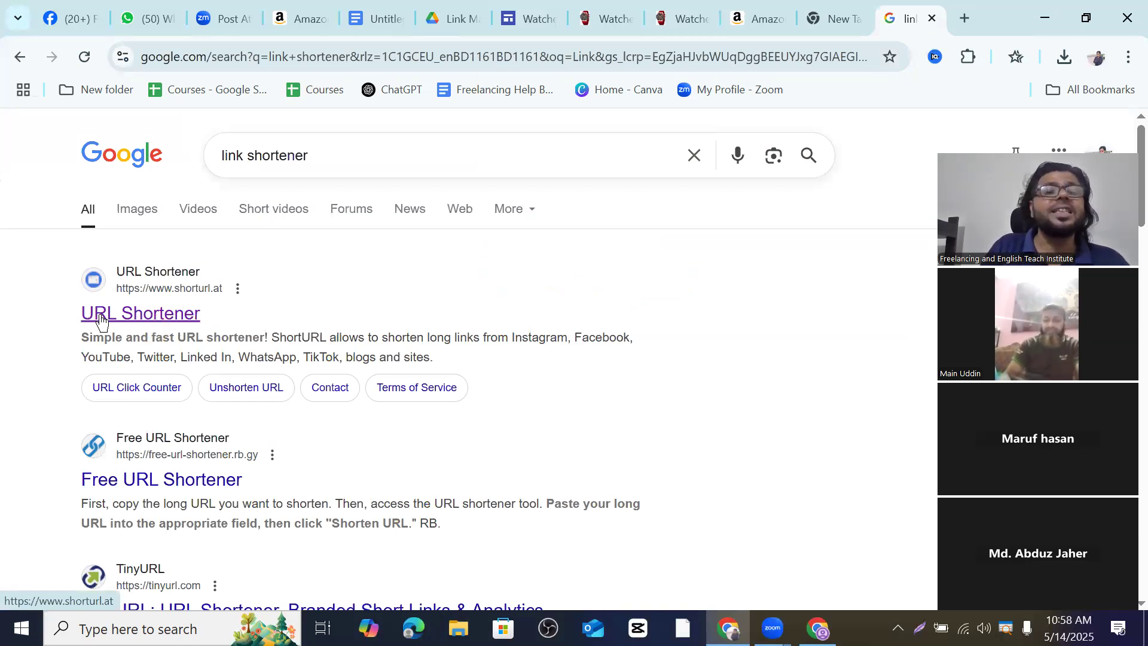
{"action": "left_click", "coordinate": [146, 319]}
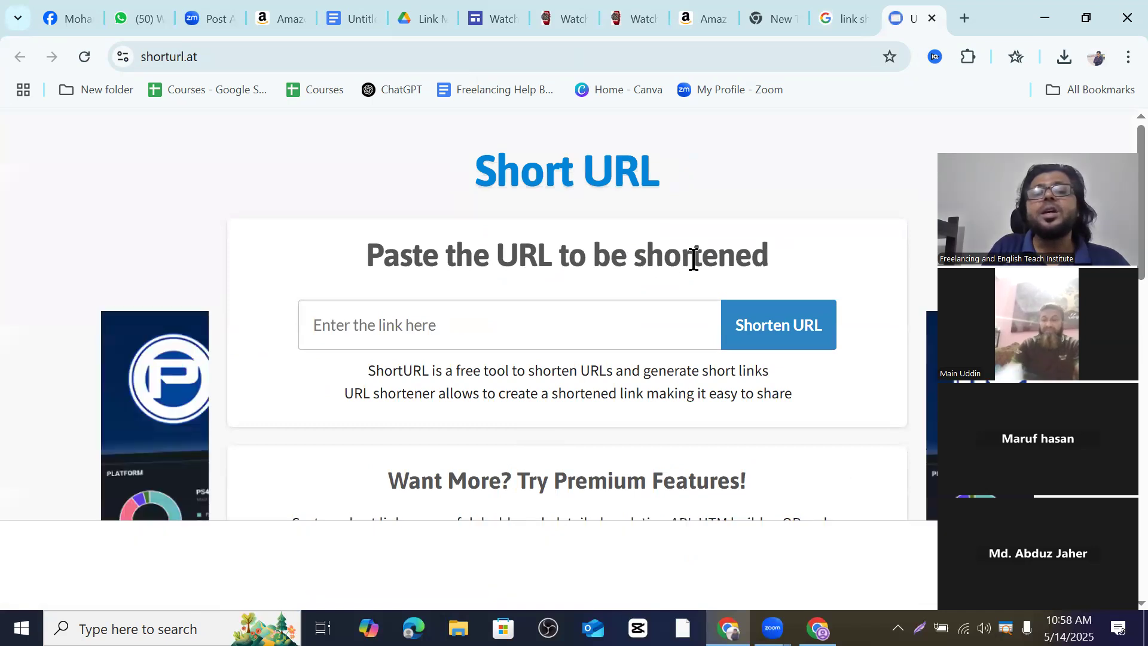
Shorten the copied Google Sites link for watches-for-men-luxury-chronog/home with Short URL and bring the generated short link into view.
{"action": "left_click", "coordinate": [328, 320]}
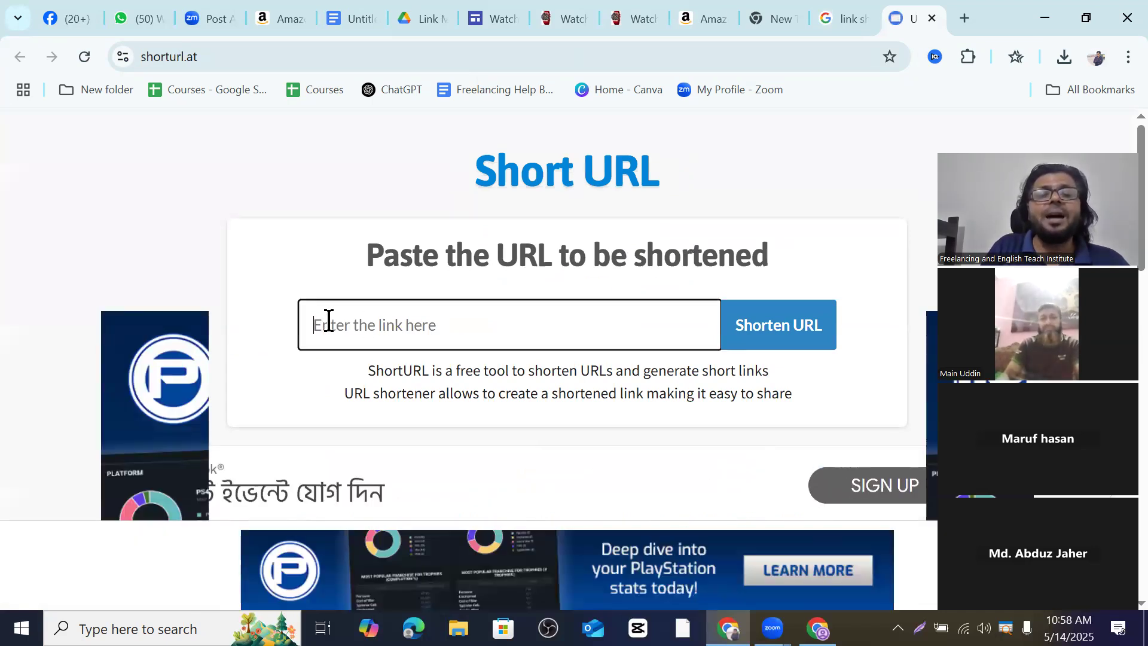
{"action": "right_click", "coordinate": [328, 317]}
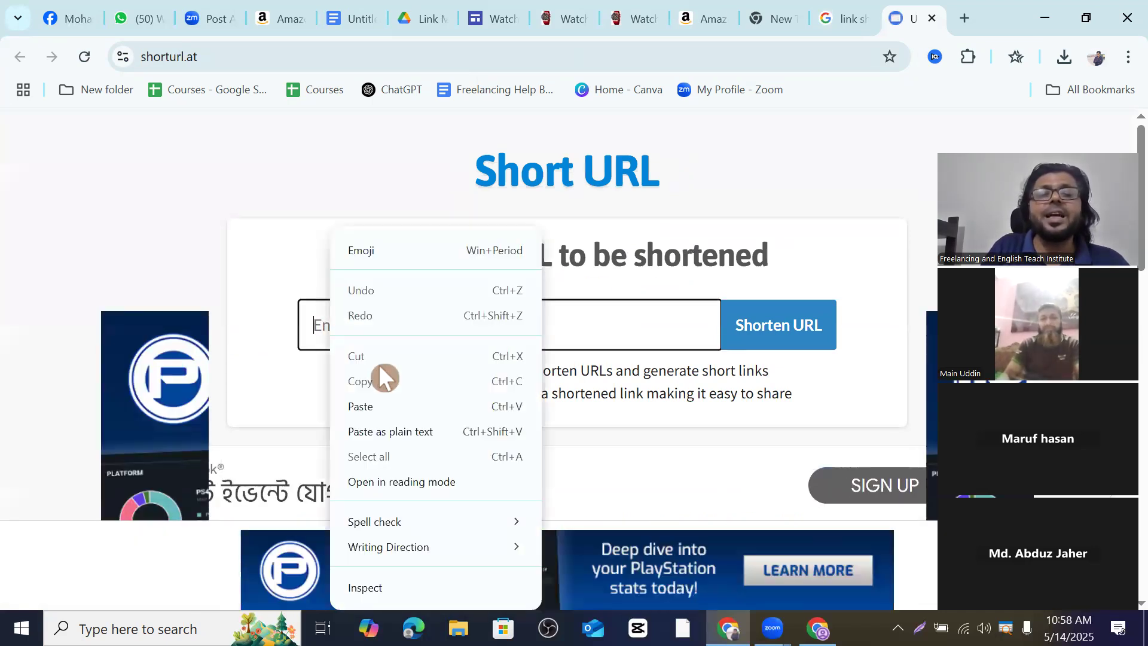
{"action": "left_click", "coordinate": [362, 406]}
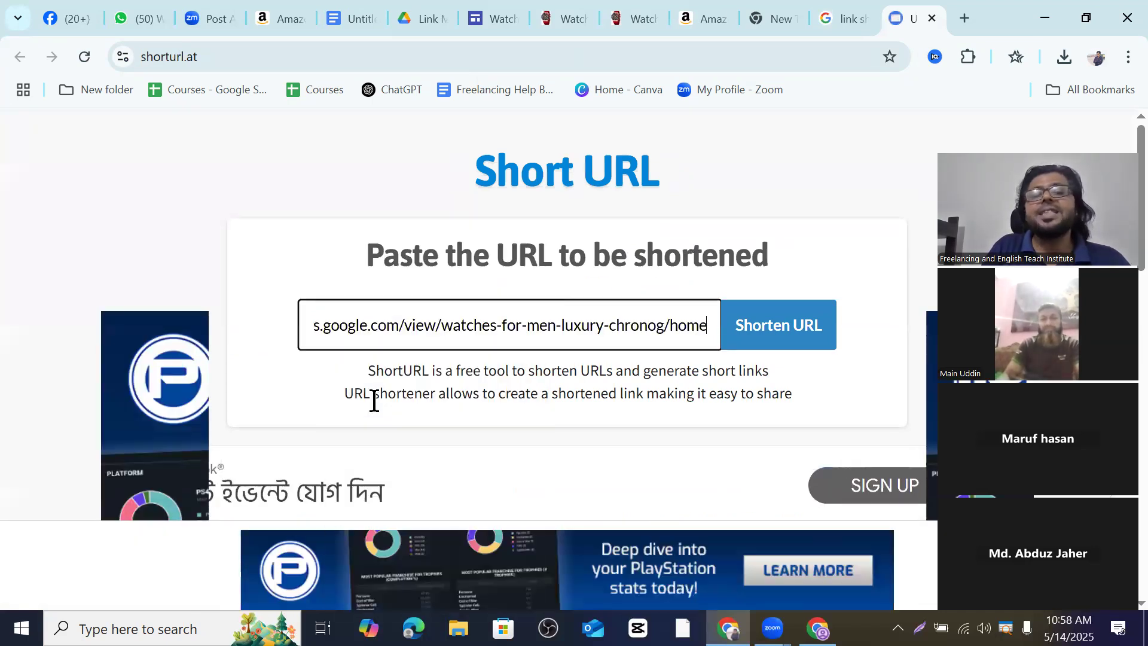
{"action": "left_click", "coordinate": [783, 337]}
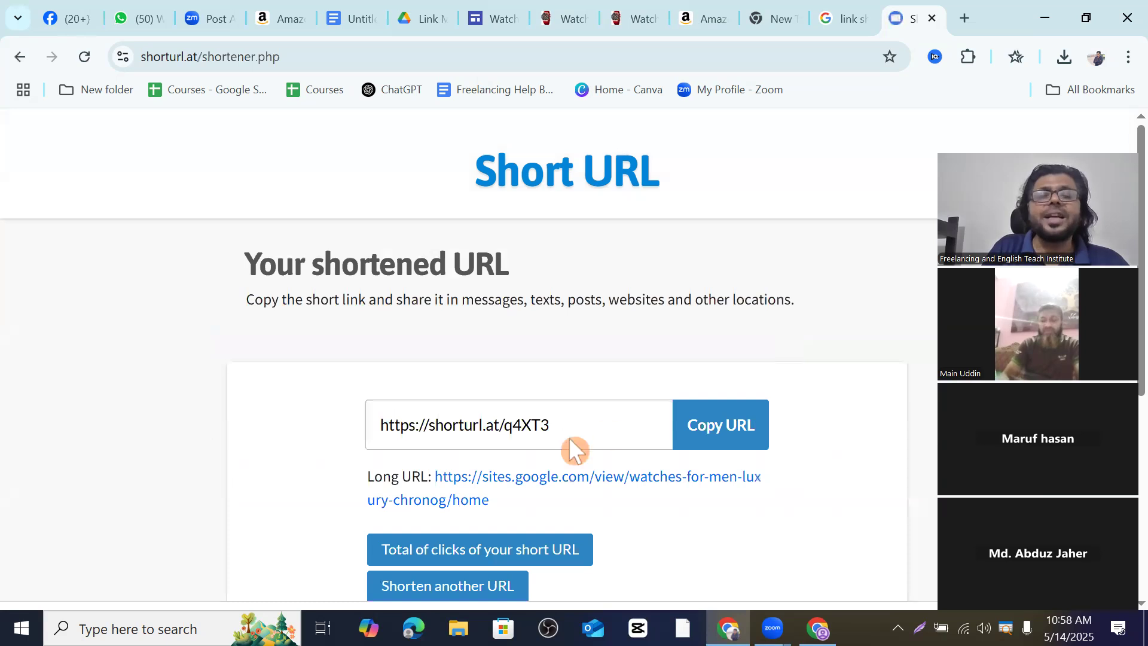
{"action": "scroll", "coordinate": [571, 437], "scroll_direction": "down", "scroll_amount": 1}
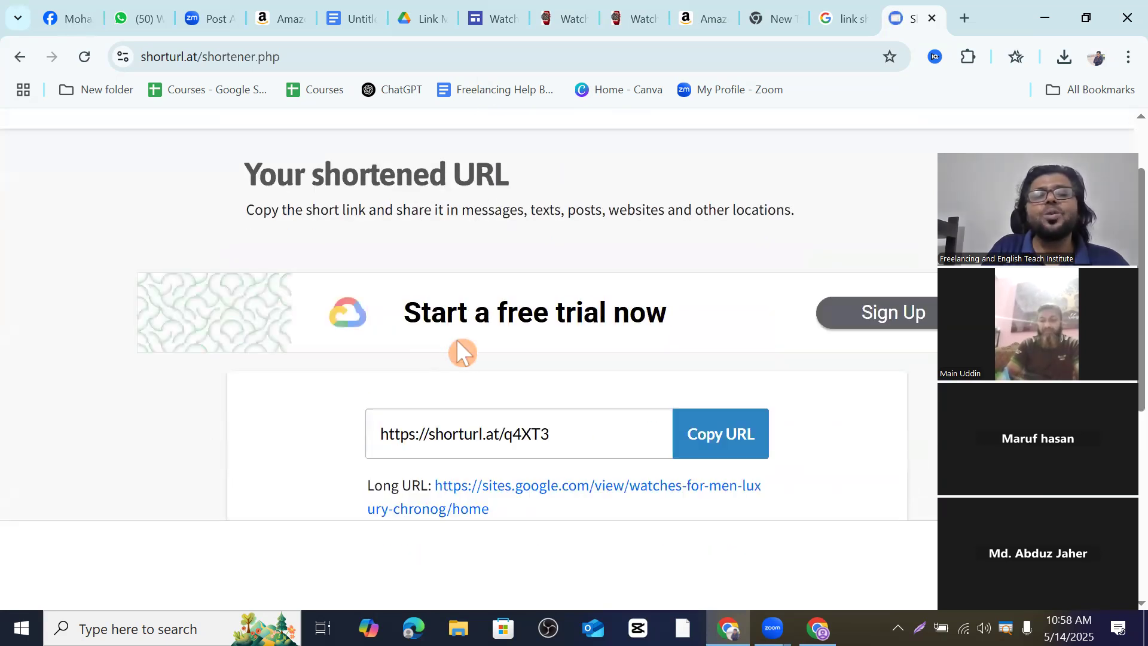
{"action": "scroll", "coordinate": [538, 394], "scroll_direction": "down", "scroll_amount": 2}
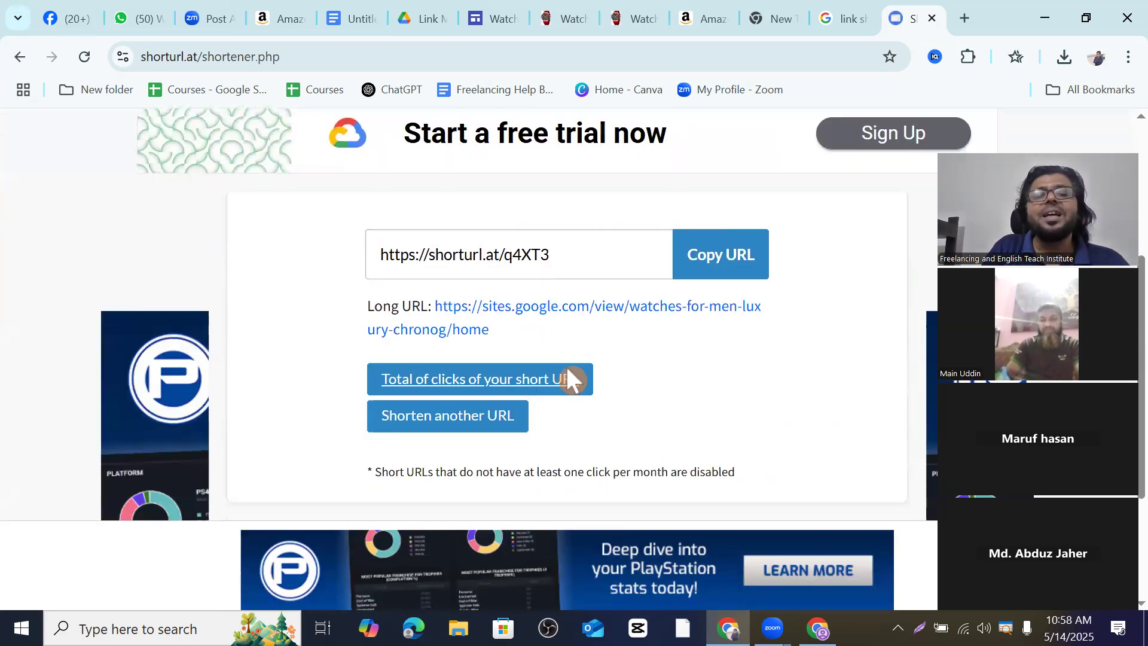
{"action": "left_click", "coordinate": [724, 272]}
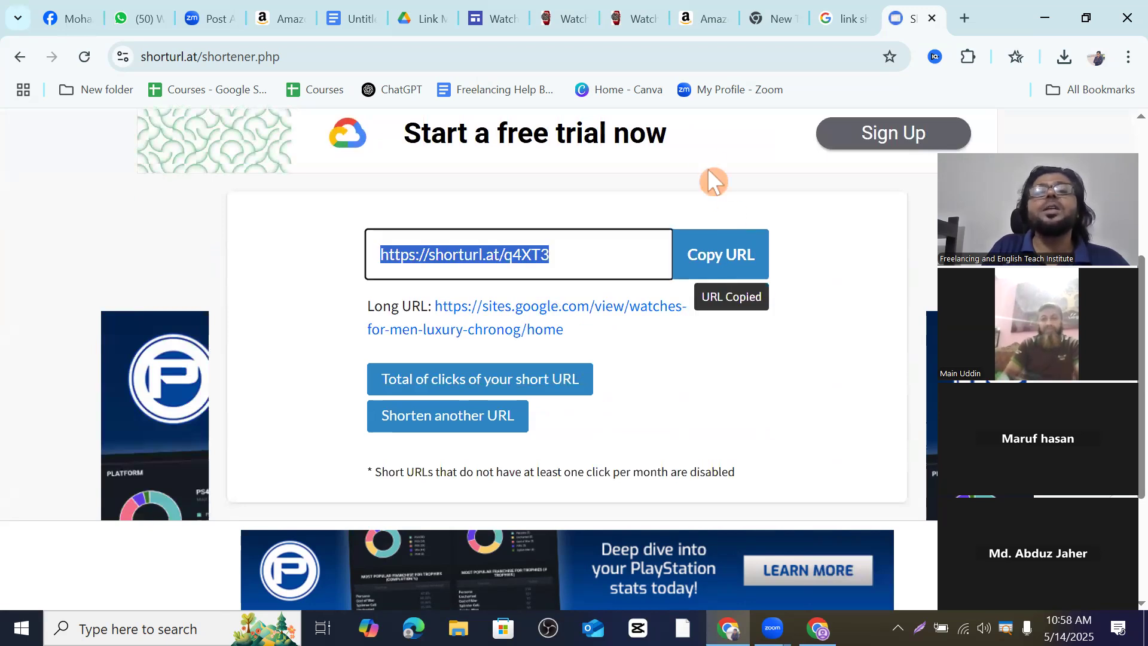
{"action": "left_click", "coordinate": [362, 19]}
{"action": "left_click_drag", "start_coordinate": [761, 327], "coordinate": [342, 332]}
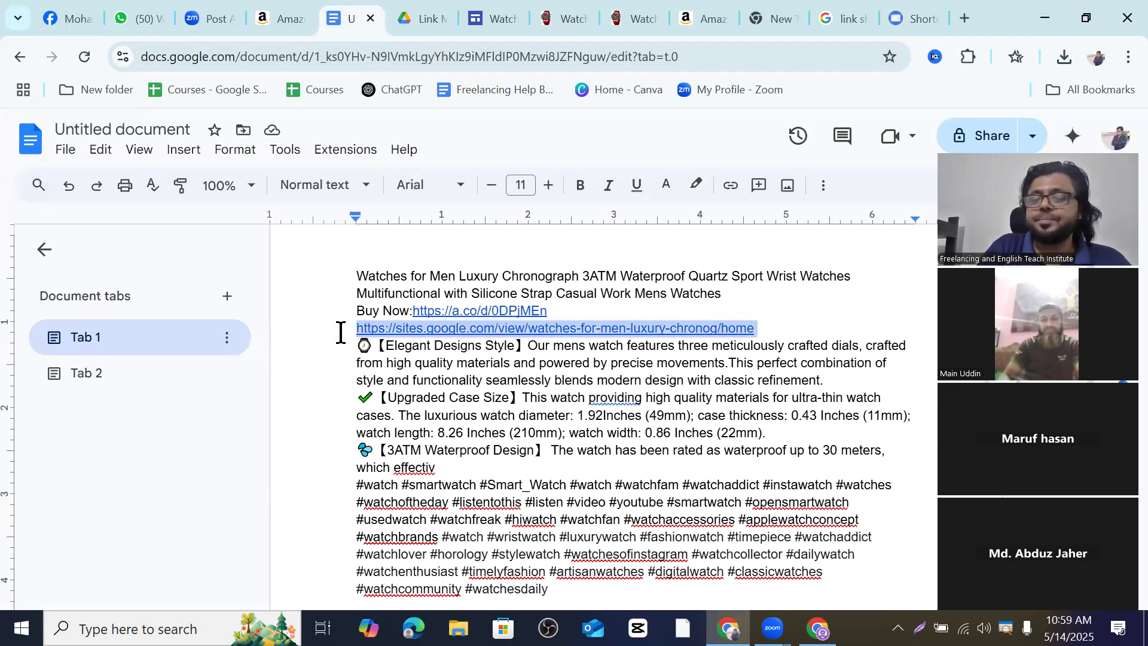
{"action": "key", "text": "BackSpace"}
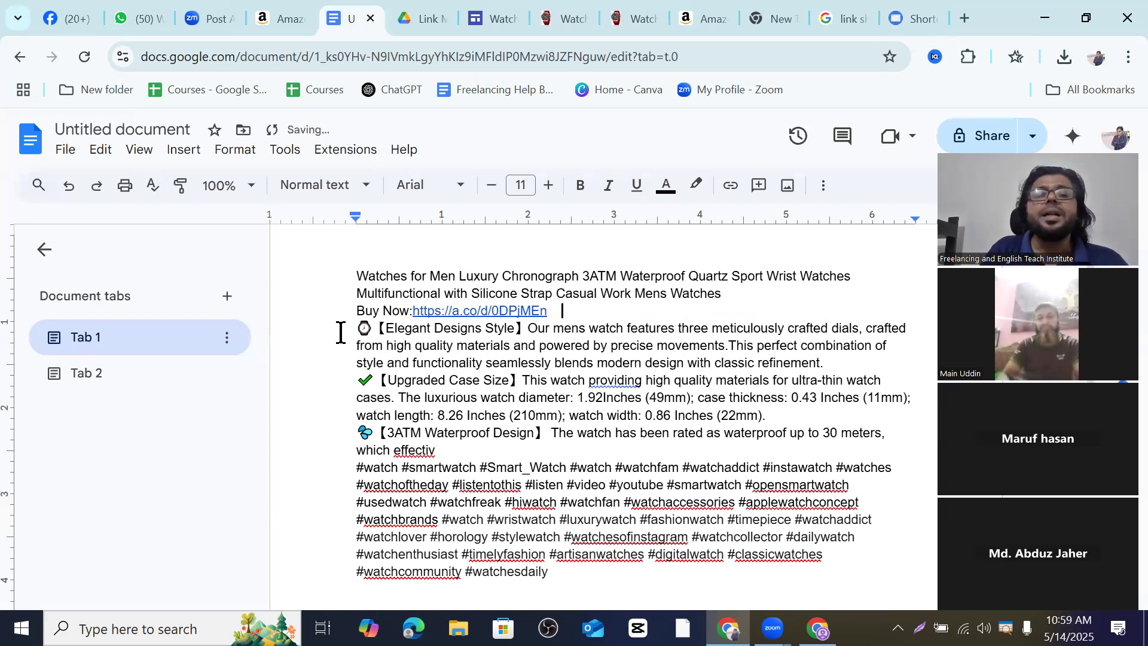
{"action": "key", "text": "ctrl+v"}
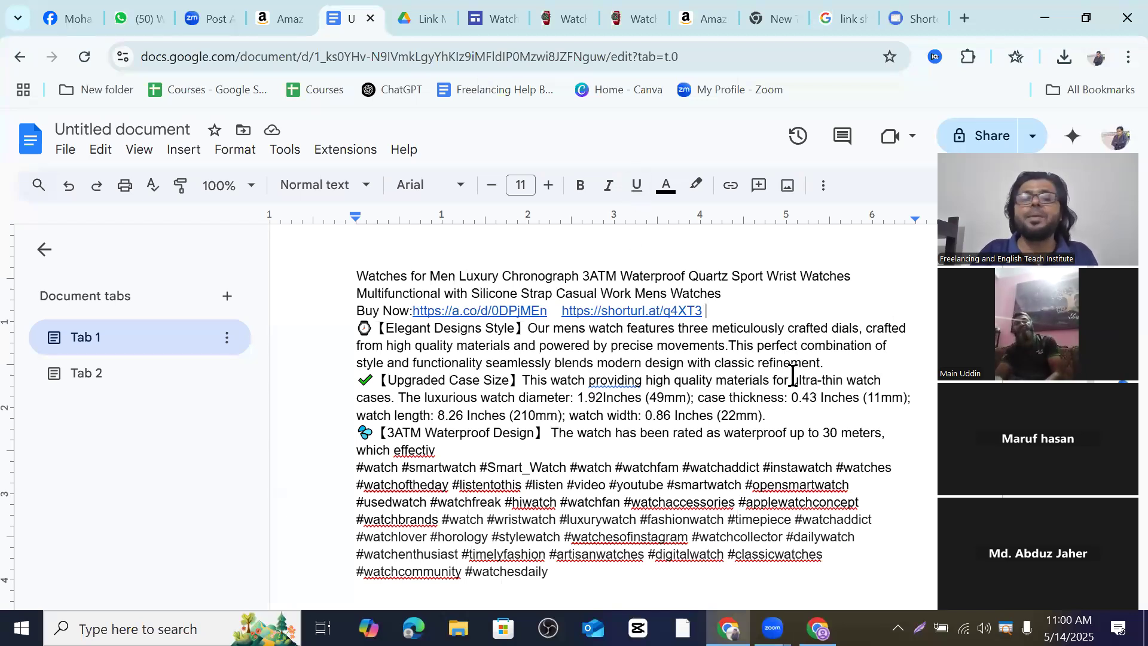
Switch to the Facebook profile in the other browser window and open the May 12 men's luxury chronograph watch post for editing.
{"action": "left_click", "coordinate": [817, 627]}
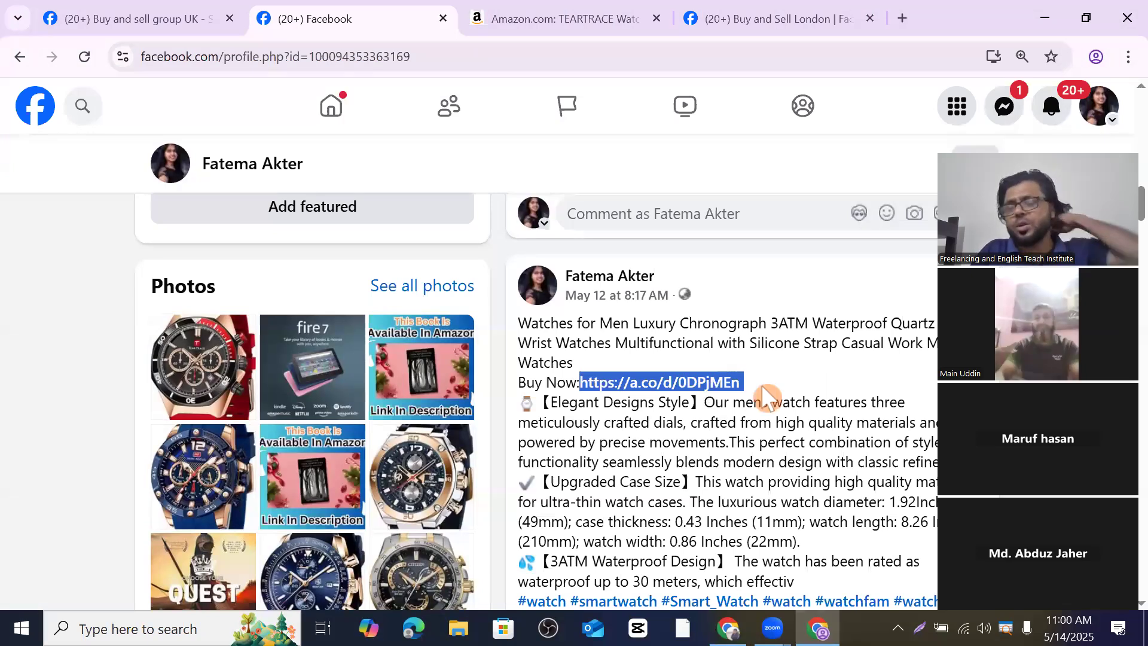
{"action": "scroll", "coordinate": [734, 394], "scroll_direction": "down", "scroll_amount": 1}
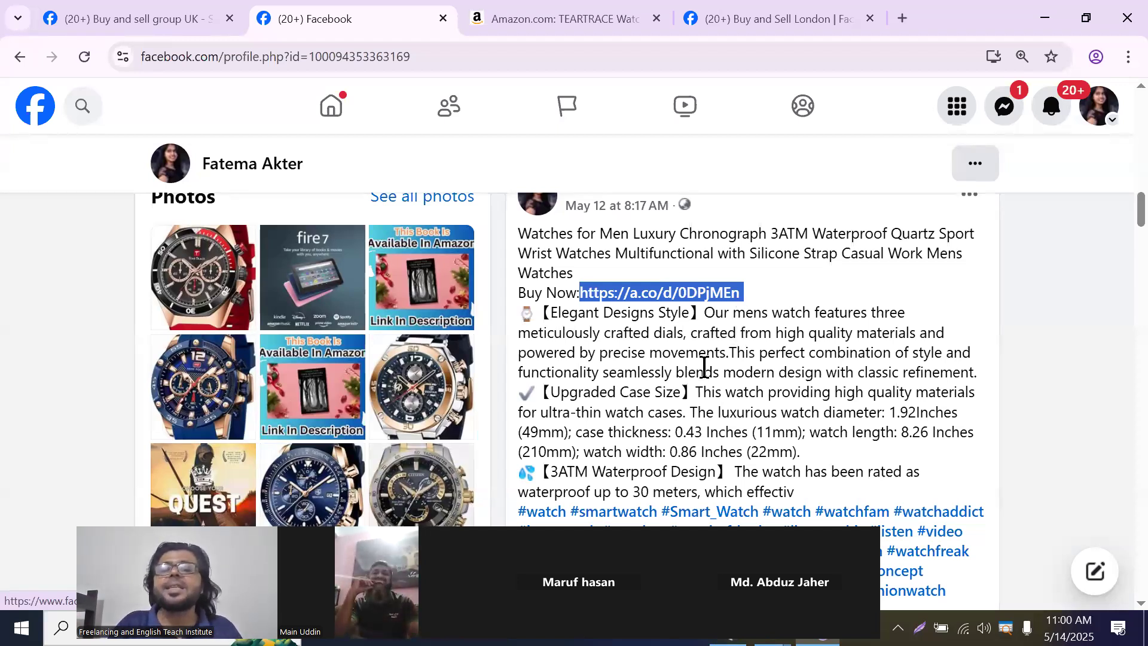
{"action": "scroll", "coordinate": [701, 374], "scroll_direction": "up", "scroll_amount": 1}
{"action": "left_click", "coordinate": [970, 287]}
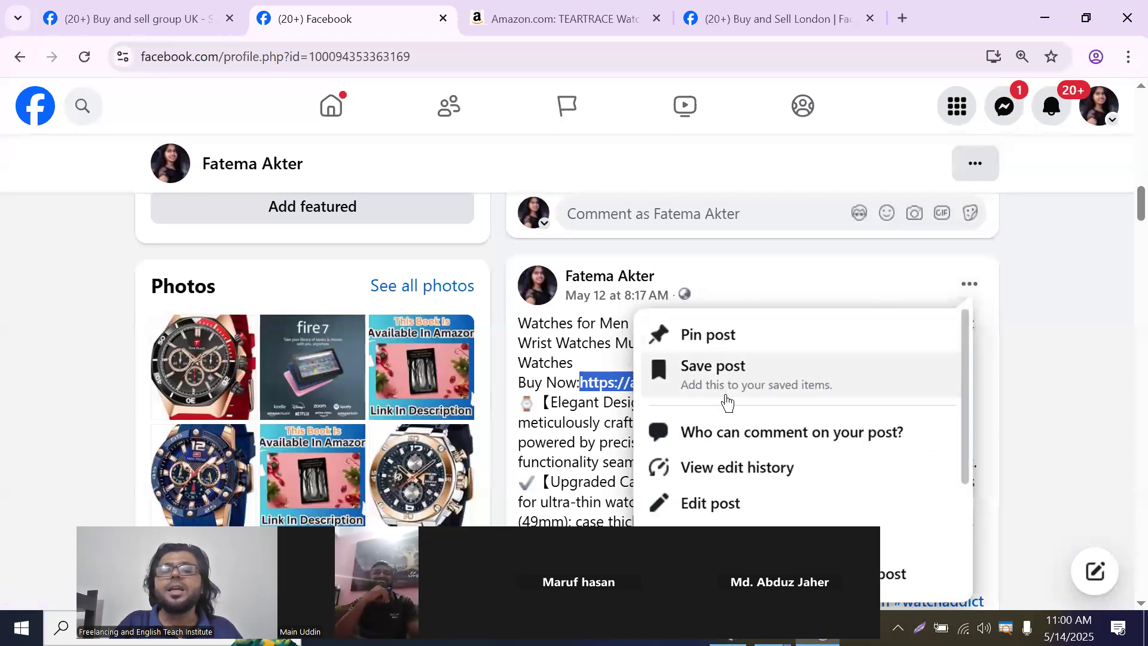
{"action": "scroll", "coordinate": [727, 401], "scroll_direction": "down", "scroll_amount": 1}
{"action": "left_click", "coordinate": [726, 415]}
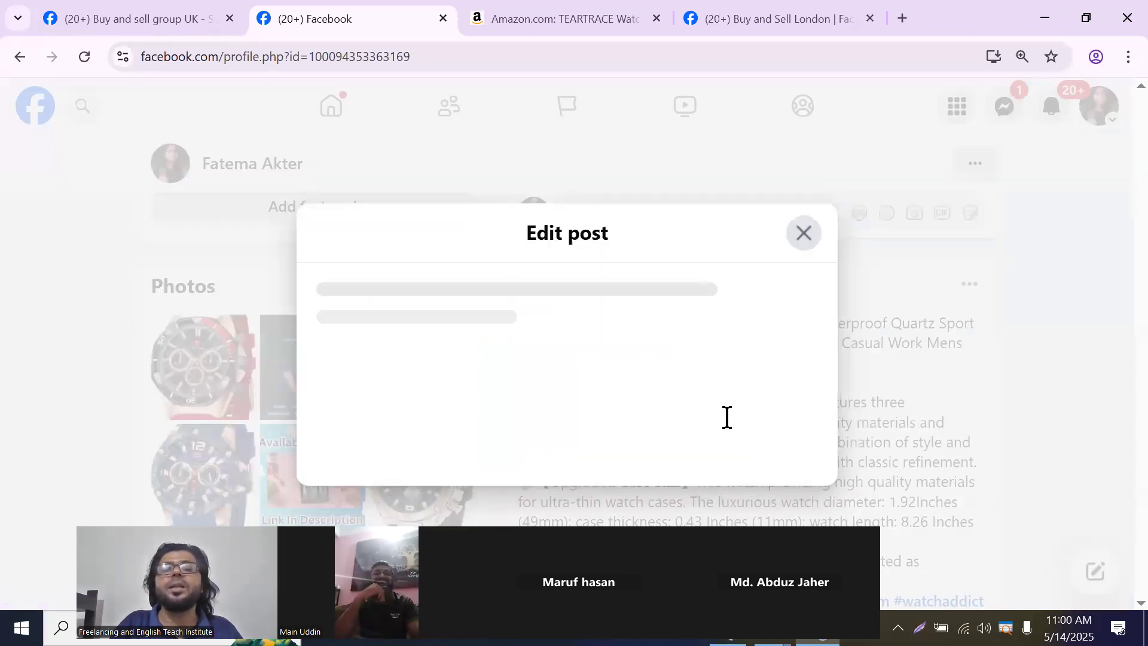
{"action": "left_click", "coordinate": [576, 389]}
{"action": "scroll", "coordinate": [526, 366], "scroll_direction": "up", "scroll_amount": 10}
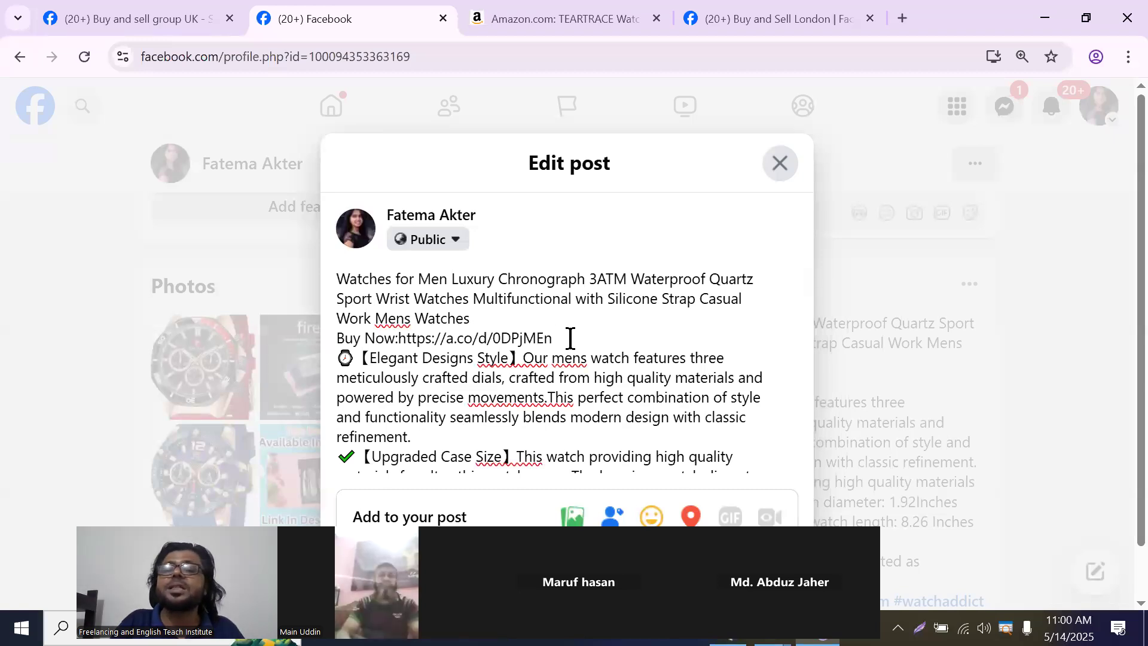
{"action": "right_click", "coordinate": [570, 337]}
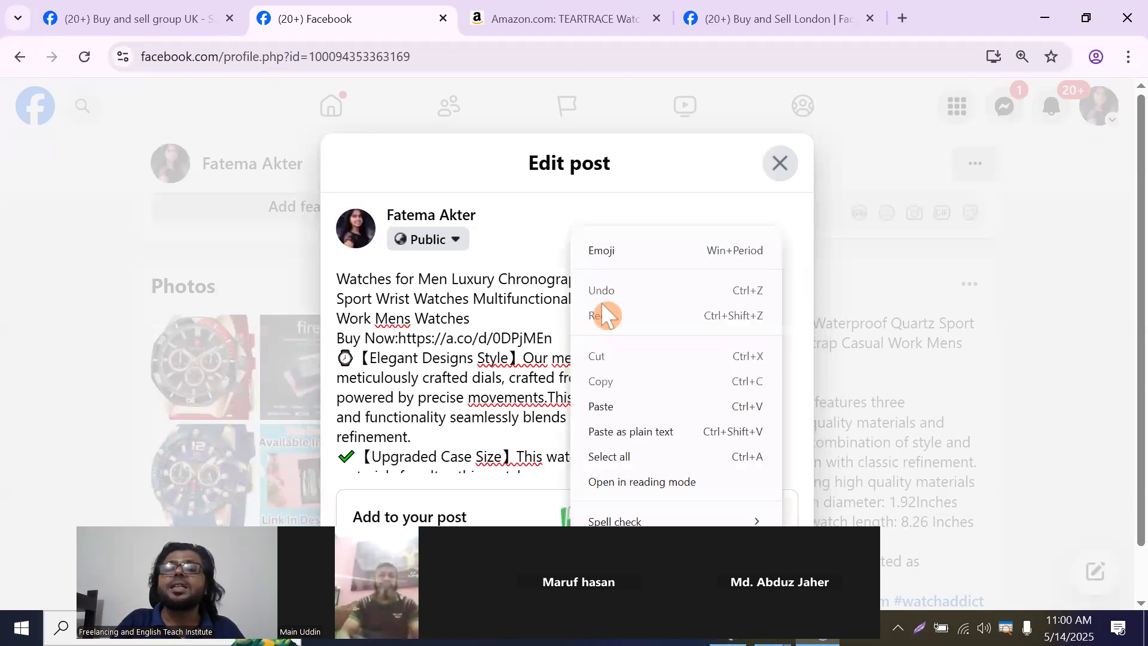
{"action": "left_click", "coordinate": [614, 404]}
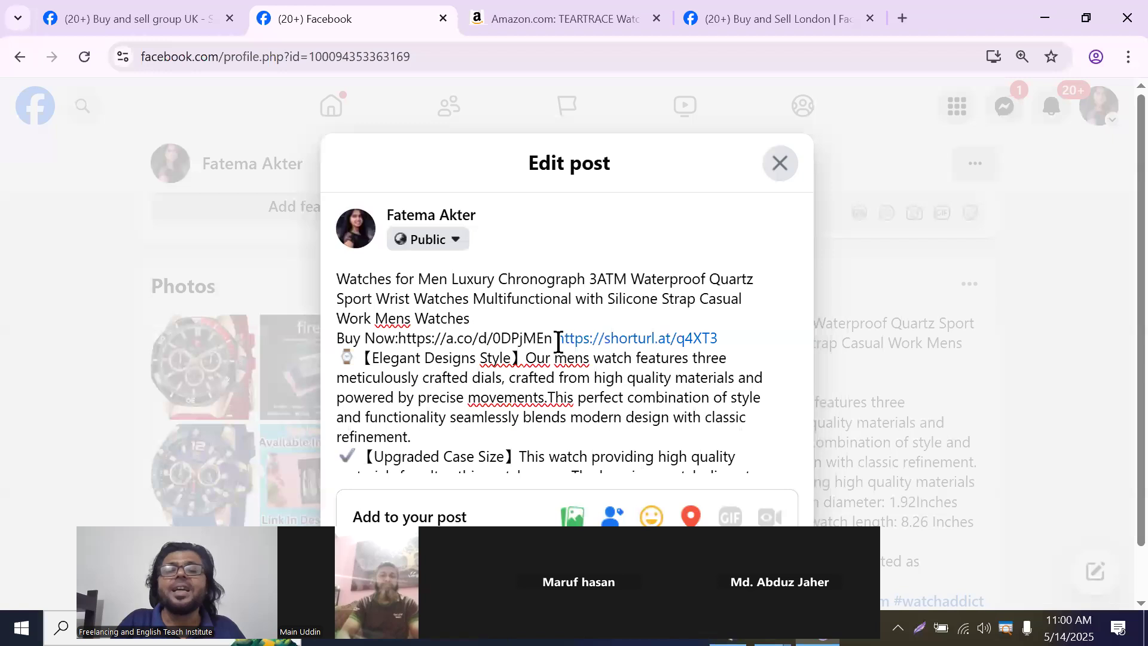
{"action": "left_click_drag", "start_coordinate": [545, 338], "coordinate": [401, 345]}
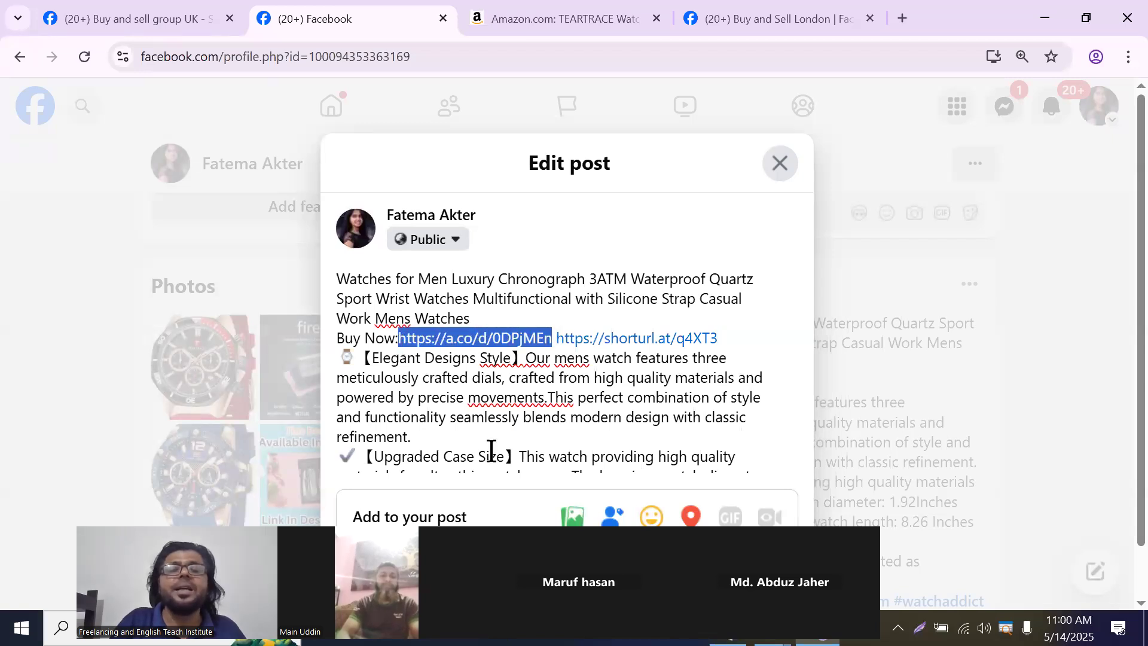
{"action": "key", "text": "BackSpace"}
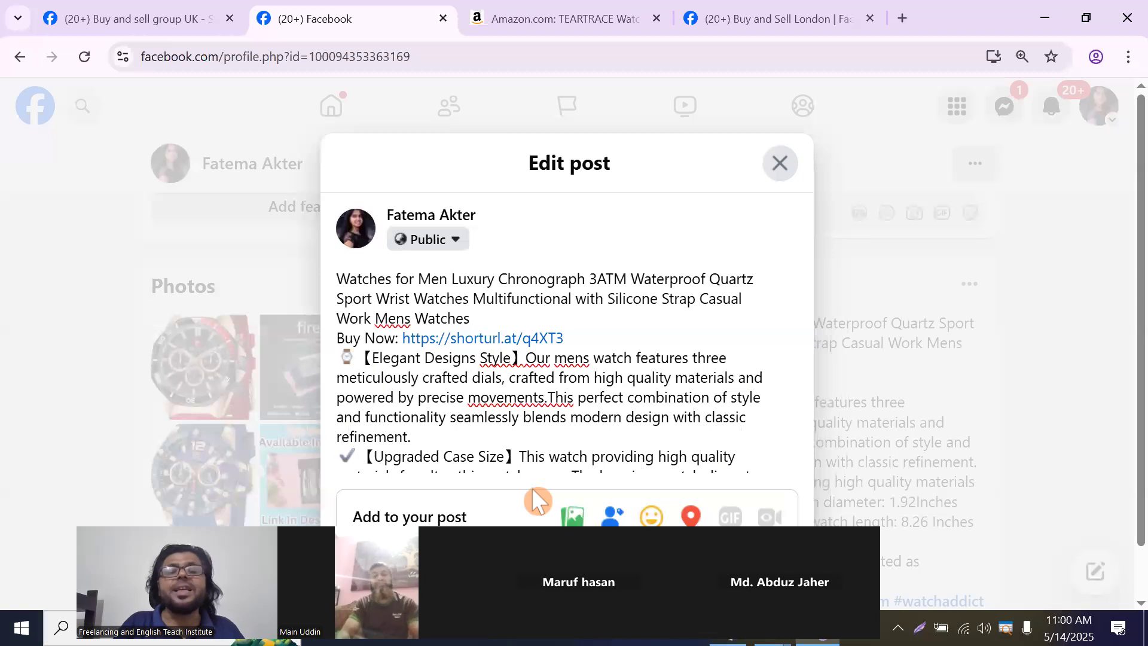
{"action": "scroll", "coordinate": [643, 341], "scroll_direction": "down", "scroll_amount": 10}
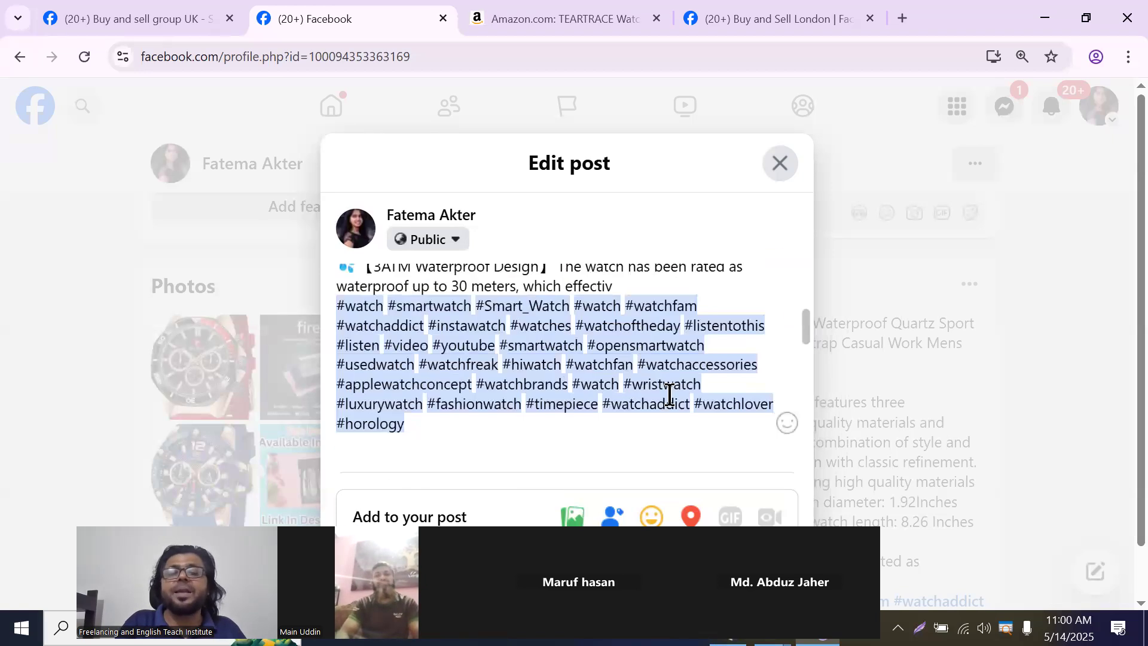
{"action": "scroll", "coordinate": [667, 524], "scroll_direction": "down", "scroll_amount": 2}
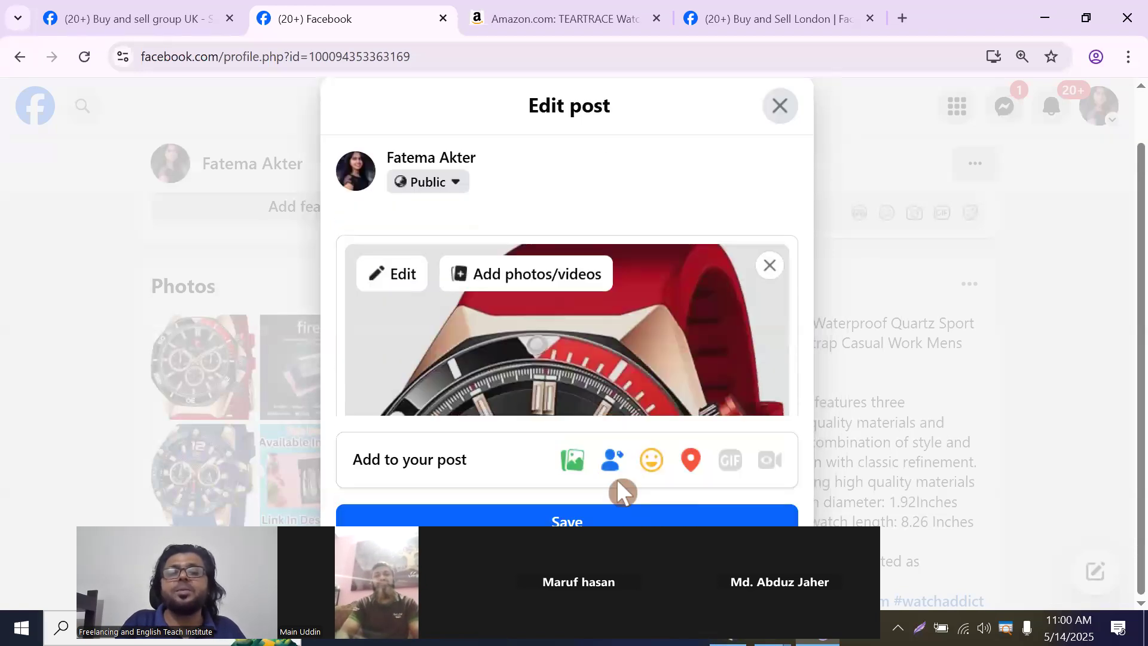
{"action": "left_click", "coordinate": [601, 514]}
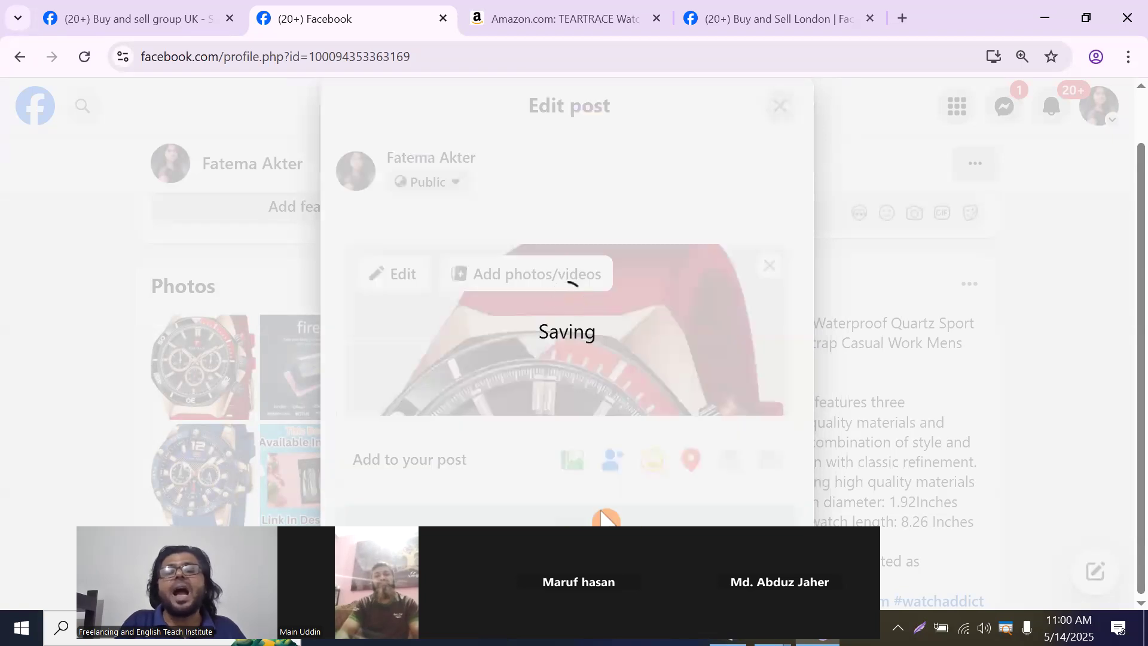